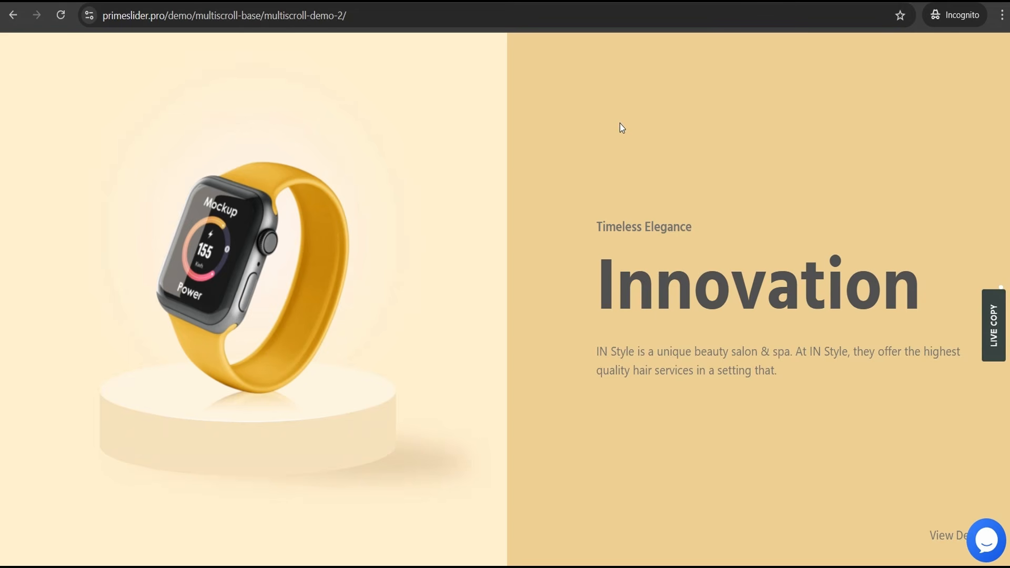
Scroll through the Multiscroll demo's smartwatch slides and back up.
scroll(643, 116, down, 1)
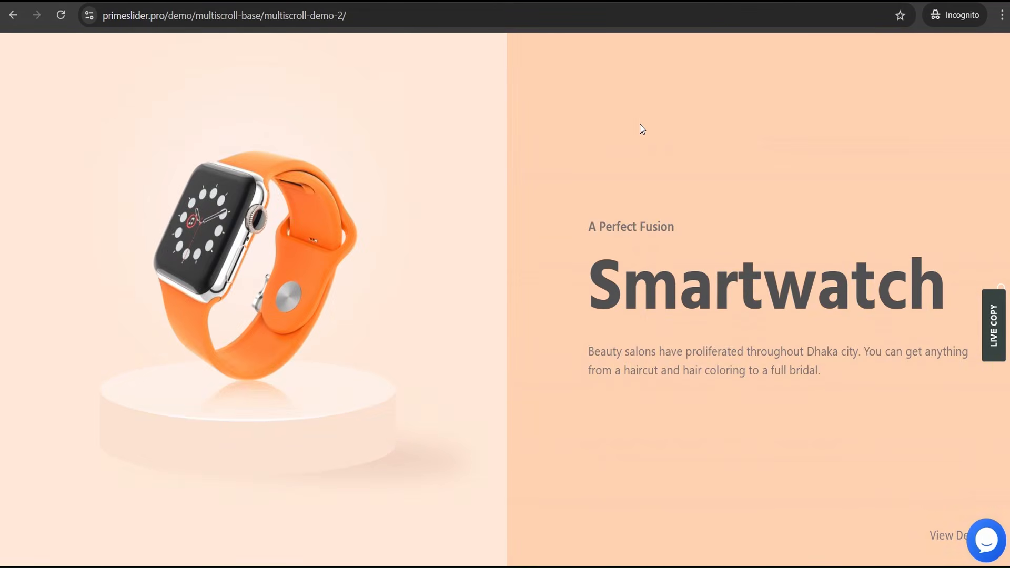
scroll(640, 124, down, 1)
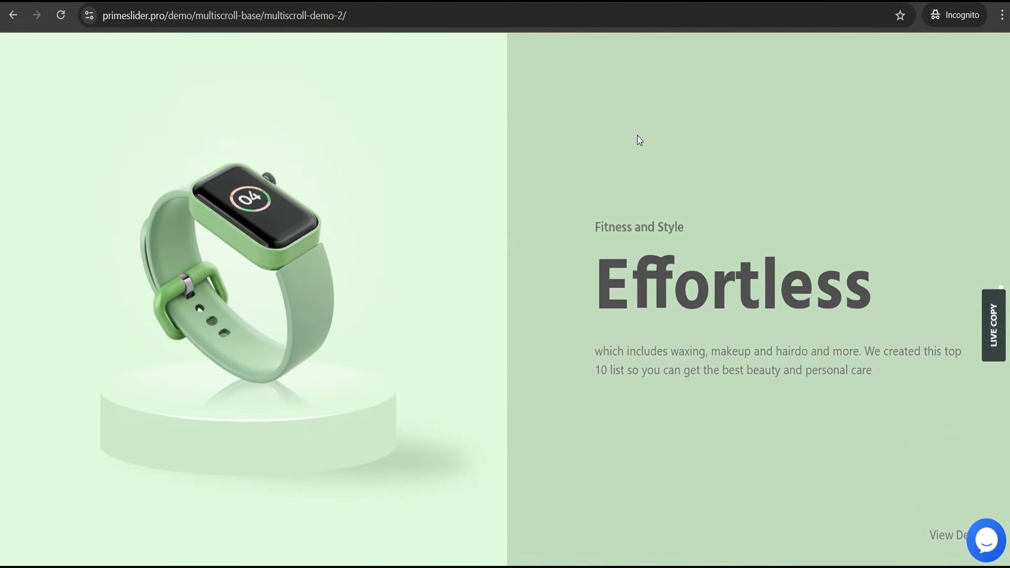
scroll(637, 138, down, 1)
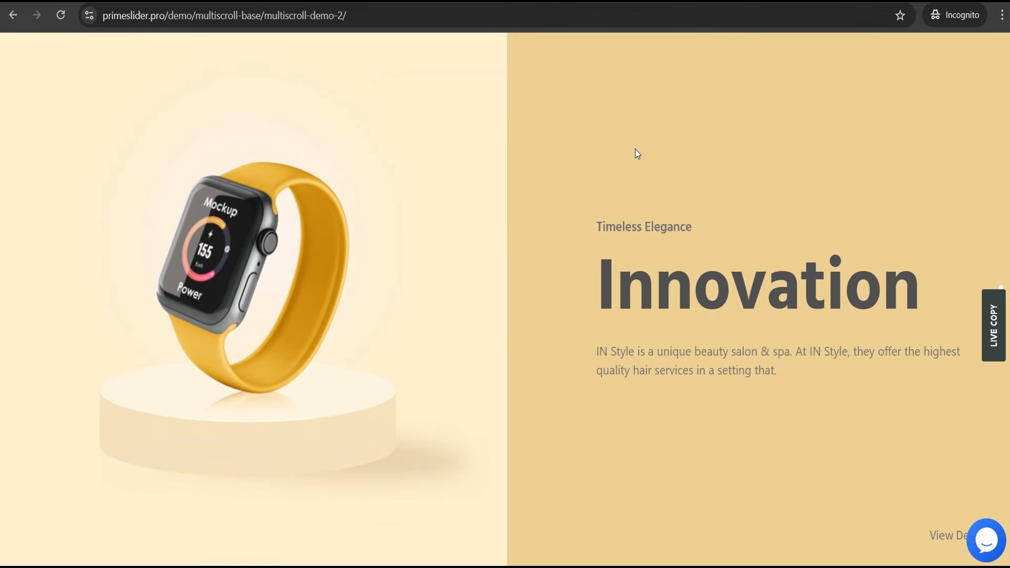
scroll(636, 150, up, 2)
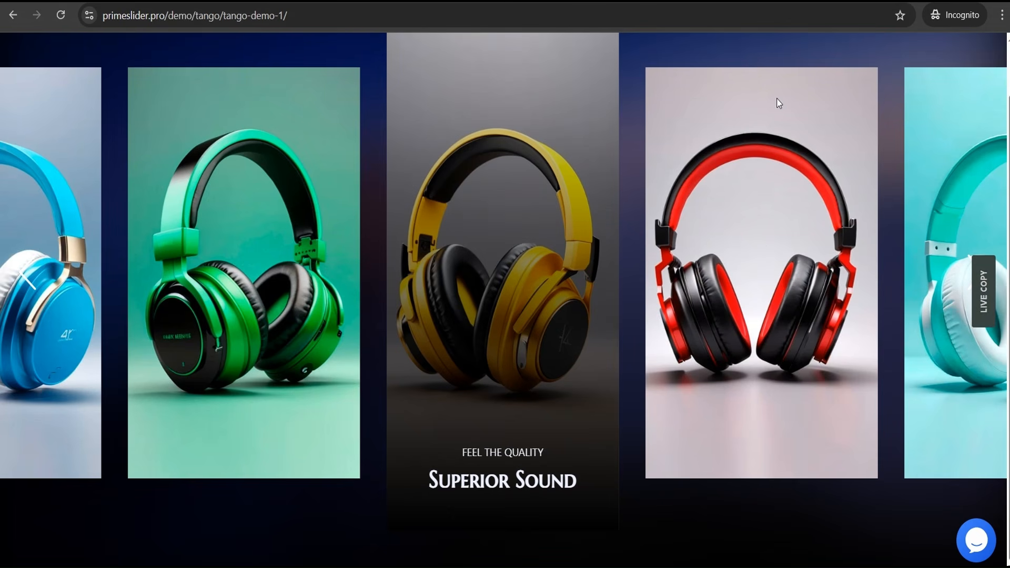
Drag the Tango carousel to centre the teal headphones, then advance the Vertex slider to the lily slide.
drag(790, 284, 571, 289)
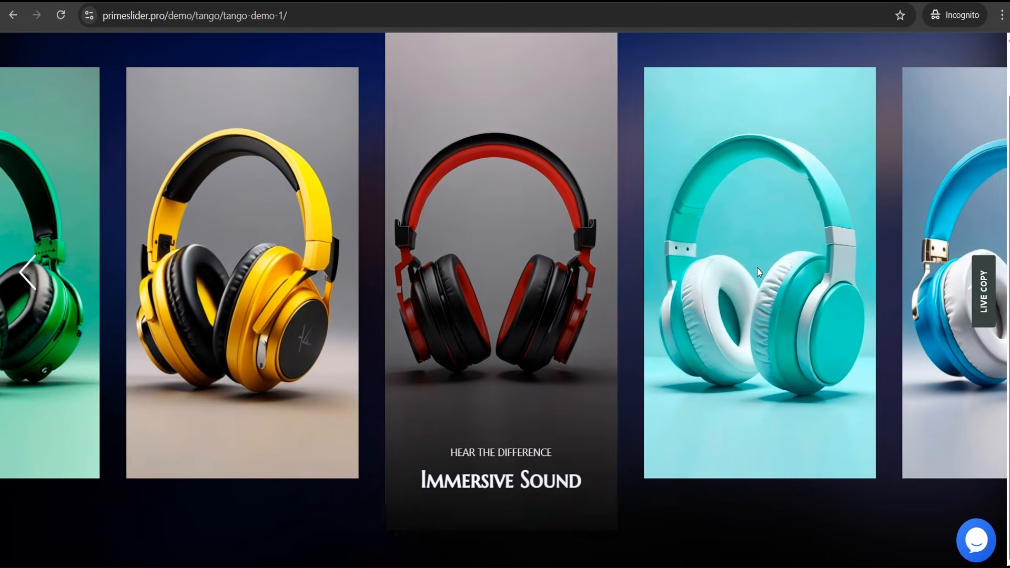
drag(756, 267, 535, 270)
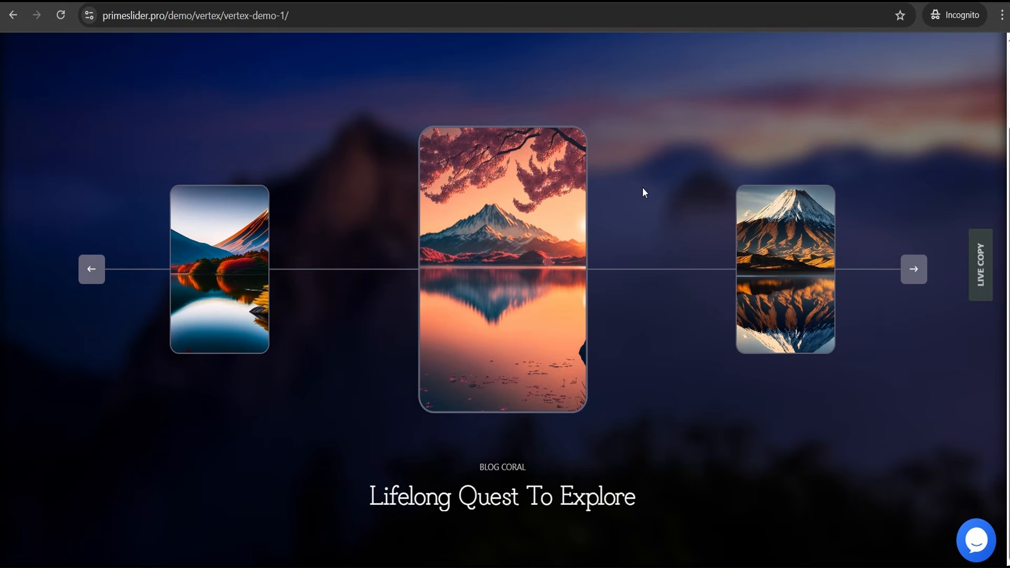
click(915, 274)
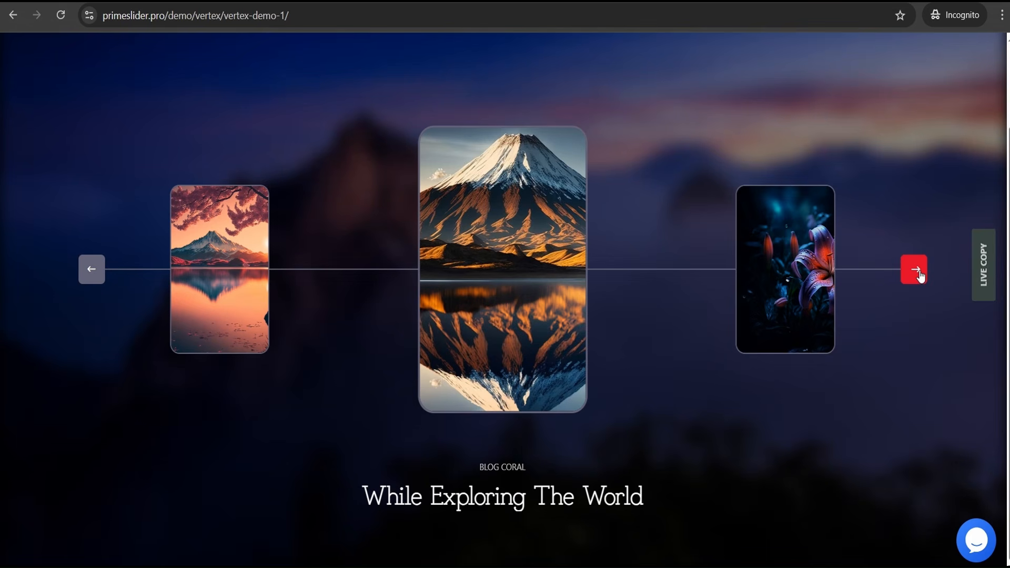
click(920, 275)
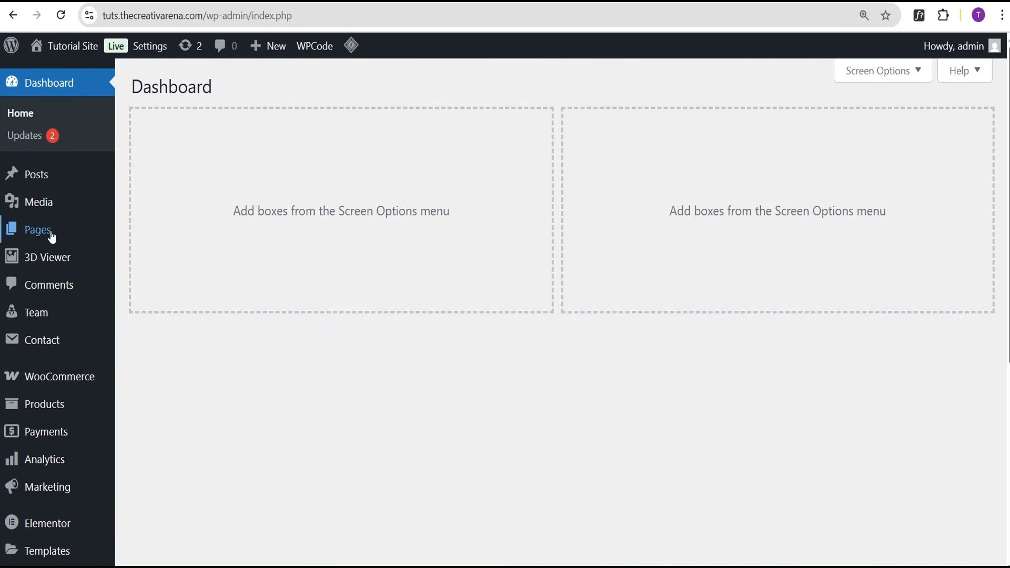
Search the plugin directory for 'prime' and confirm Prime Slider – Addons For Elementor is Active.
scroll(53, 247, down, 4)
mouse_move(58, 431)
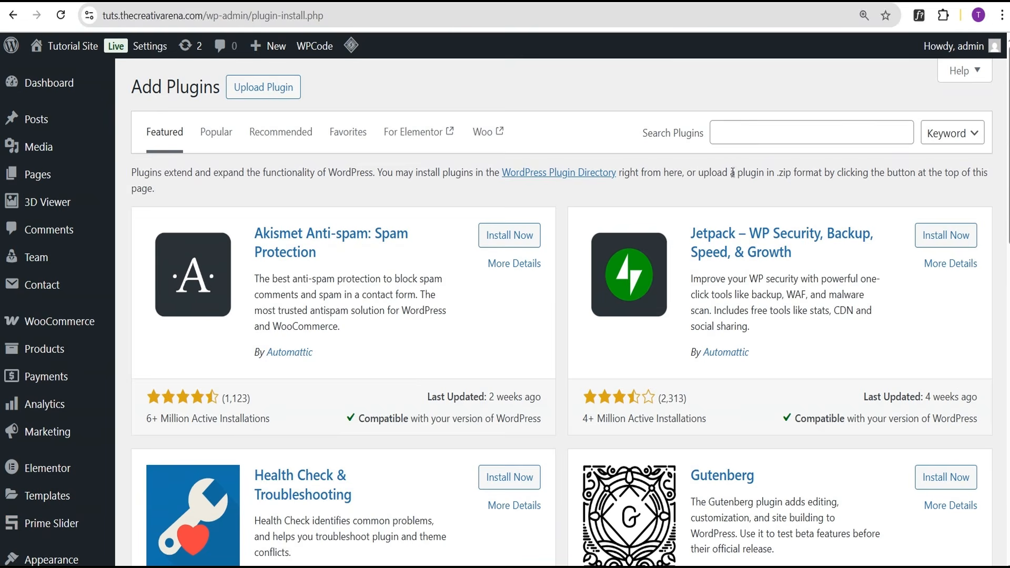
click(746, 135)
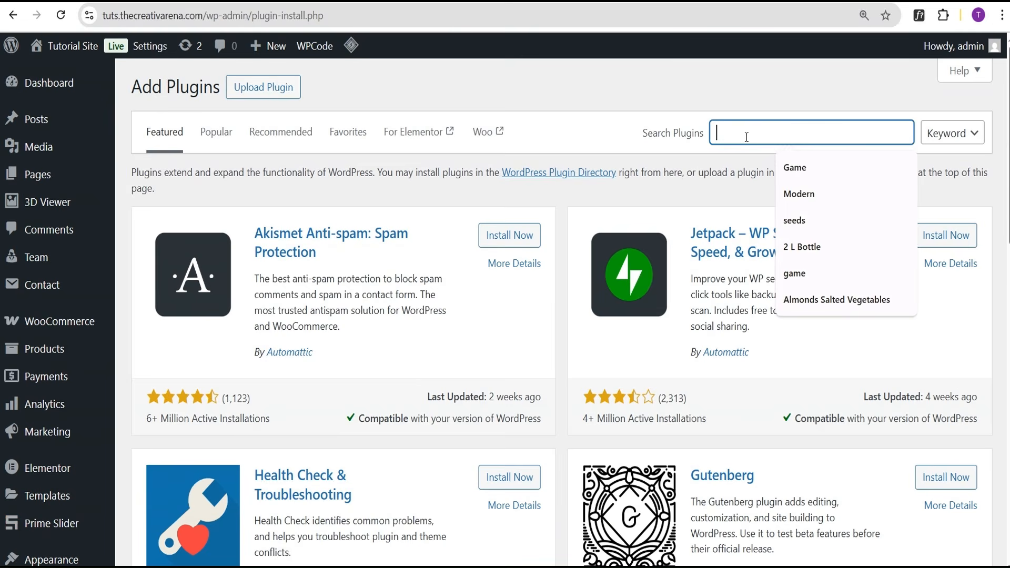
text(prime slider)
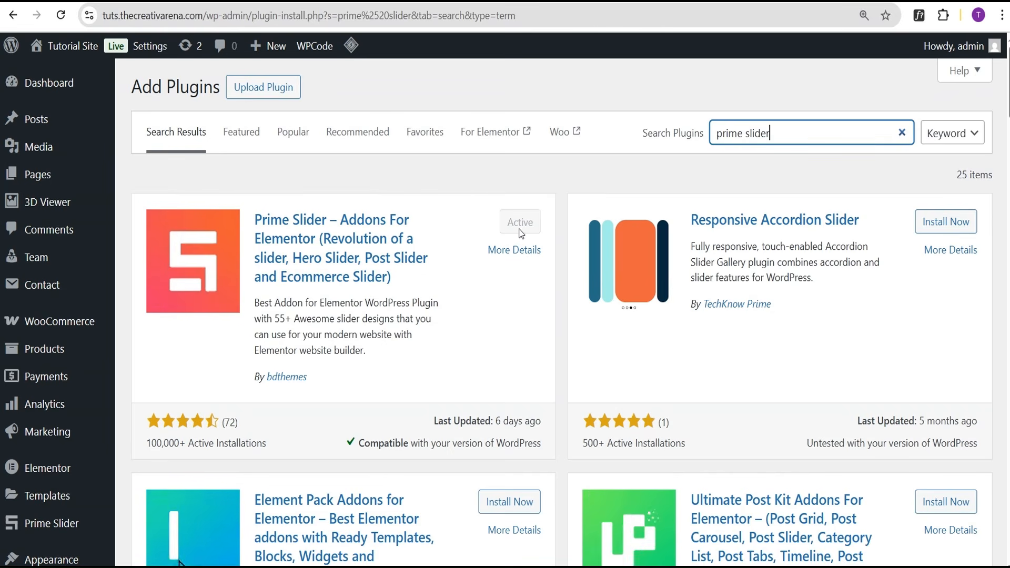
scroll(45, 227, down, 2)
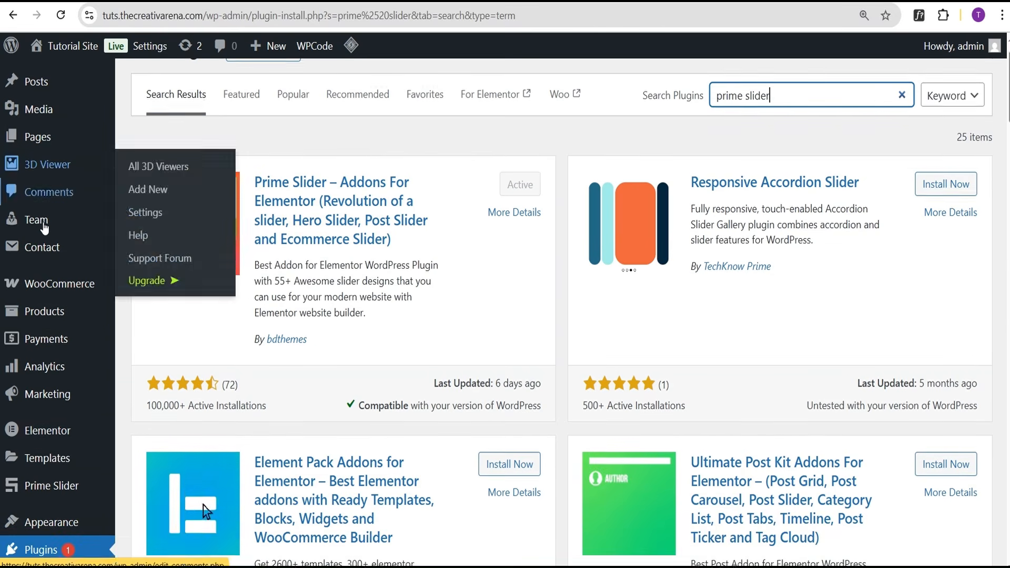
scroll(45, 227, down, 2)
mouse_move(44, 387)
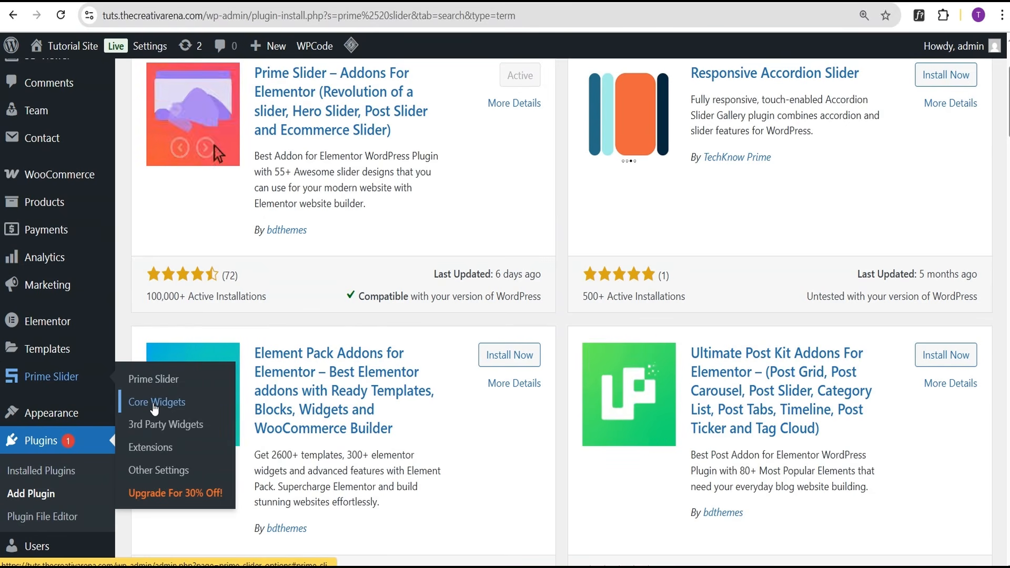
Open Prime Slider's Core Widgets, filter to Free widgets, and scroll to check Dragon is enabled.
click(154, 402)
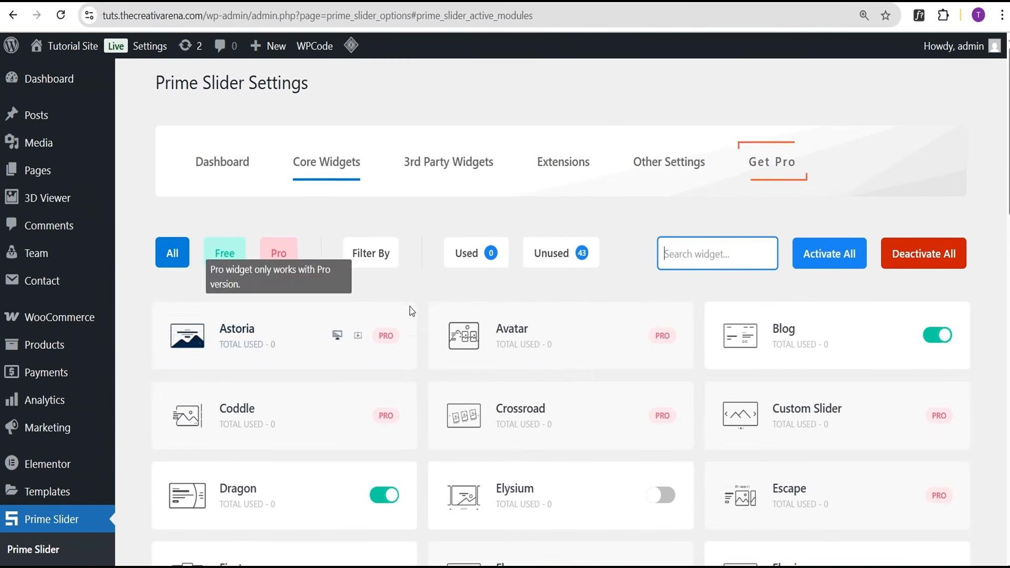
scroll(409, 307, down, 1)
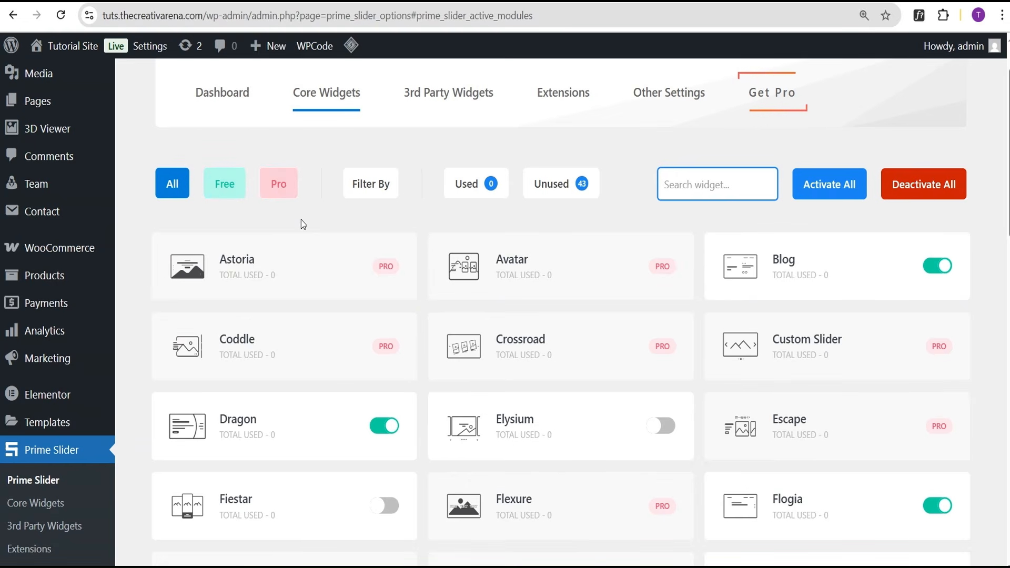
click(231, 193)
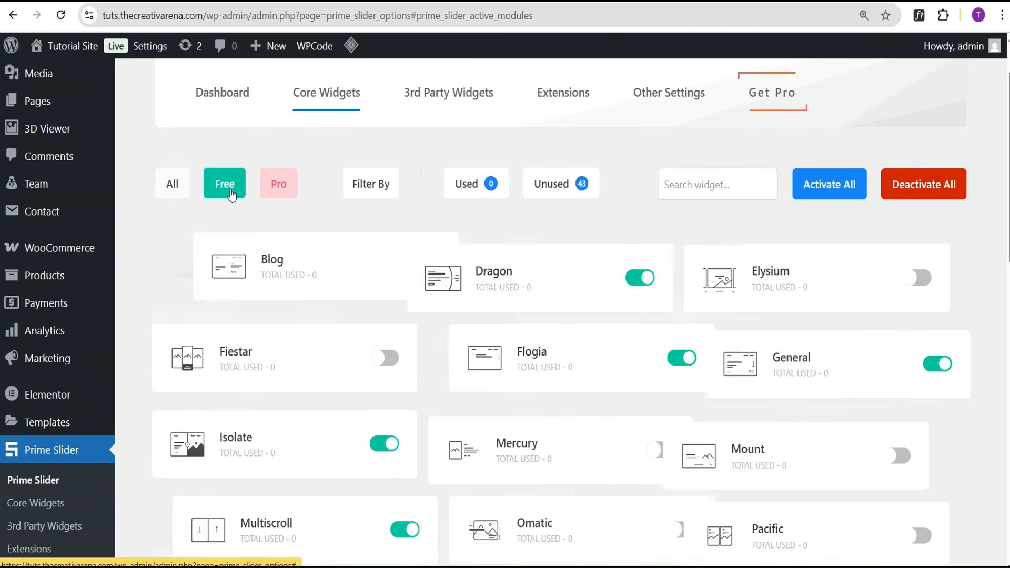
scroll(523, 253, down, 1)
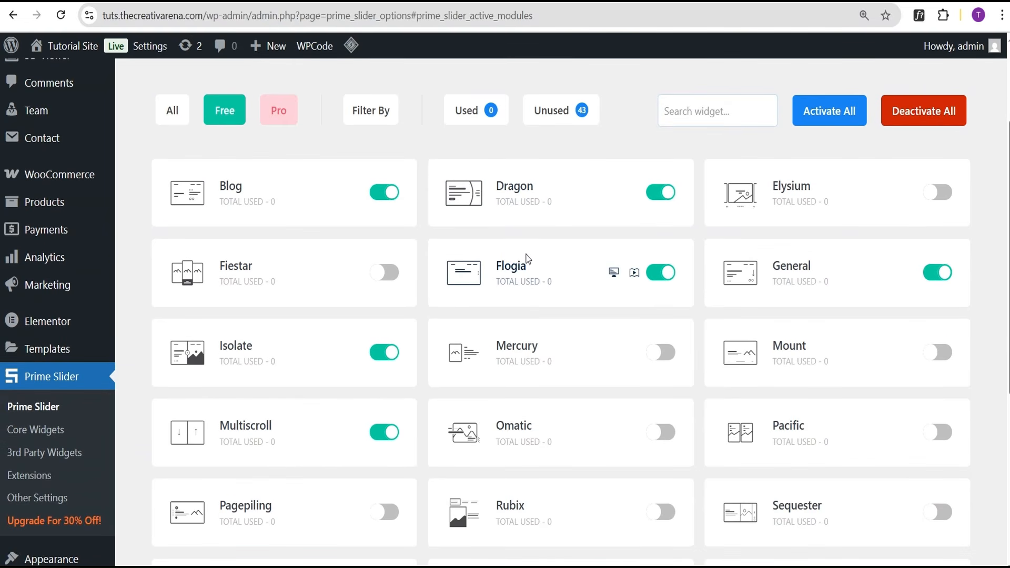
scroll(528, 261, down, 4)
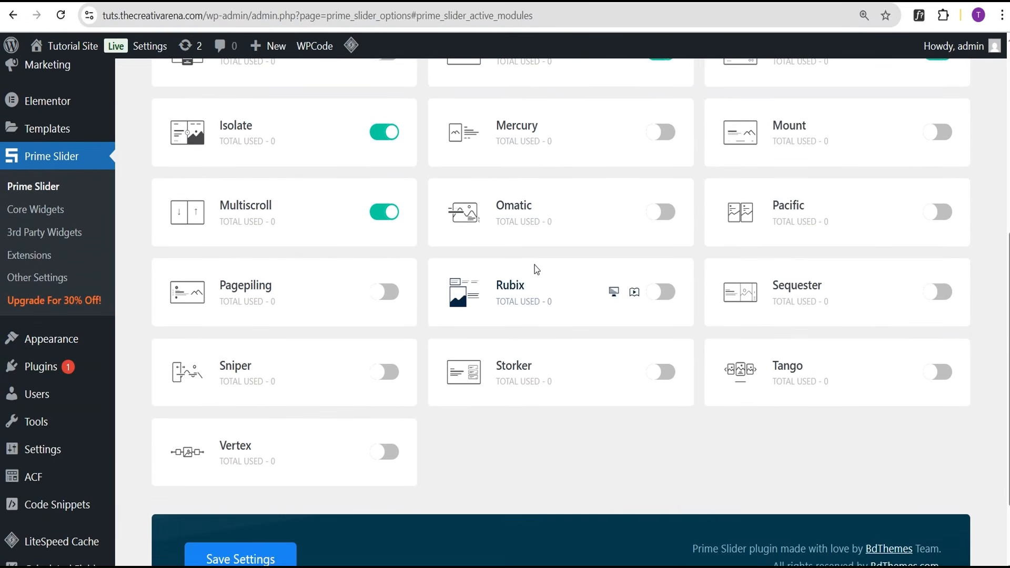
scroll(536, 266, up, 5)
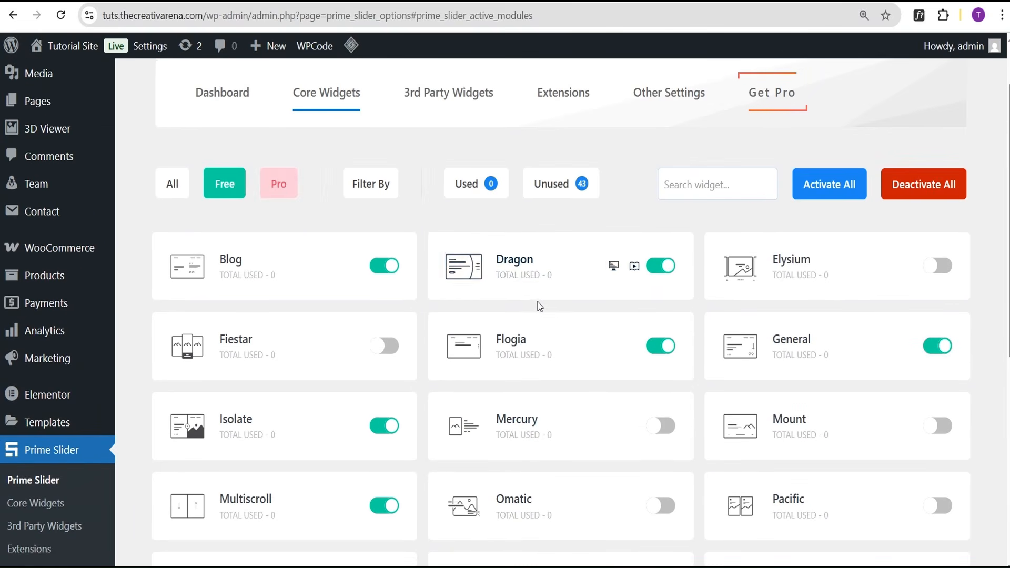
scroll(563, 302, down, 1)
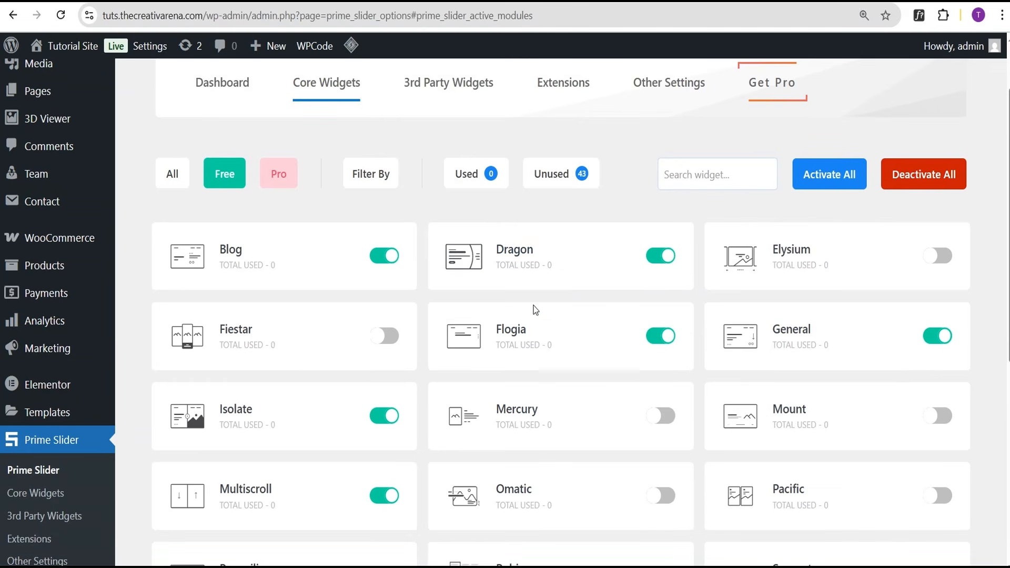
scroll(526, 368, down, 3)
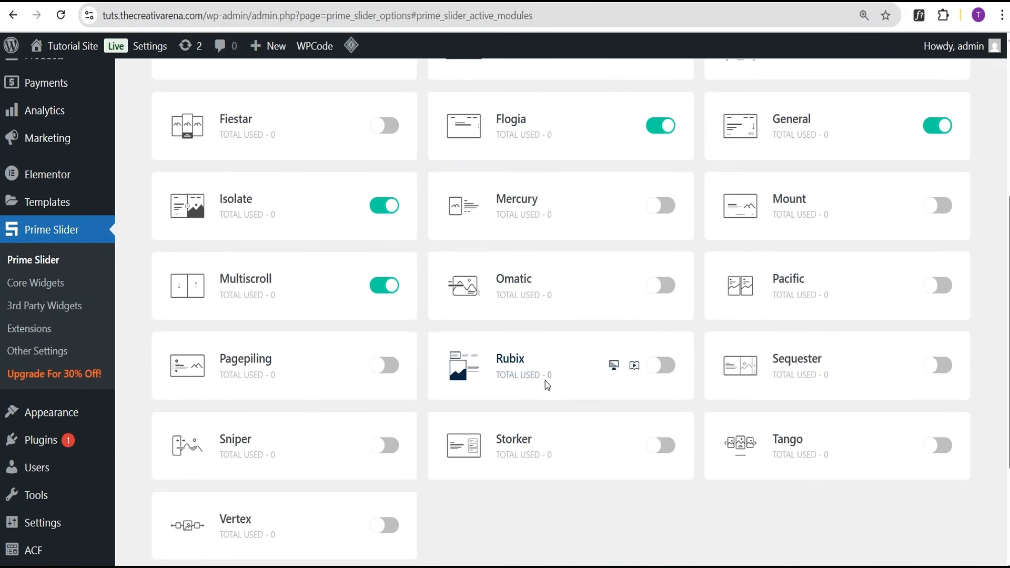
scroll(547, 386, down, 2)
scroll(533, 349, up, 4)
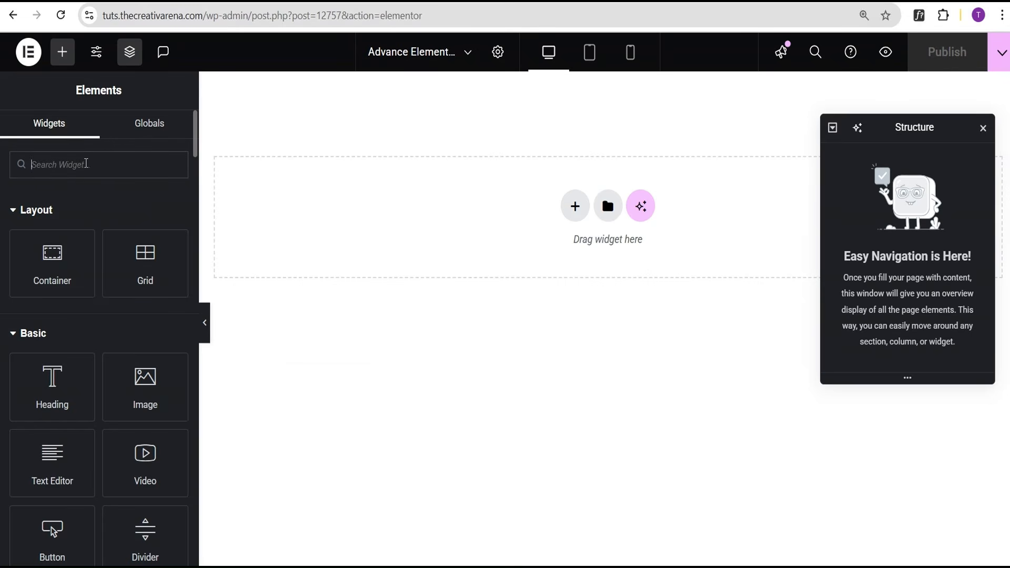
Search the widgets for 'slider' and drag the Dragon widget into the page.
click(86, 163)
text(slider)
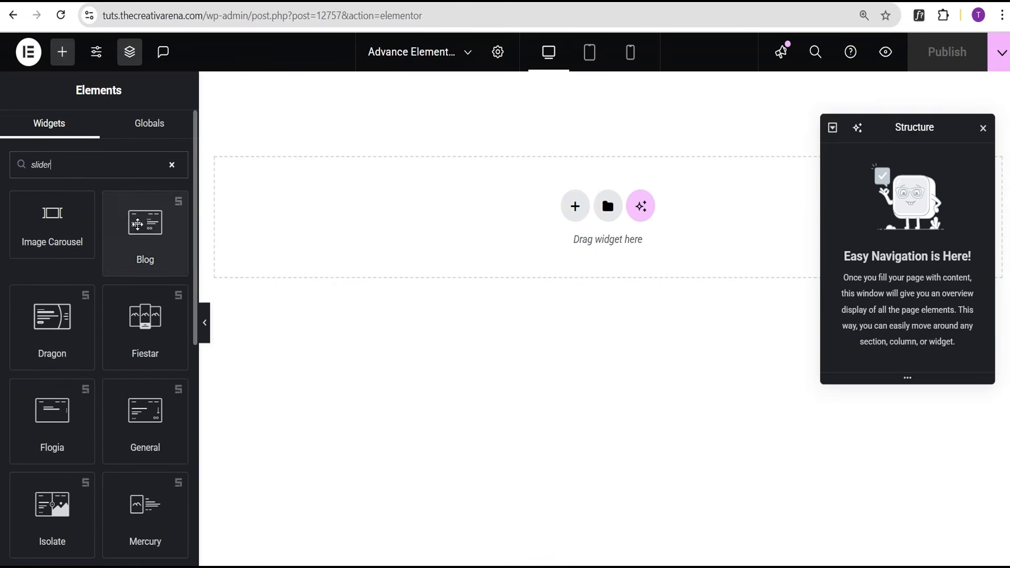
scroll(142, 267, down, 2)
scroll(145, 286, down, 2)
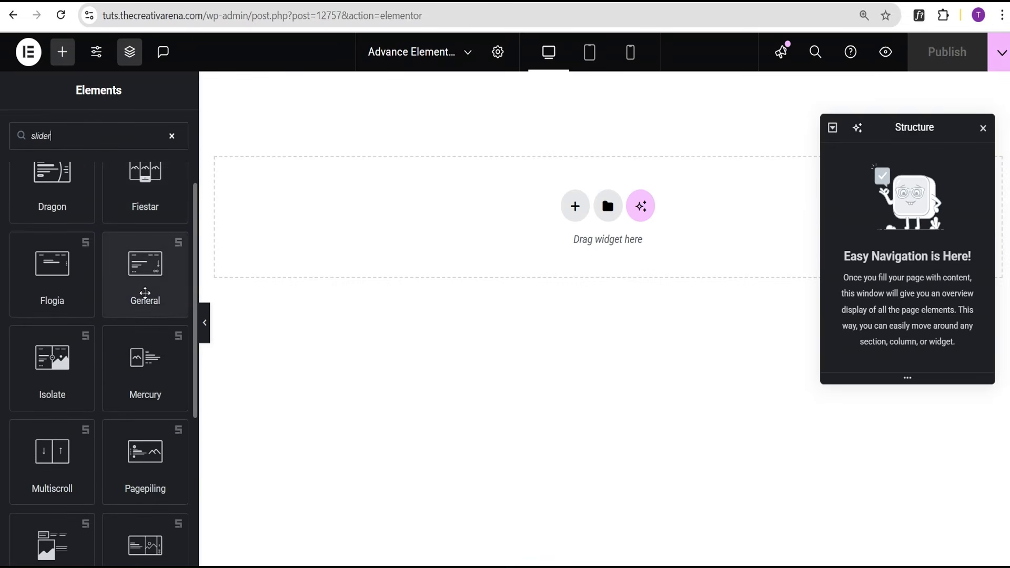
scroll(129, 314, down, 8)
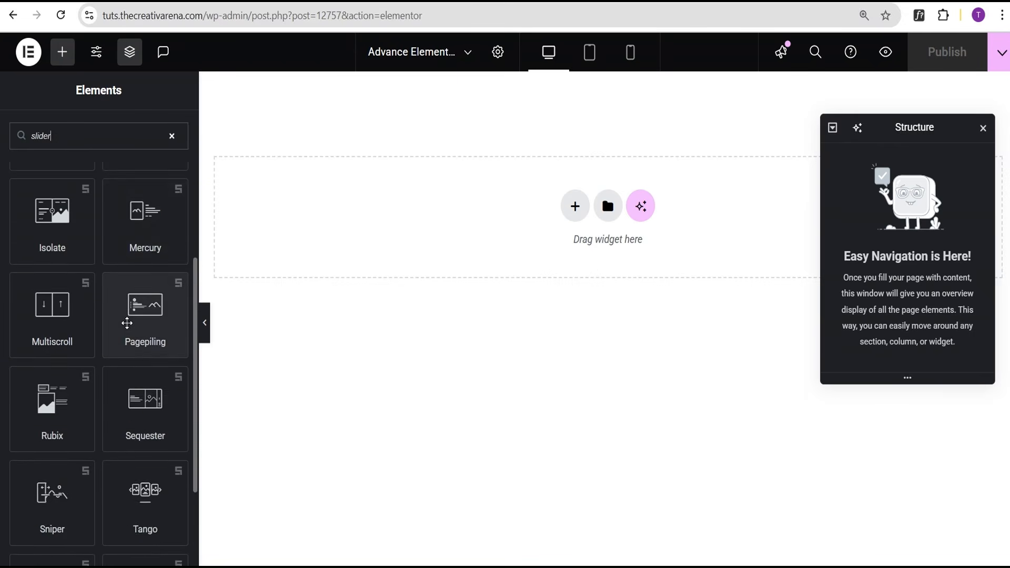
scroll(121, 331, up, 8)
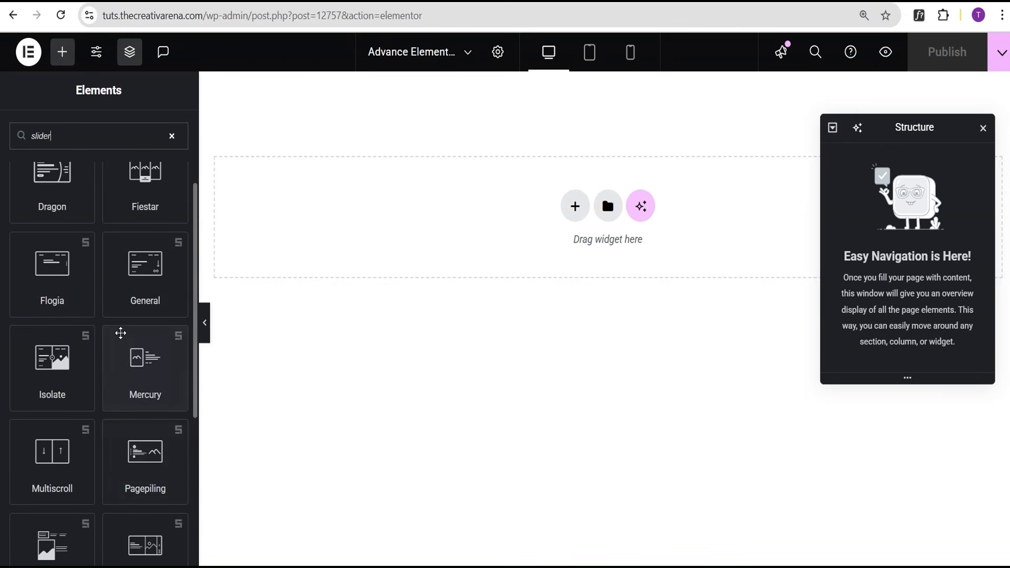
scroll(121, 334, up, 4)
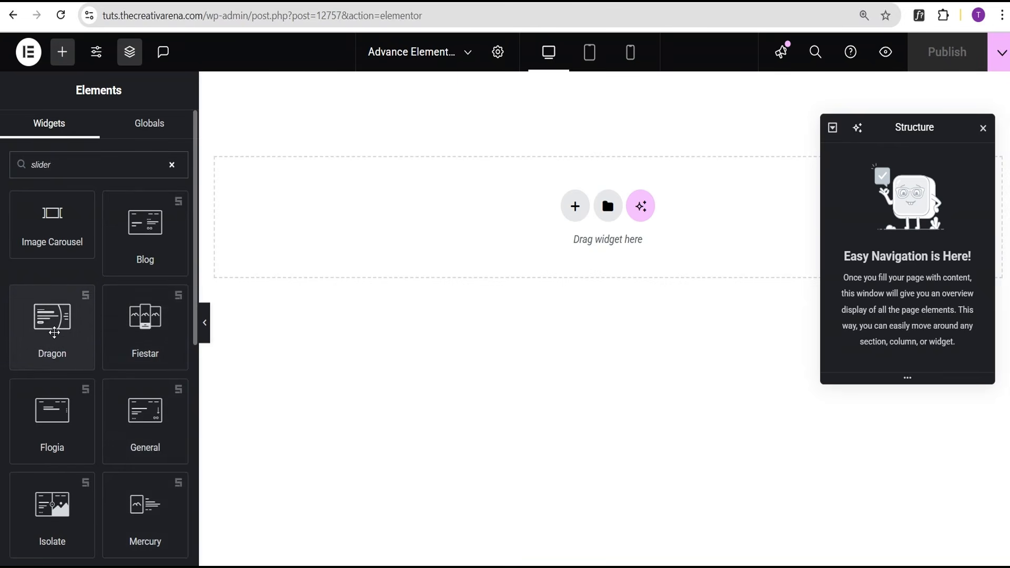
drag(53, 333, 548, 227)
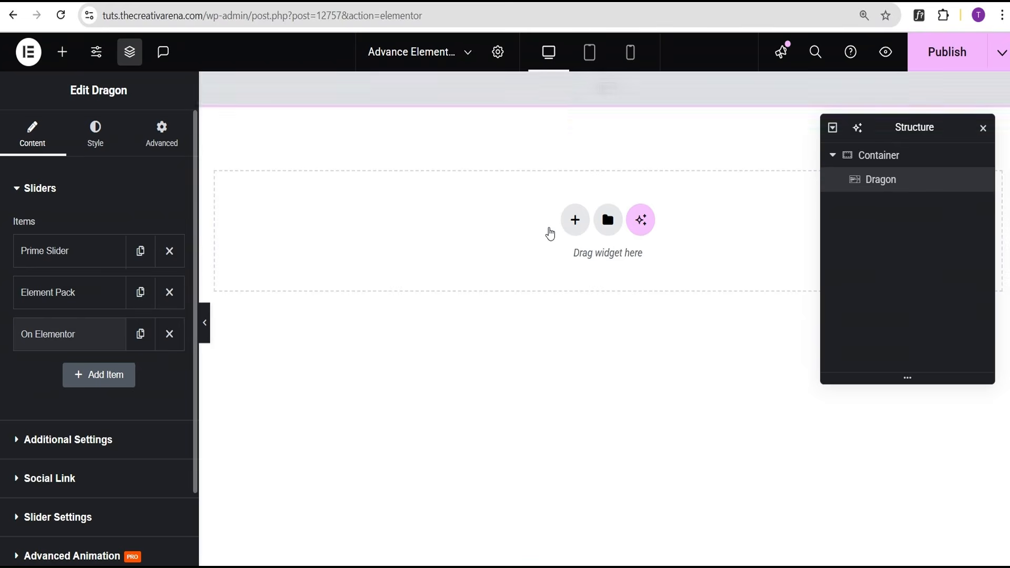
Preview the page with the new Dragon slider, then return to the editor.
scroll(647, 237, down, 3)
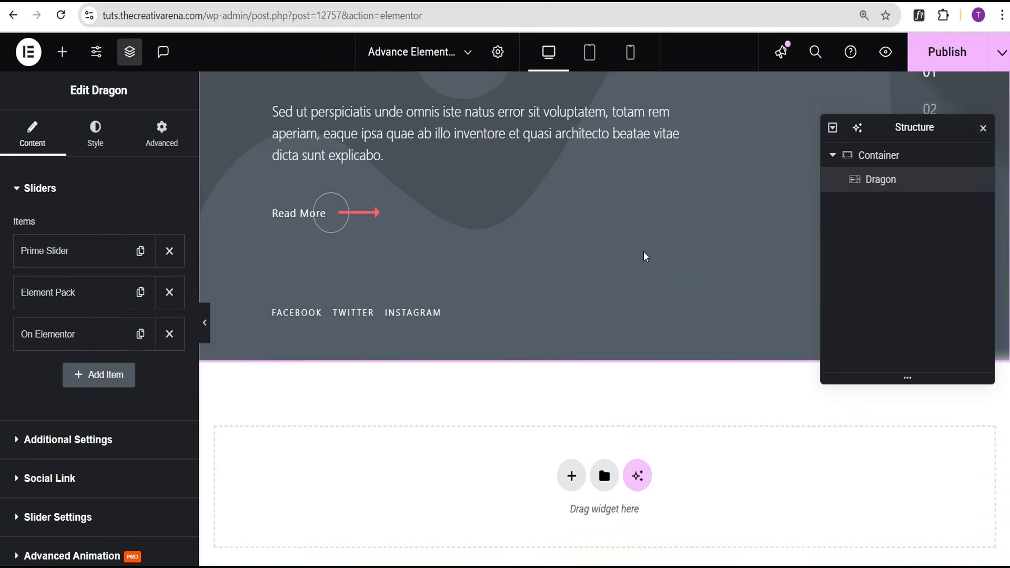
scroll(643, 251, up, 4)
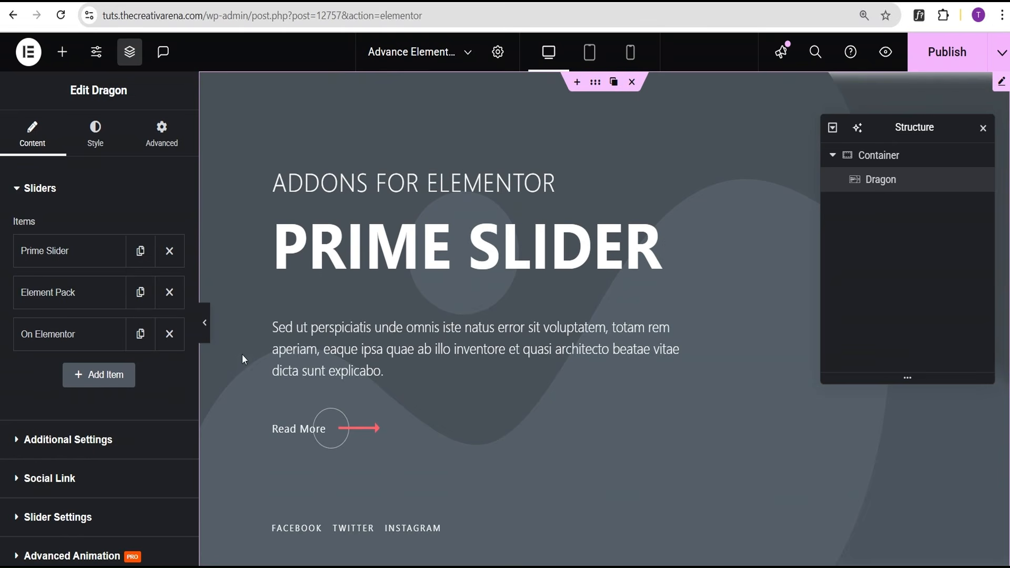
click(205, 326)
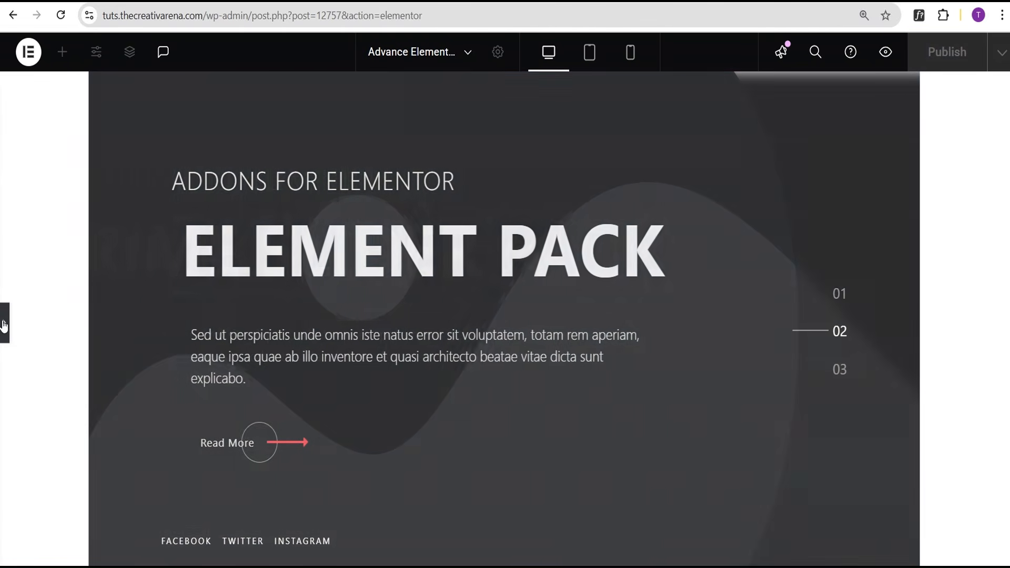
click(4, 322)
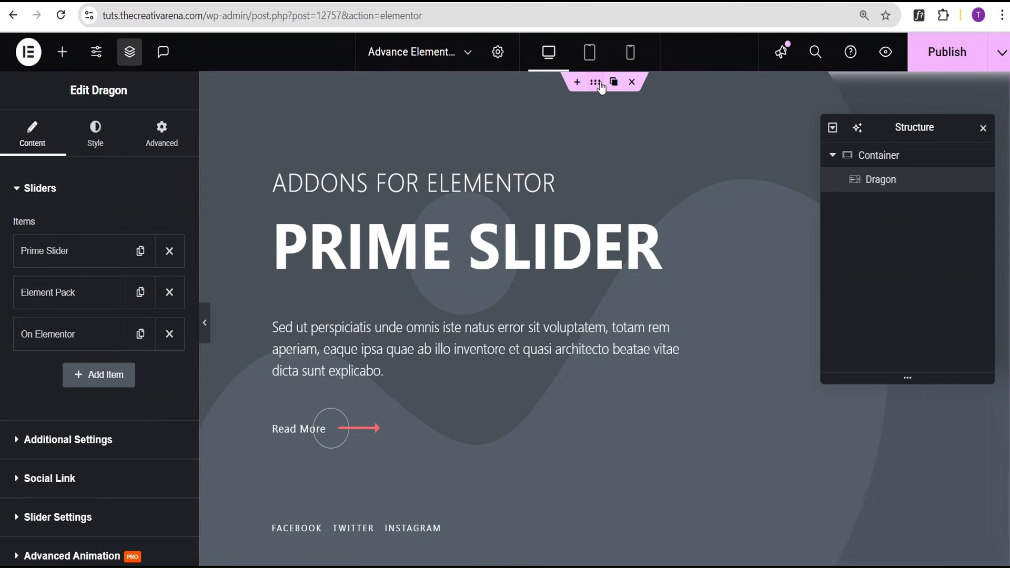
Set the slider container's Content Width to Full Width and unlink its margin values.
click(597, 83)
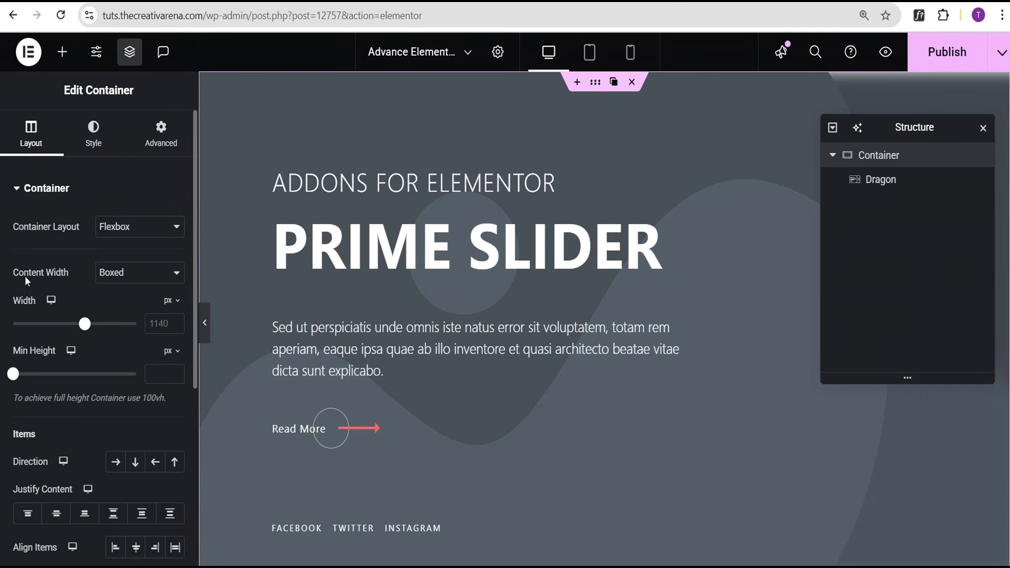
click(132, 277)
click(138, 313)
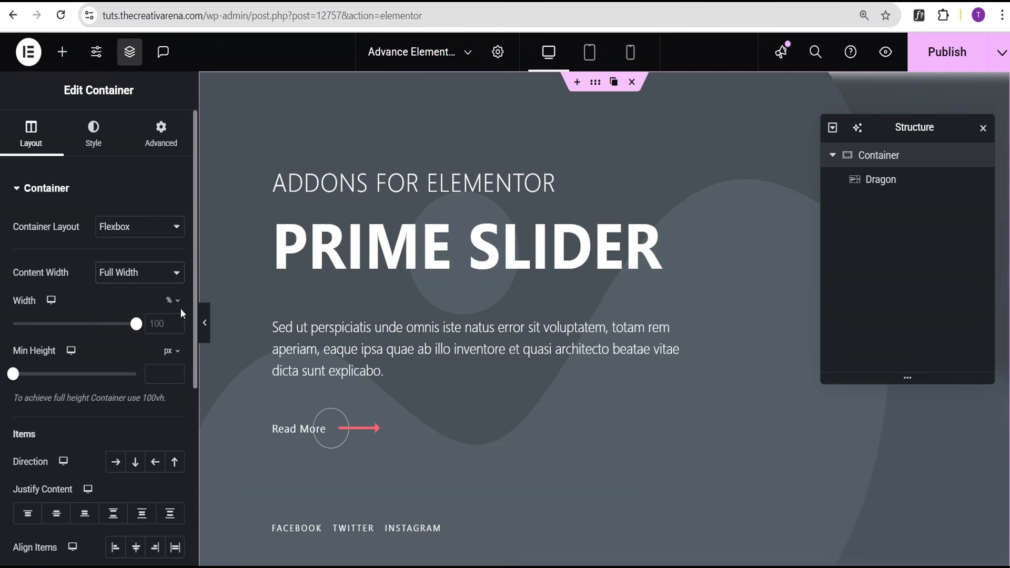
click(168, 148)
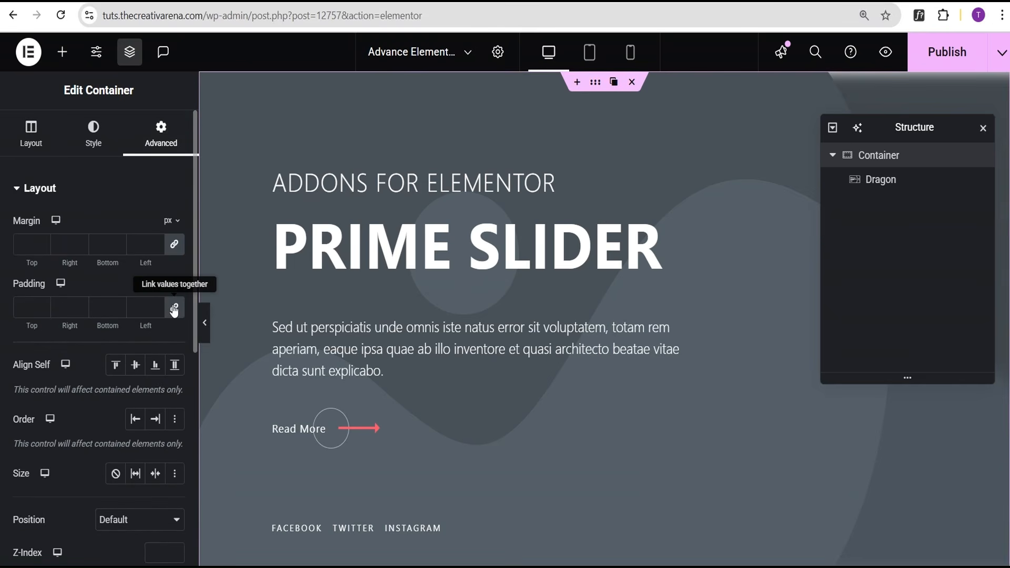
click(173, 246)
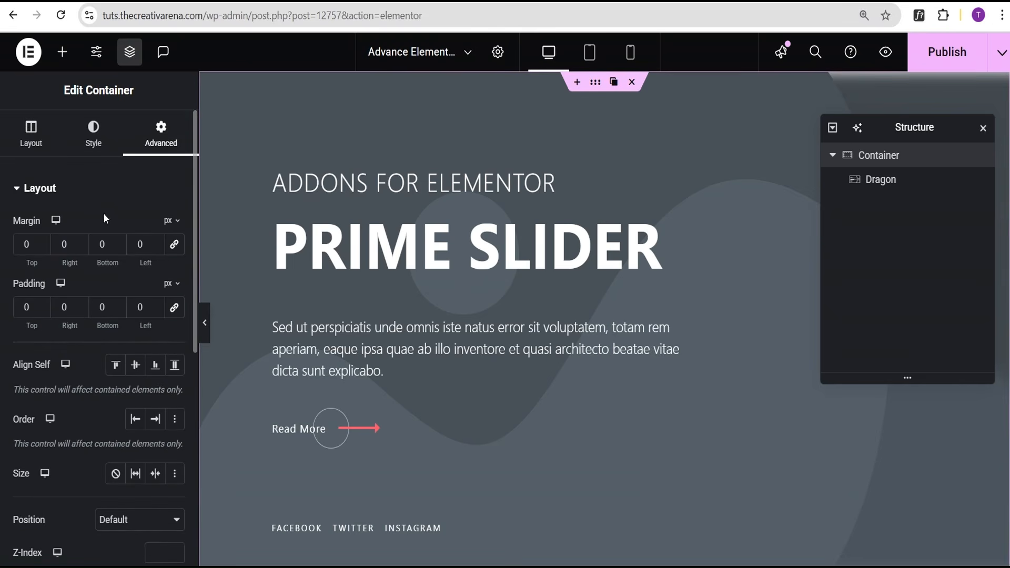
Preview the full-width Dragon slider, then bring the editor panel back.
click(209, 324)
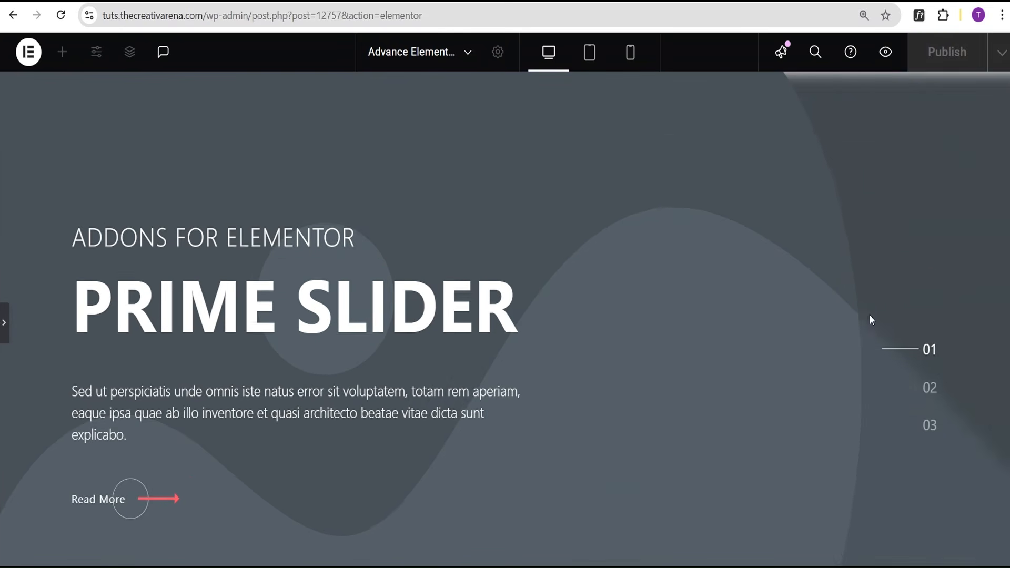
scroll(1001, 302, down, 3)
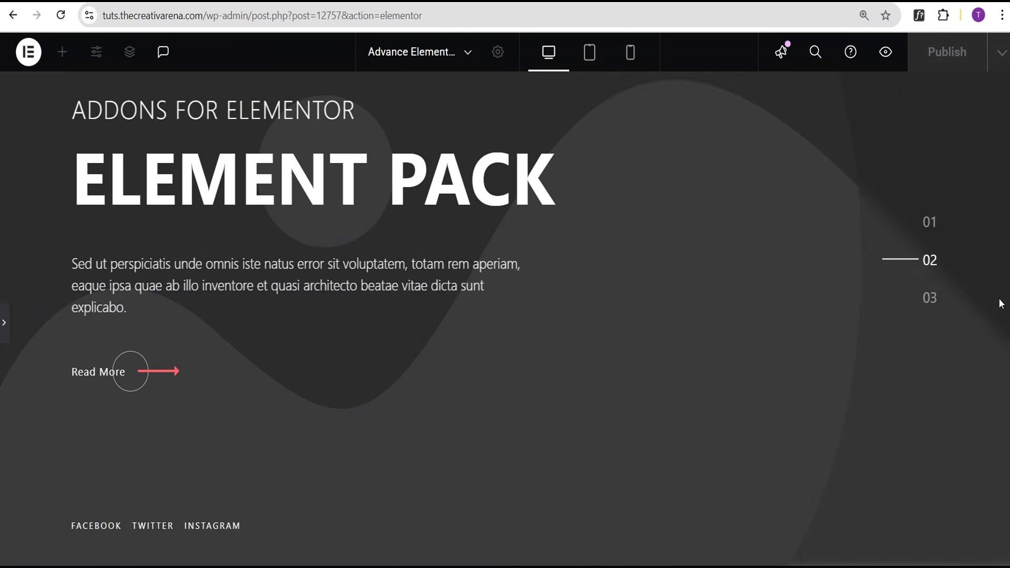
scroll(306, 301, up, 2)
click(8, 333)
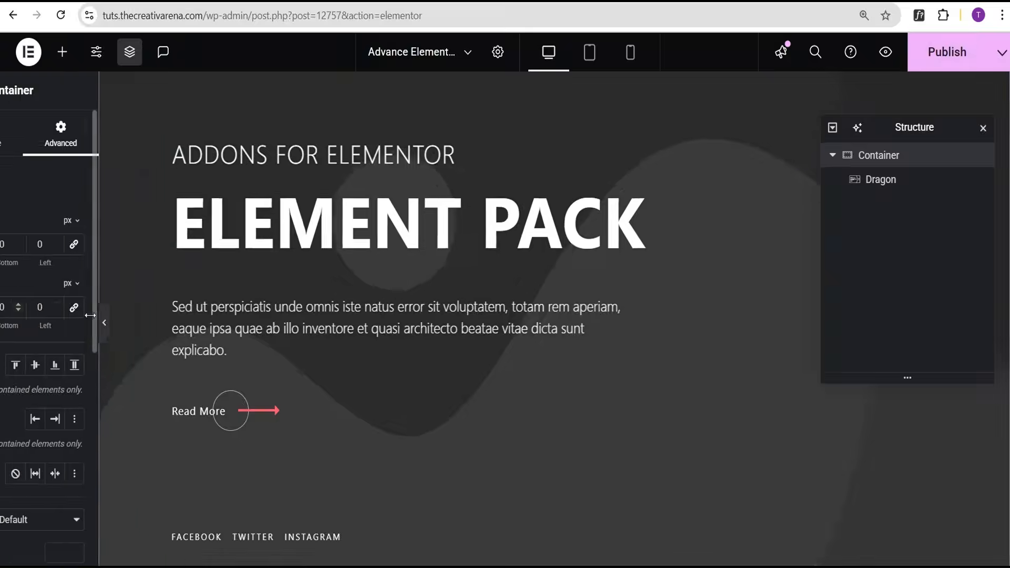
scroll(468, 269, up, 1)
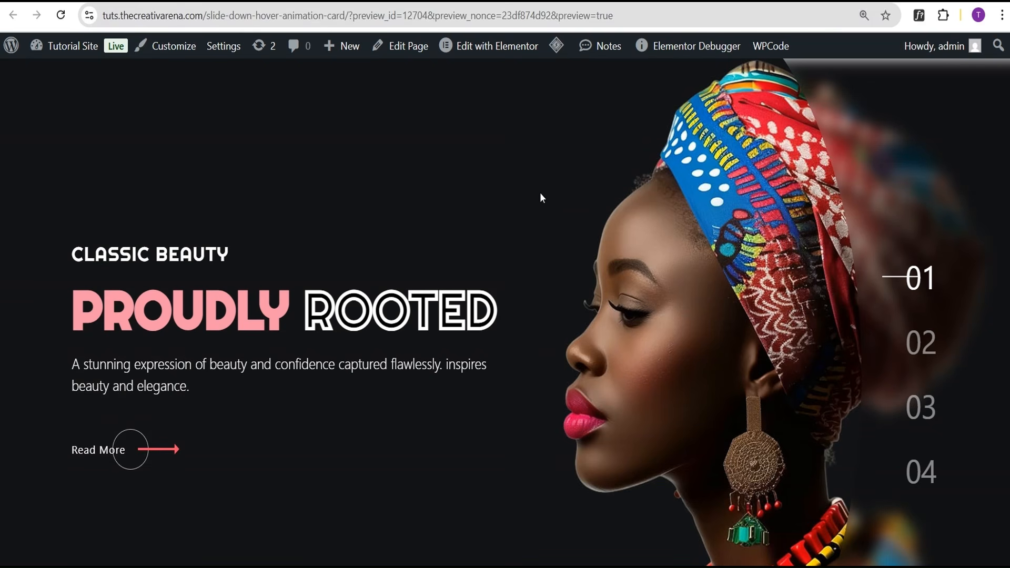
scroll(510, 210, down, 2)
scroll(510, 209, up, 2)
scroll(511, 209, down, 1)
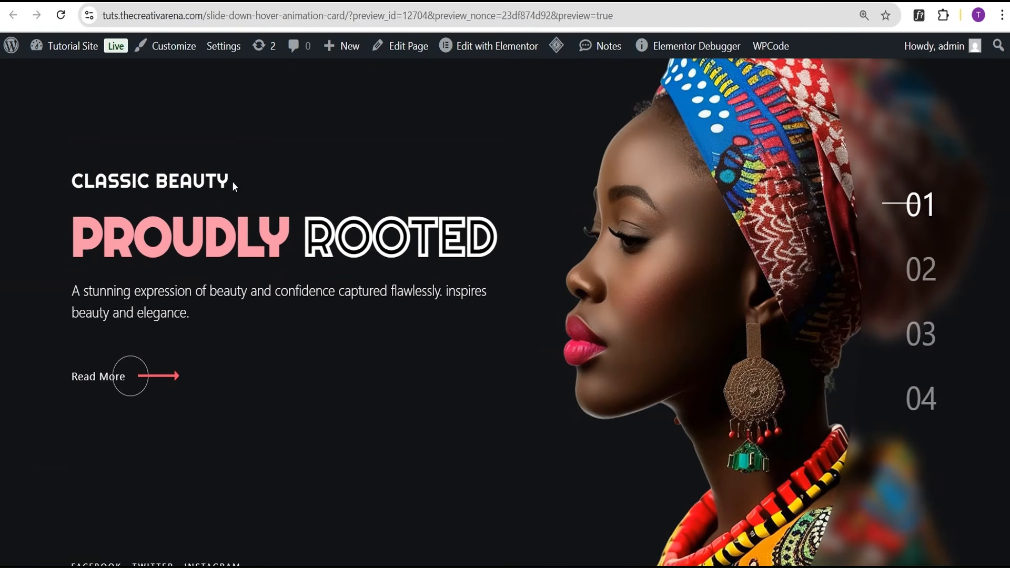
Copy 'Classic Beauty' from the reference and paste it as the first slide's sub title.
drag(231, 181, 72, 182)
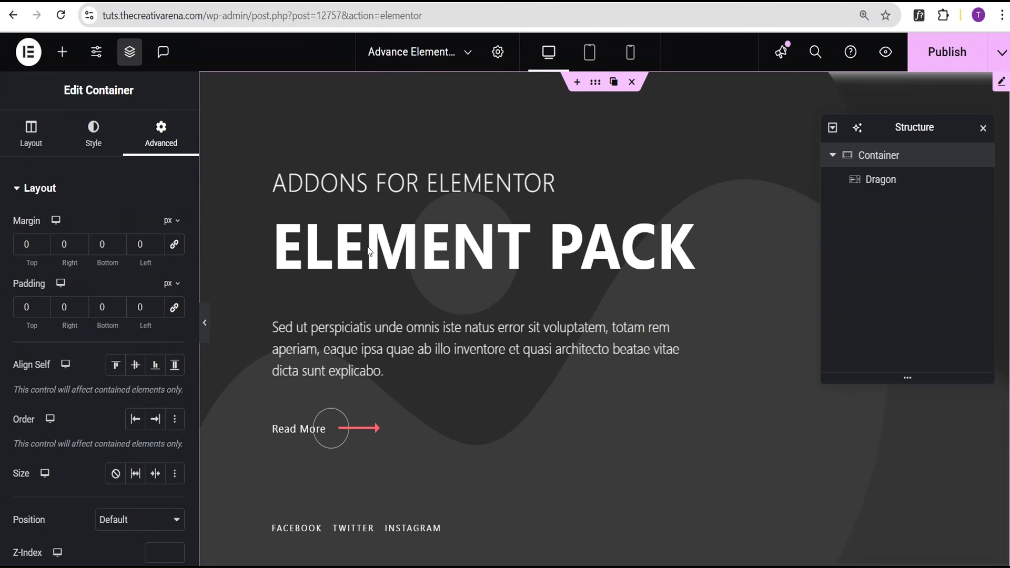
click(1001, 82)
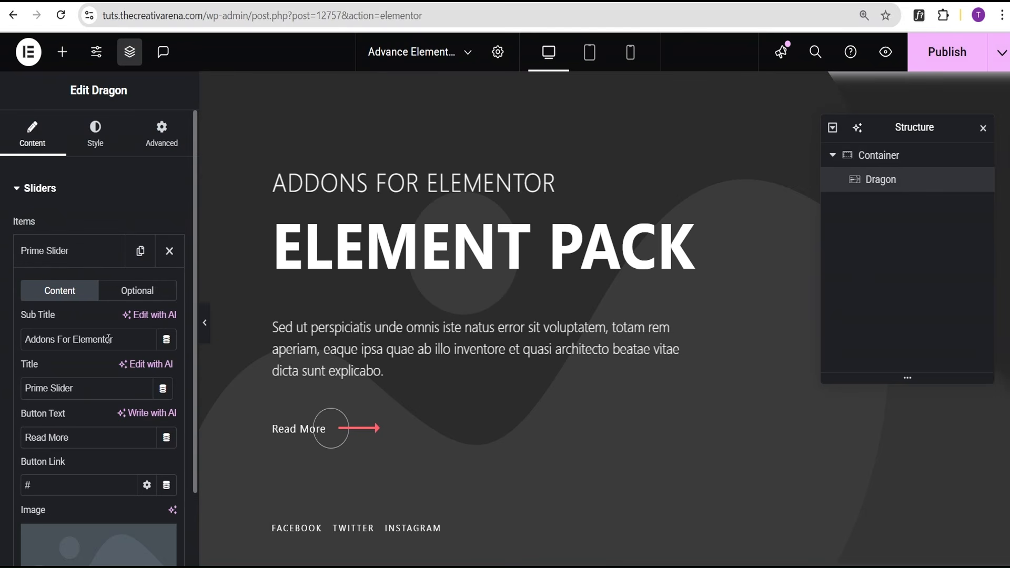
drag(128, 337, 6, 339)
text(Classic Beauty)
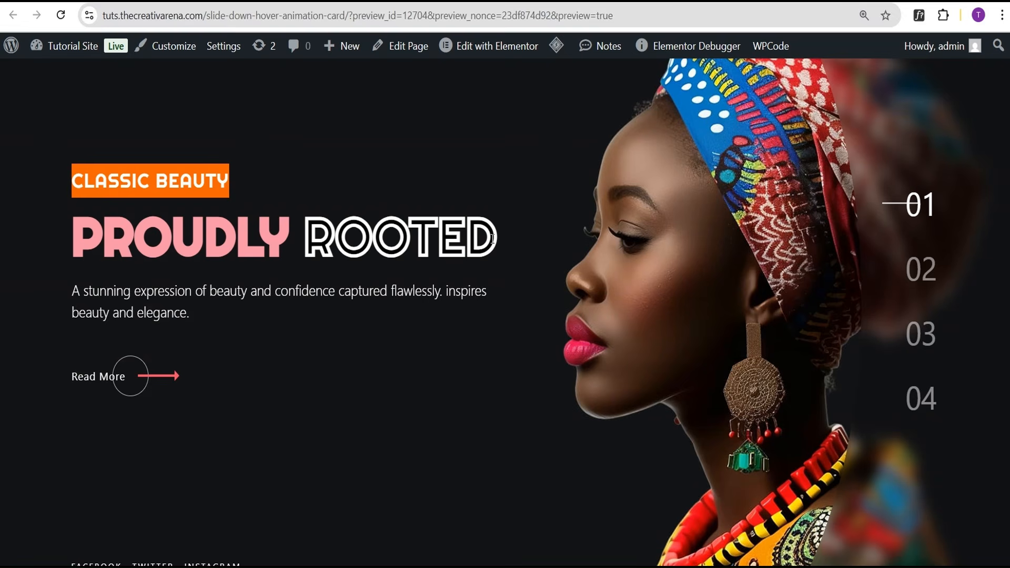
Replace the first slide's title 'Prime Slider' with 'Proudly Rooted' and collapse the item.
drag(493, 238, 82, 238)
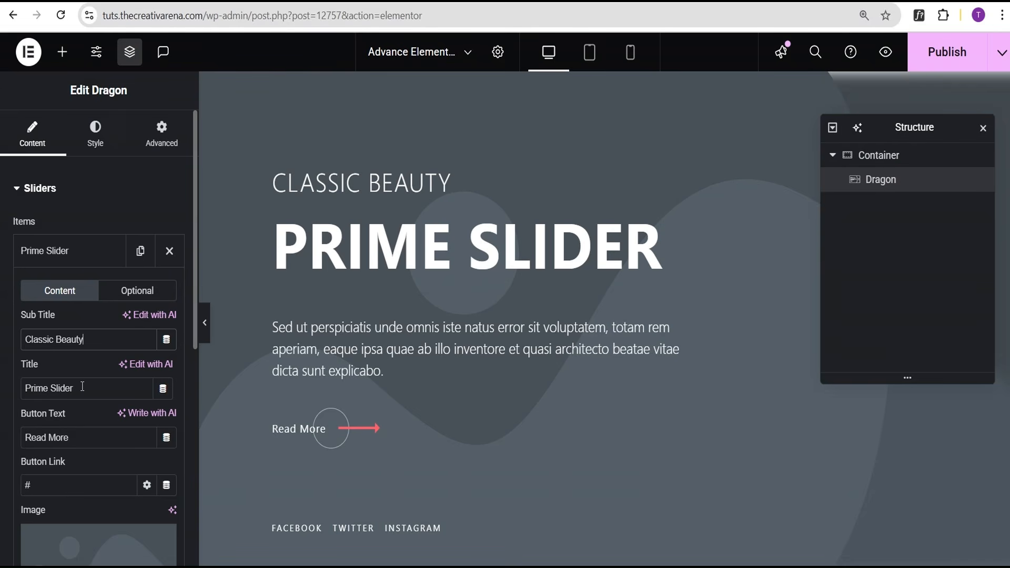
drag(82, 387, 6, 387)
text(Proudly Rooted)
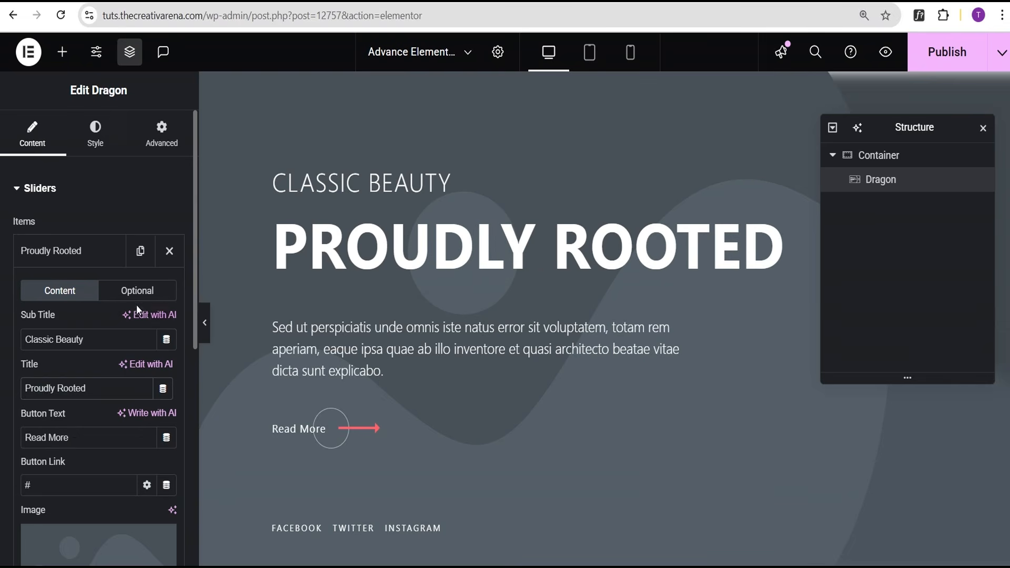
click(137, 294)
scroll(113, 495, down, 3)
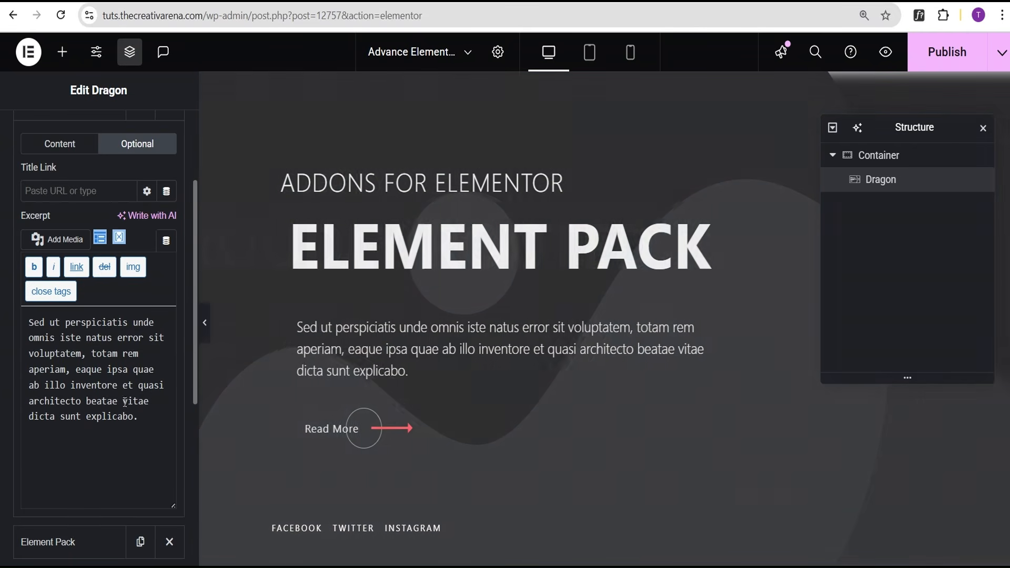
scroll(110, 393, up, 3)
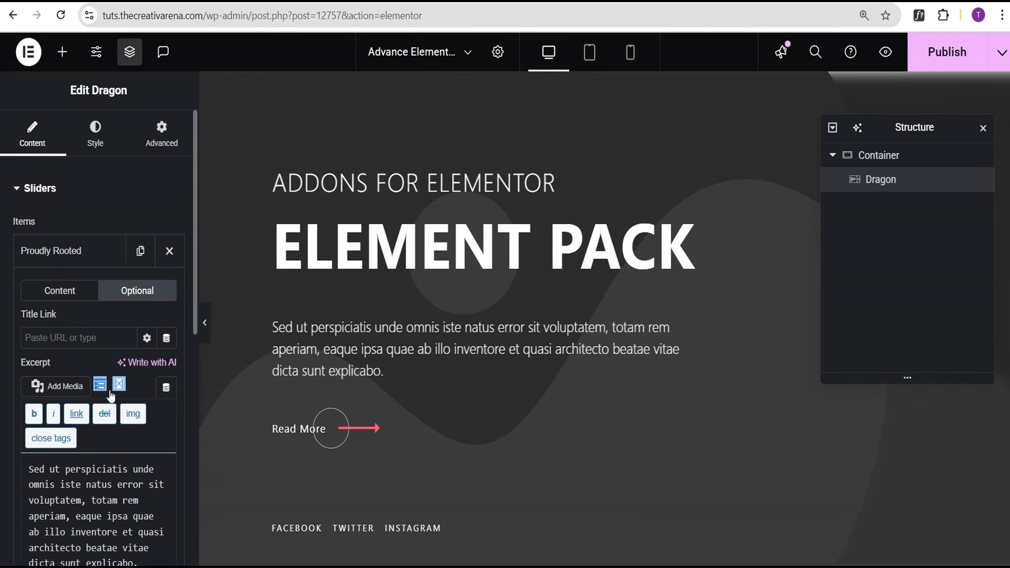
click(67, 260)
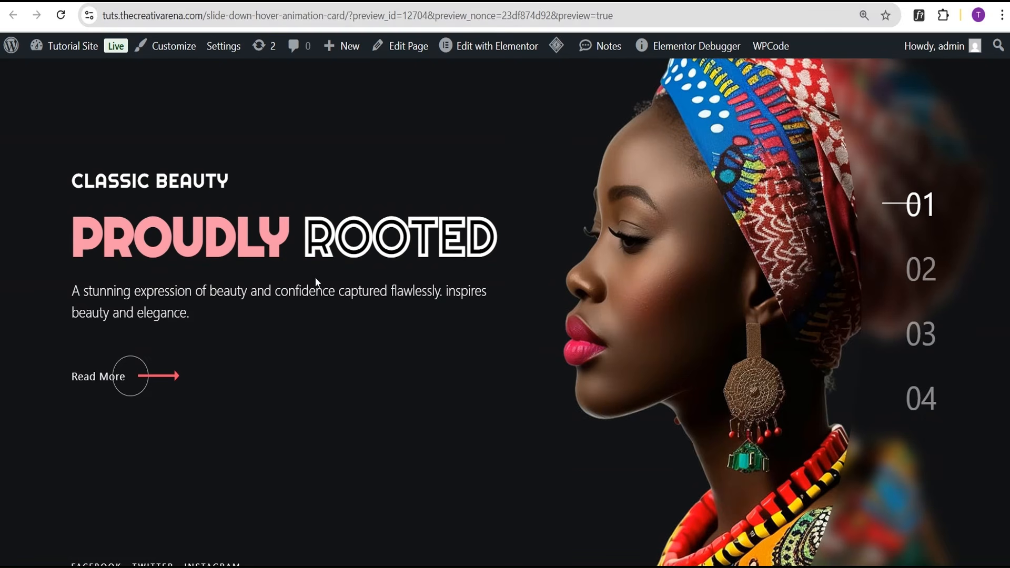
Replace the Element Pack slide's subtitle with 'Cultural Expression' copied from the reference.
scroll(307, 263, down, 1)
scroll(410, 271, up, 2)
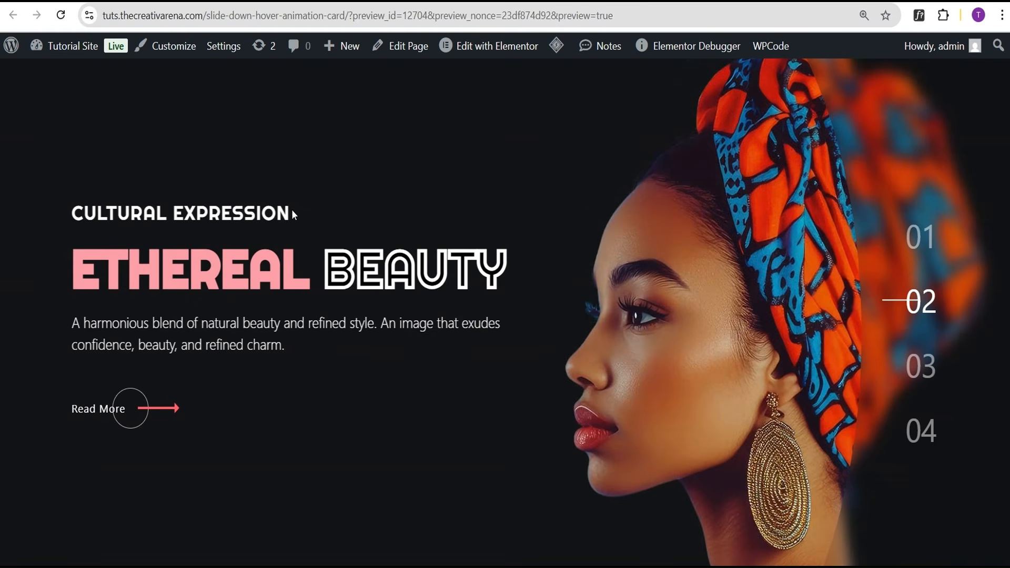
drag(291, 211, 107, 223)
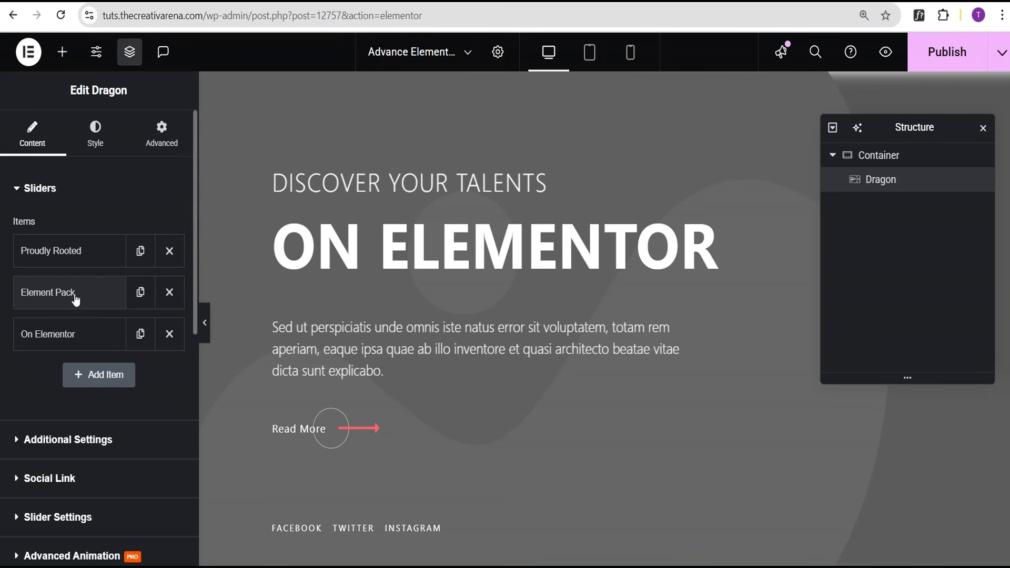
click(67, 446)
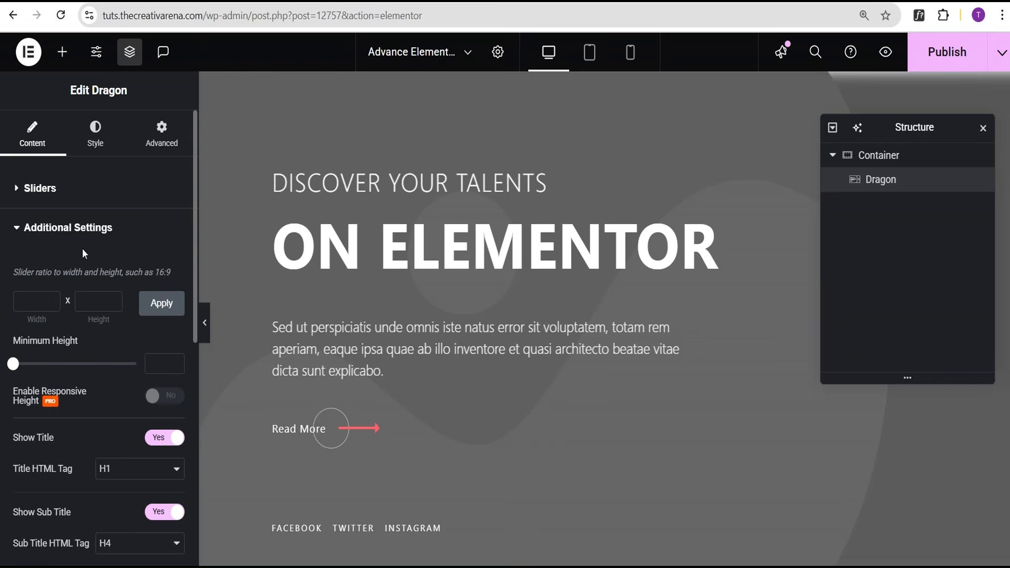
click(53, 188)
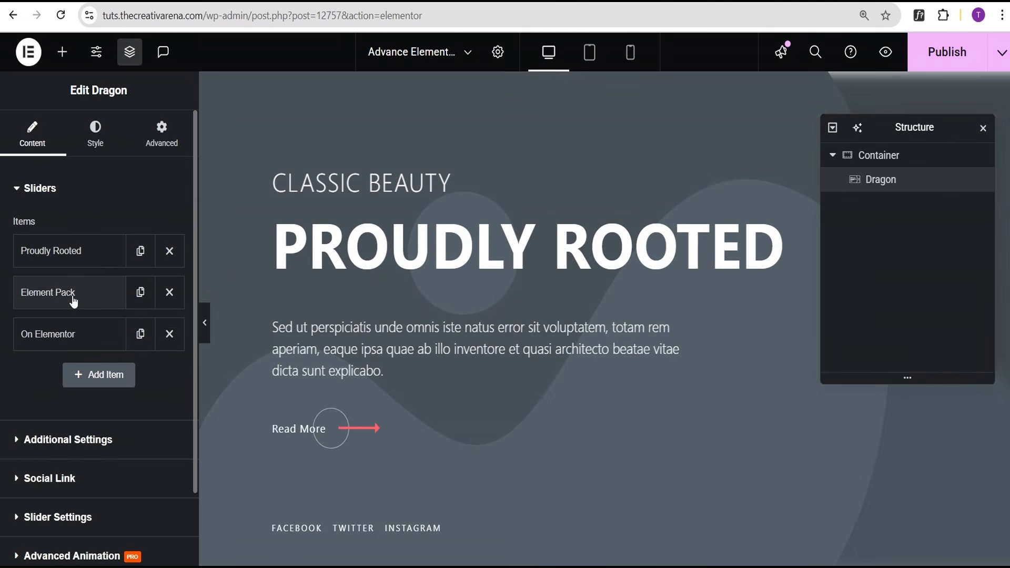
click(96, 296)
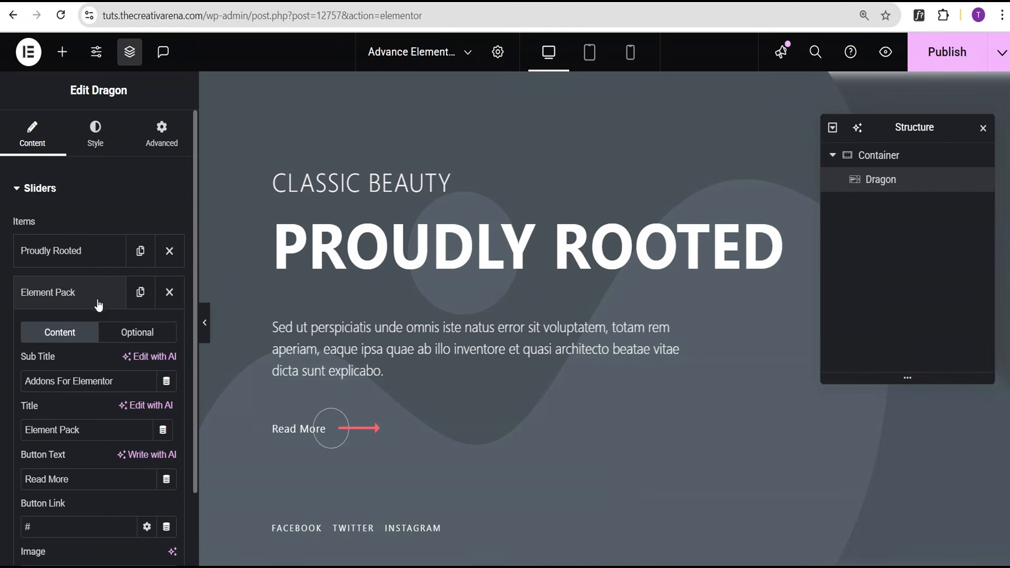
drag(125, 381, 2, 381)
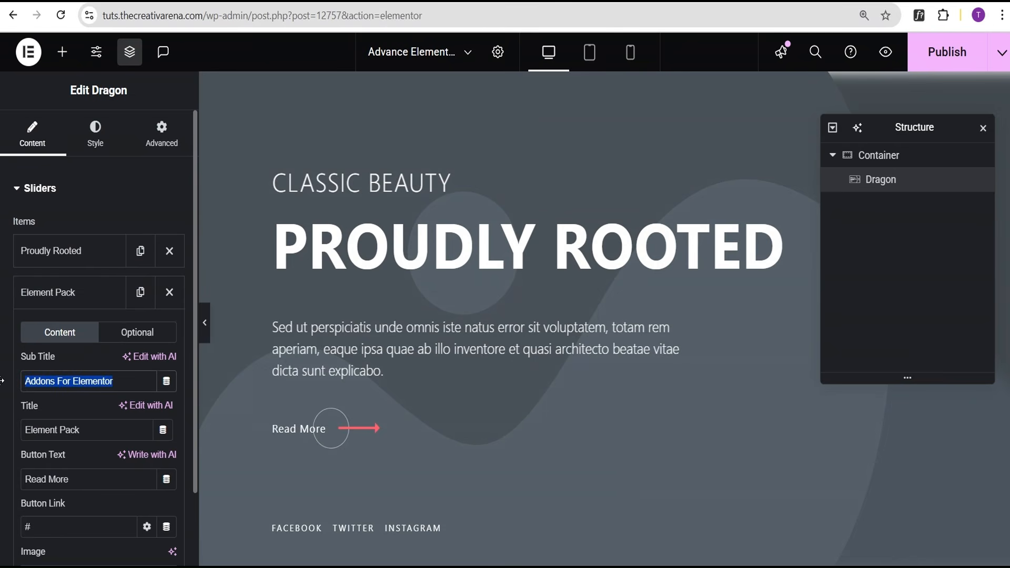
text(Cultural Expression)
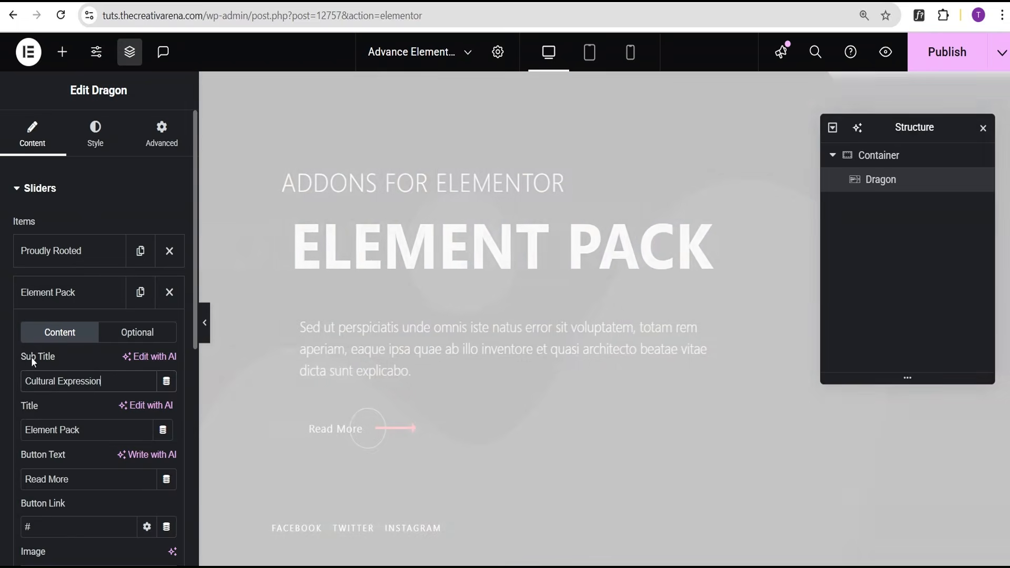
click(36, 305)
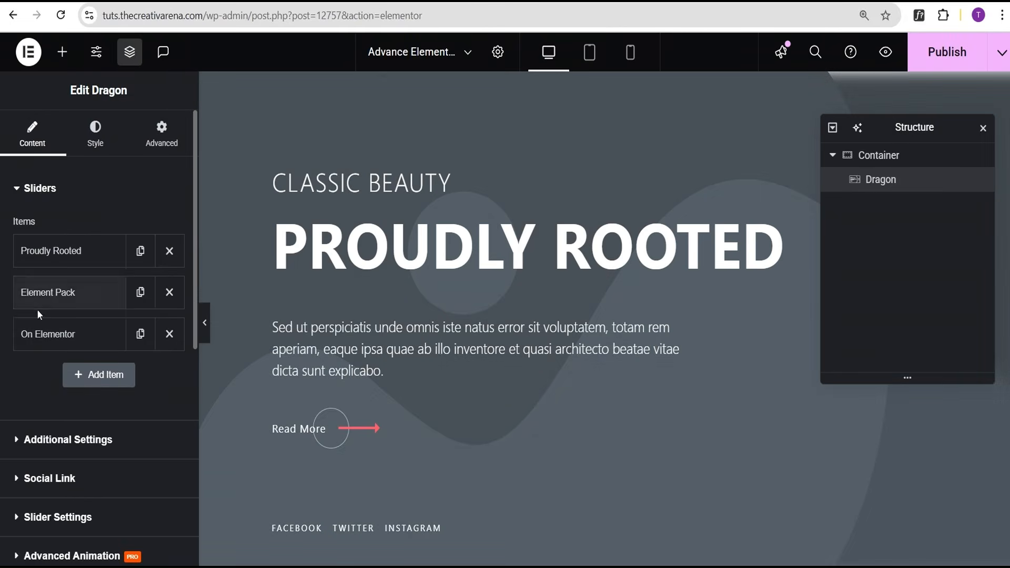
Set the second slide's title to 'Ethereal Beauty' and copy 'Inspiring Futures' from reference slide 03.
click(49, 441)
click(35, 188)
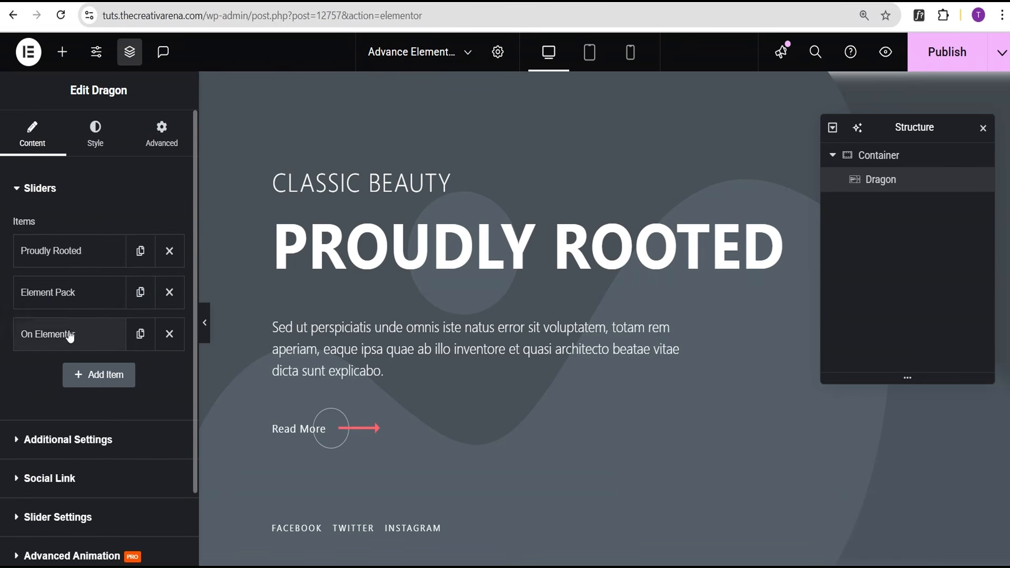
click(65, 294)
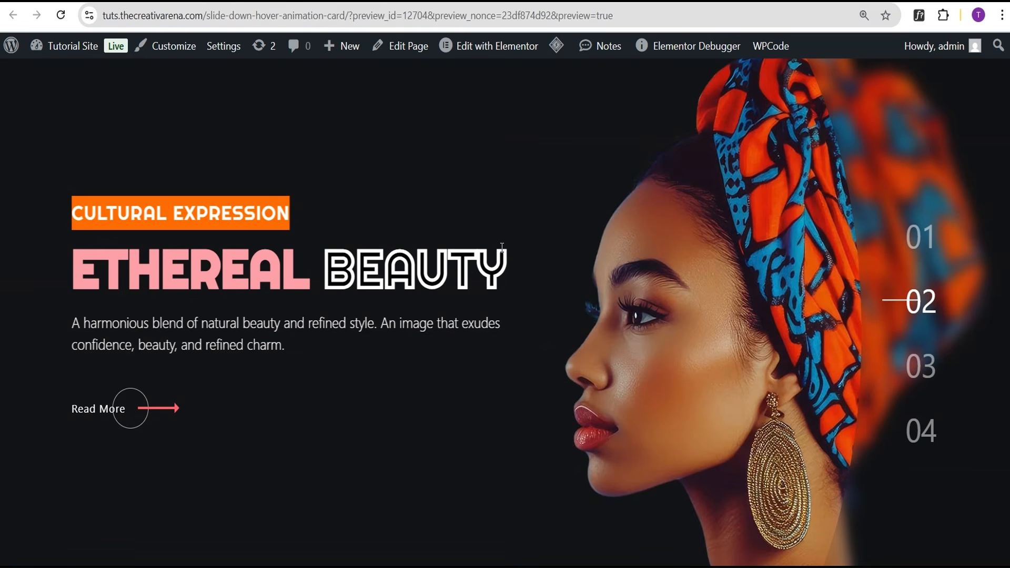
drag(506, 265, 77, 276)
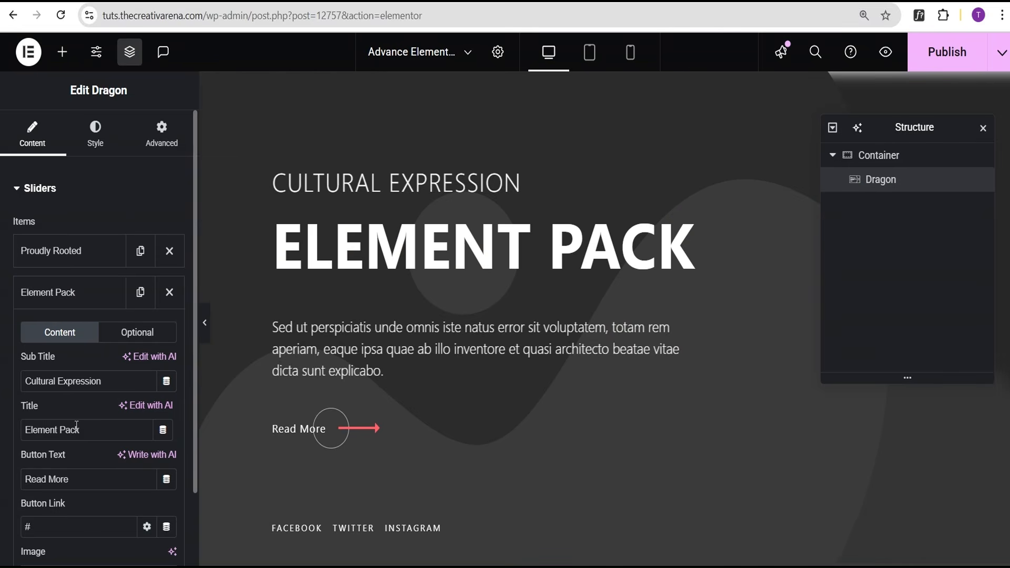
drag(82, 430, 9, 430)
text(Ethereal Beauty)
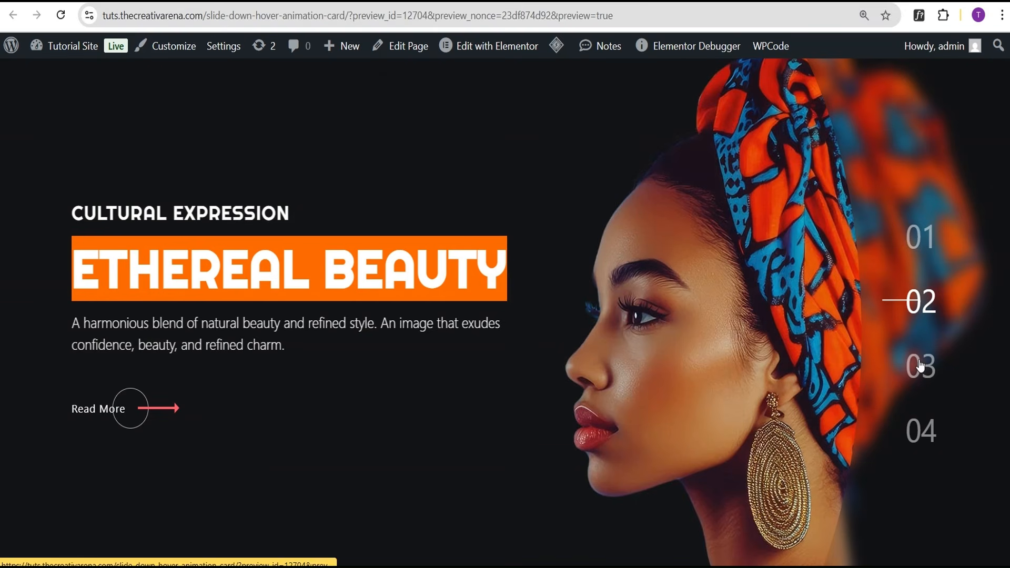
click(920, 367)
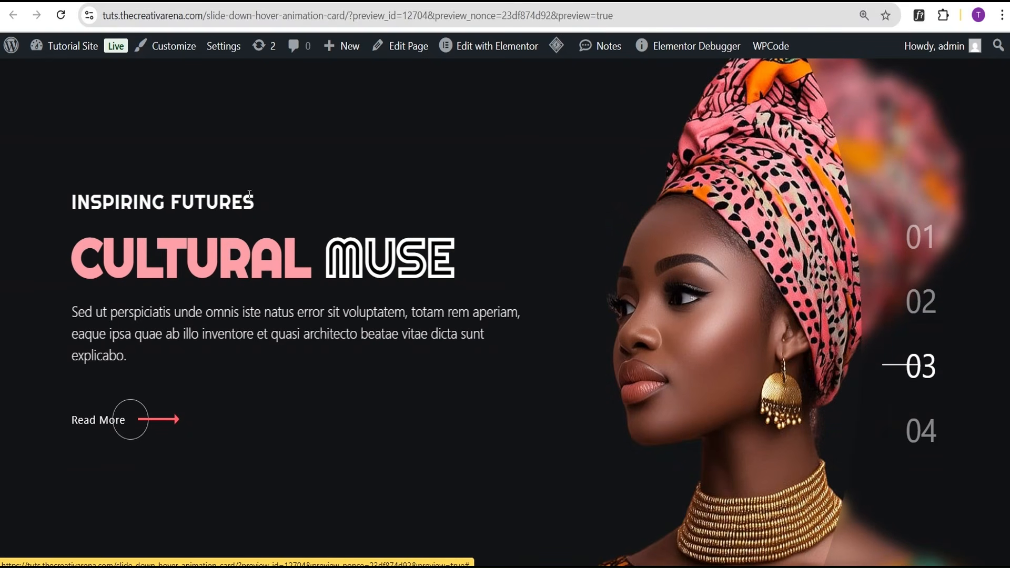
drag(252, 202, 80, 218)
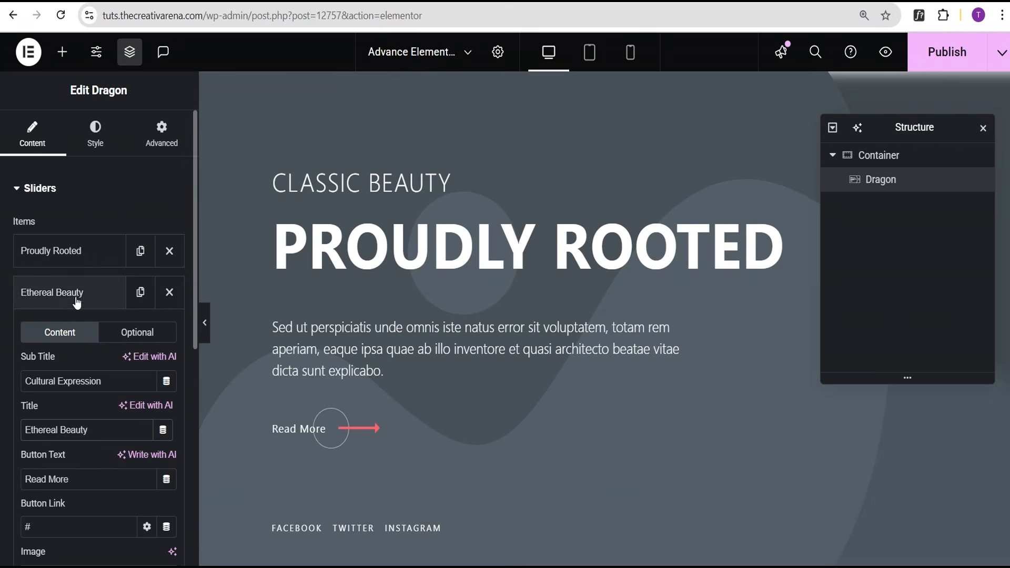
click(74, 298)
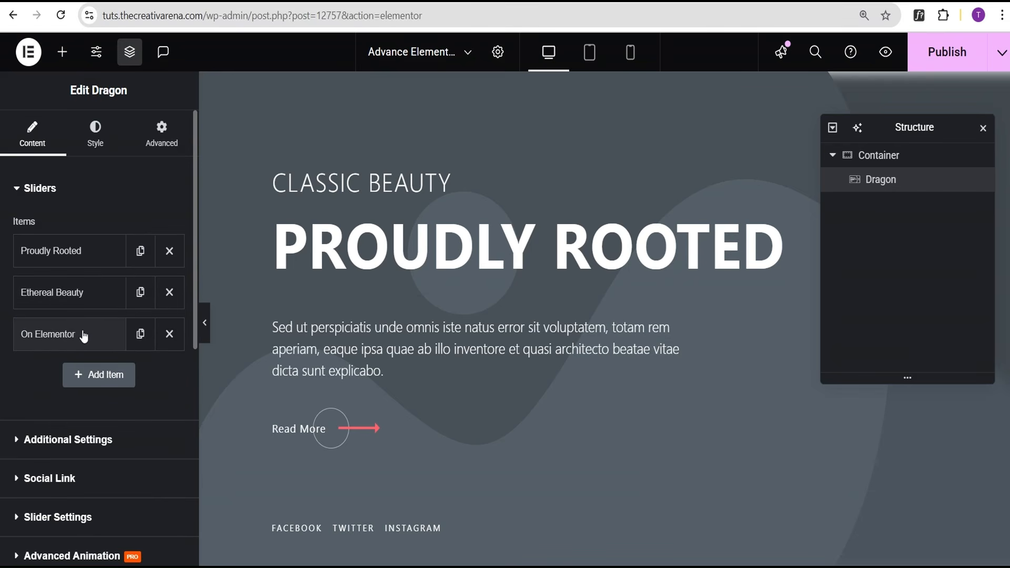
Retitle the On Elementor slide 'Cultural Muse' under the 'Inspiring Futures' subtitle.
click(71, 442)
click(69, 205)
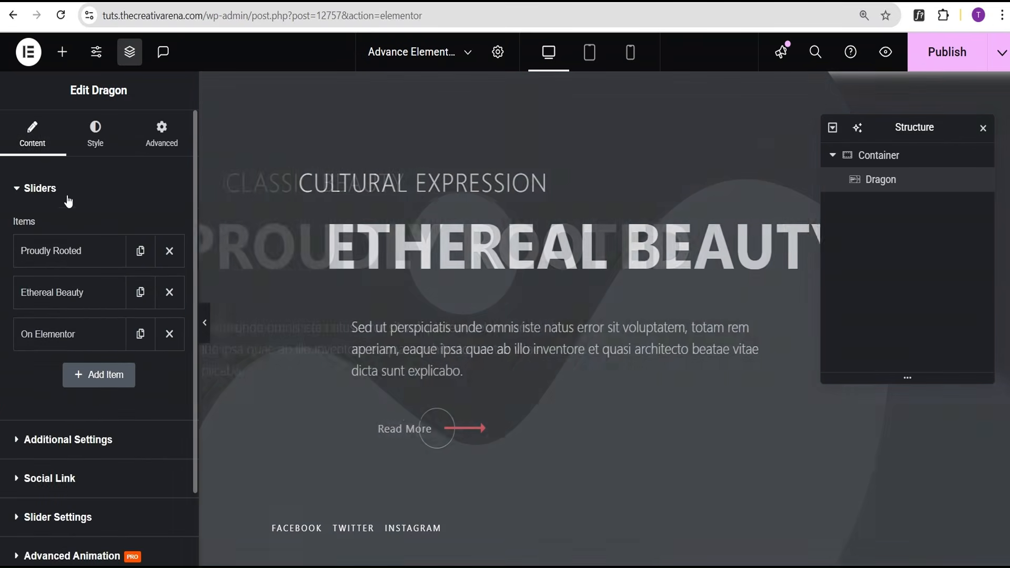
click(81, 336)
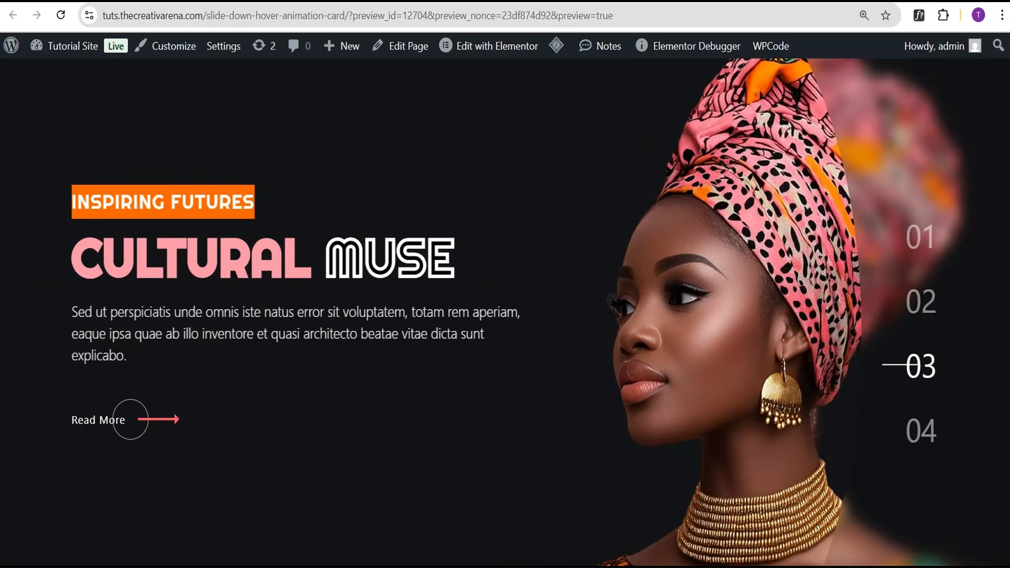
drag(445, 247, 82, 248)
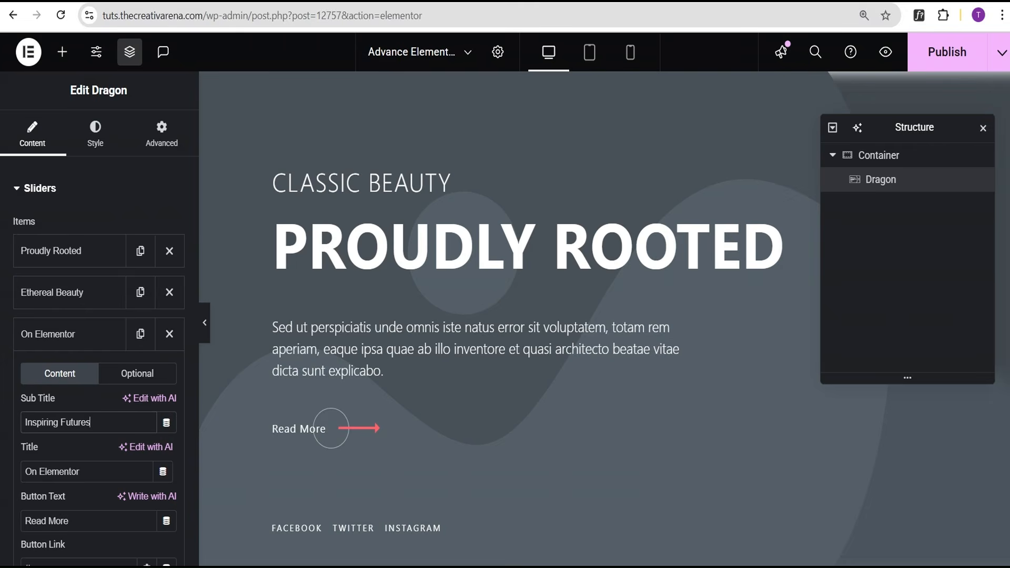
key(ctrl+a)
text(Cultural Muse)
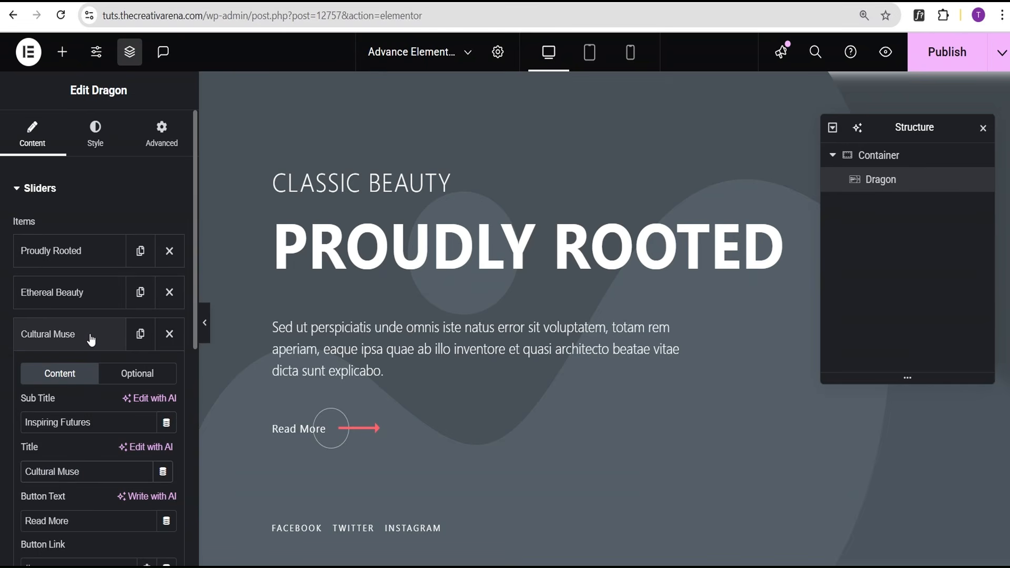
click(92, 337)
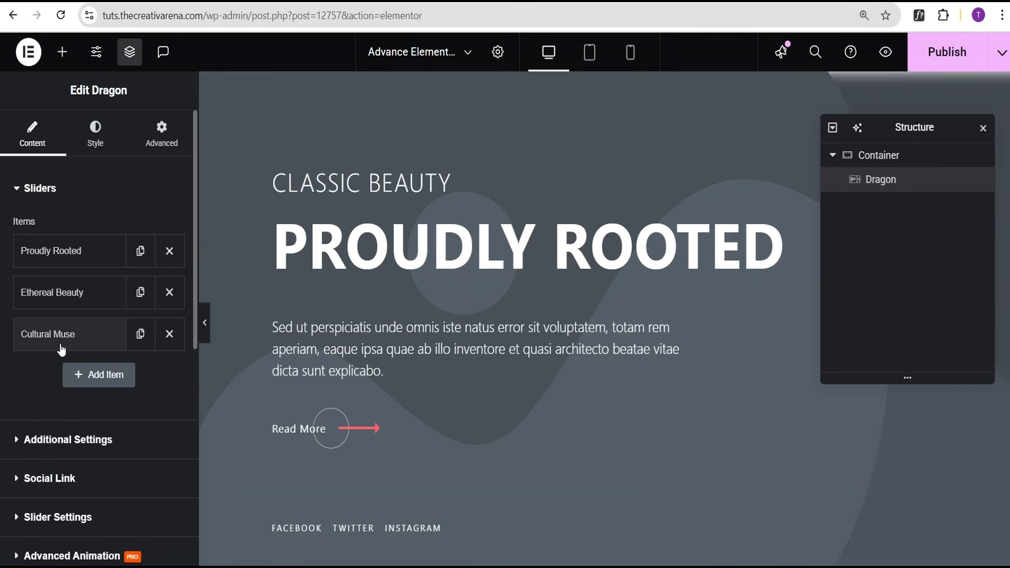
Duplicate the Cultural Muse slide as a fourth and copy 'Vibrant Vision' from reference slide 04.
click(140, 336)
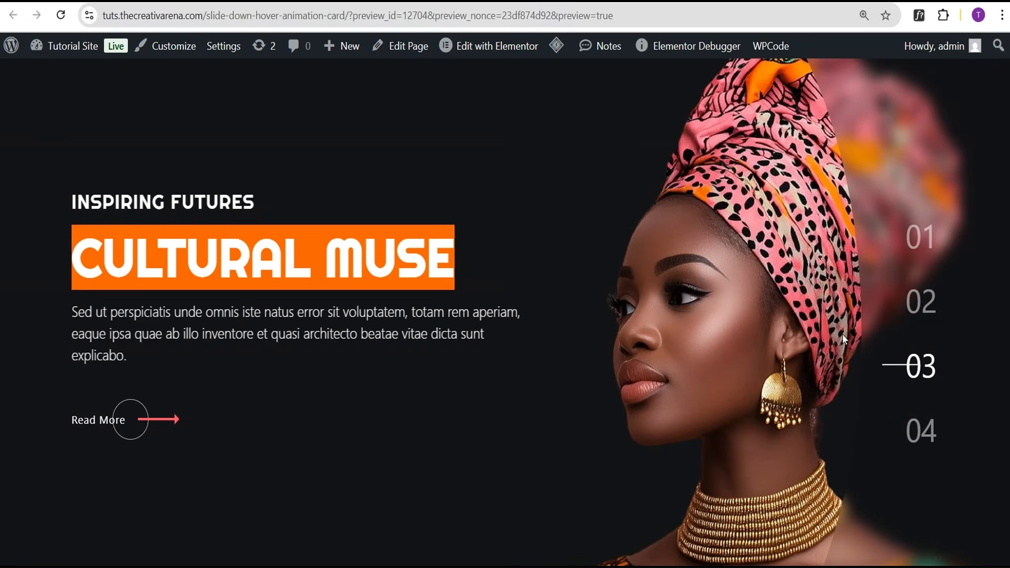
click(920, 430)
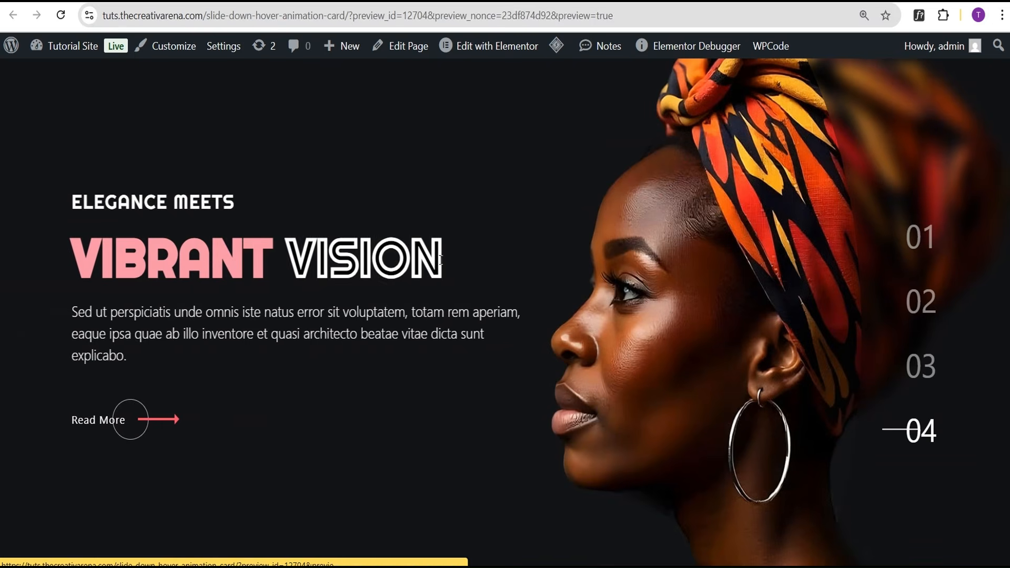
drag(440, 259, 71, 271)
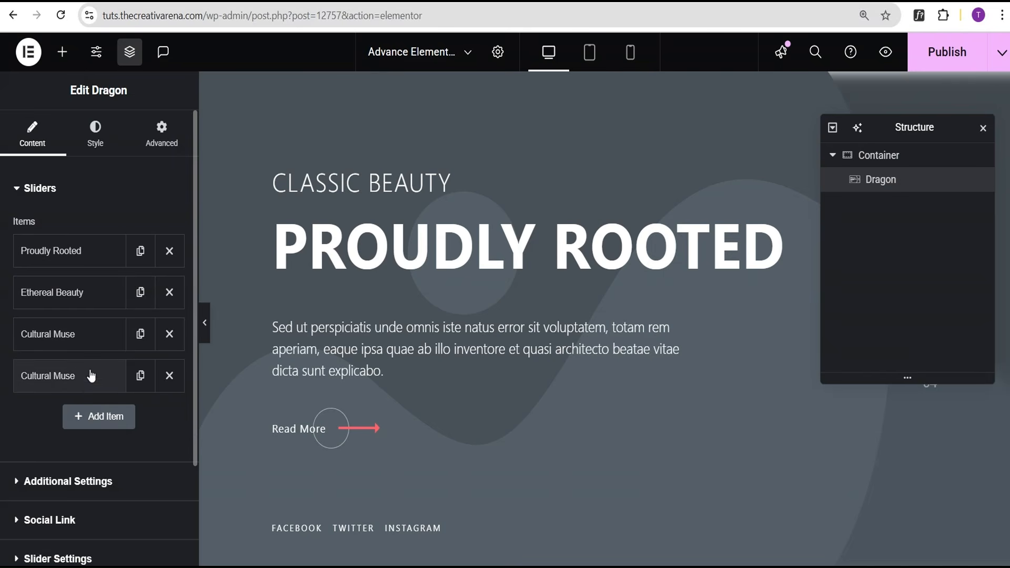
Give the fourth slide the title 'Vibrant Vision' and the subtitle 'Elegance Meets'.
click(73, 483)
click(71, 197)
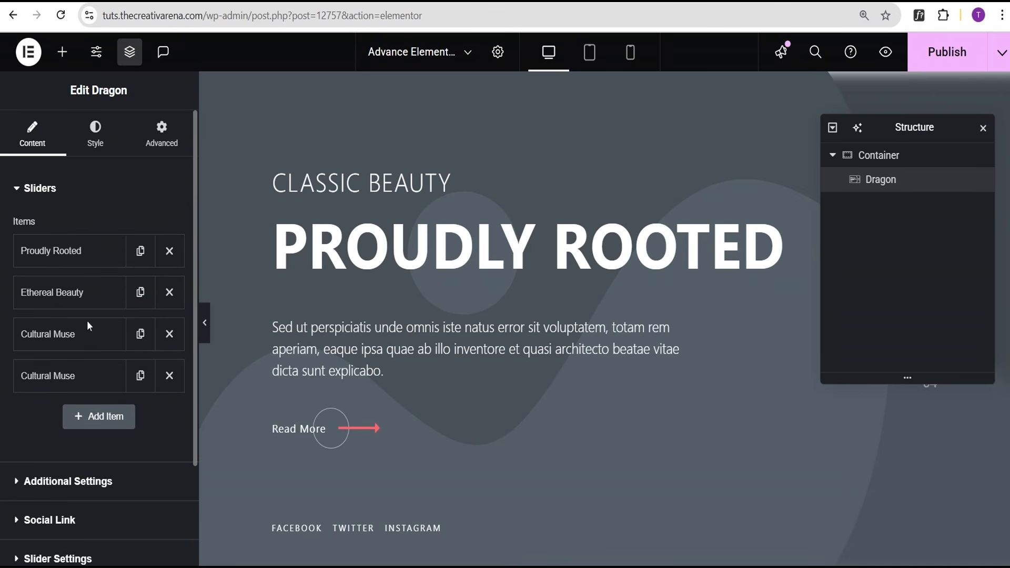
click(96, 374)
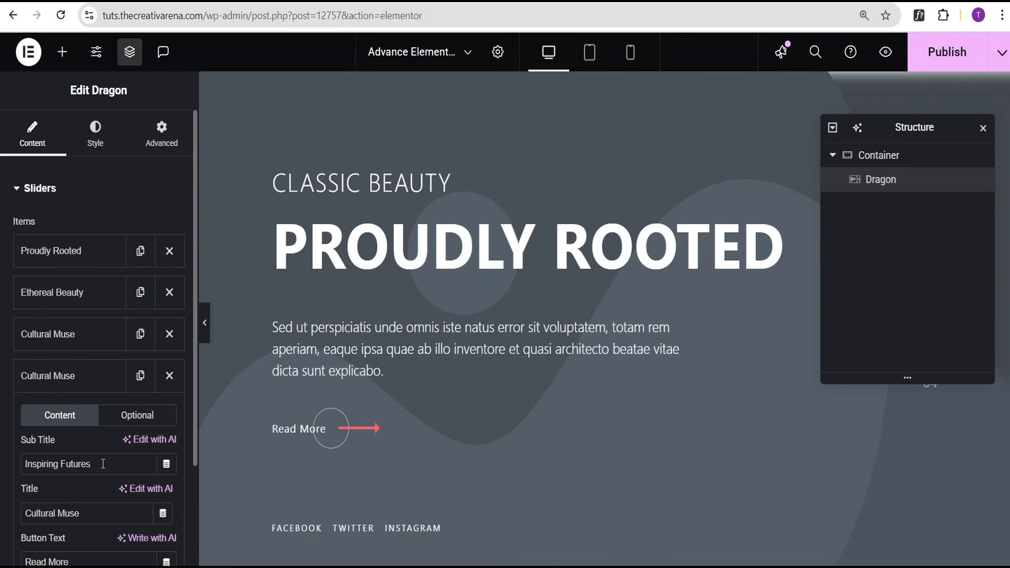
triple_click(95, 512)
text(Vibrant Vision)
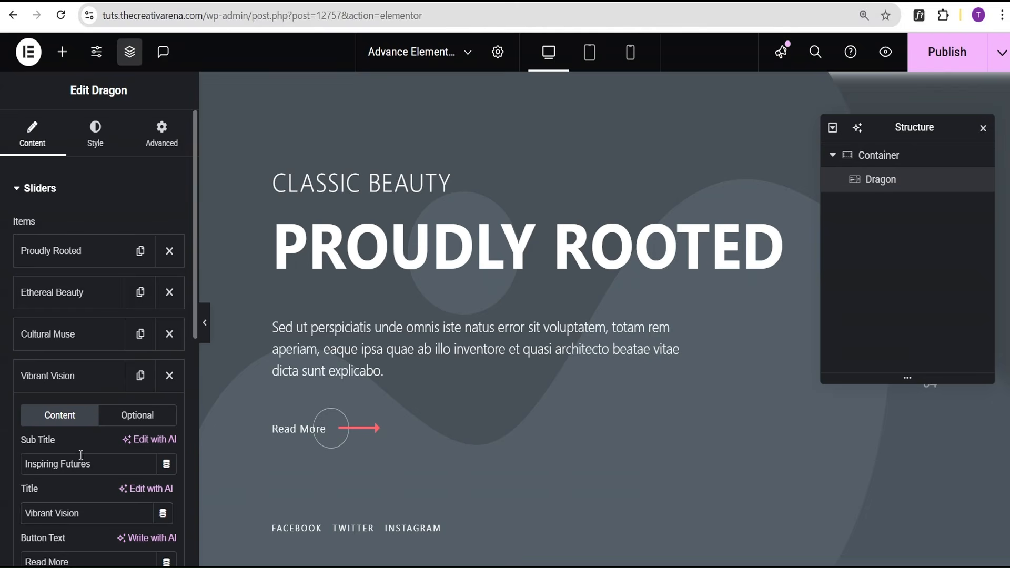
triple_click(104, 464)
text(Elegance Meets)
click(77, 381)
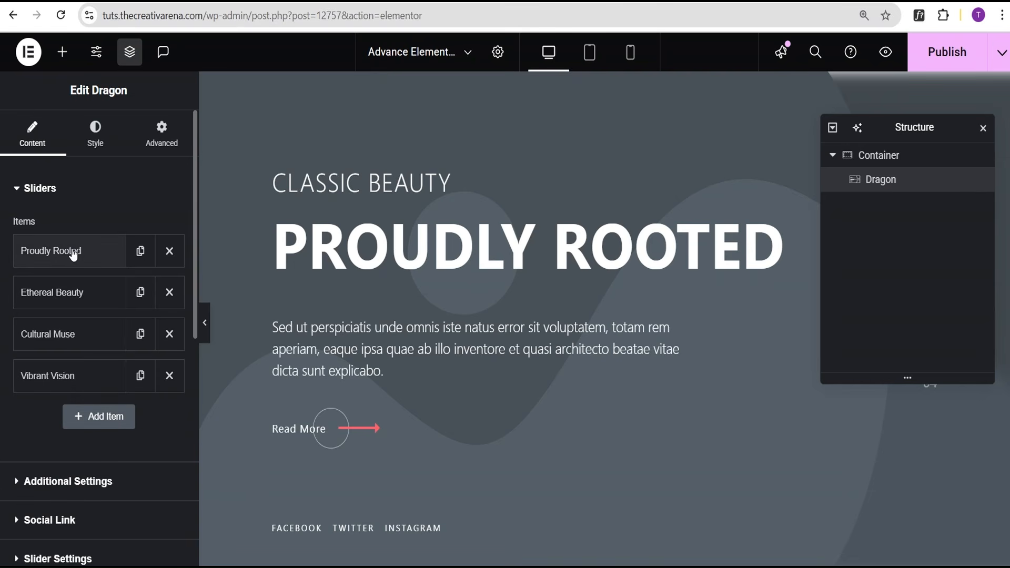
click(79, 492)
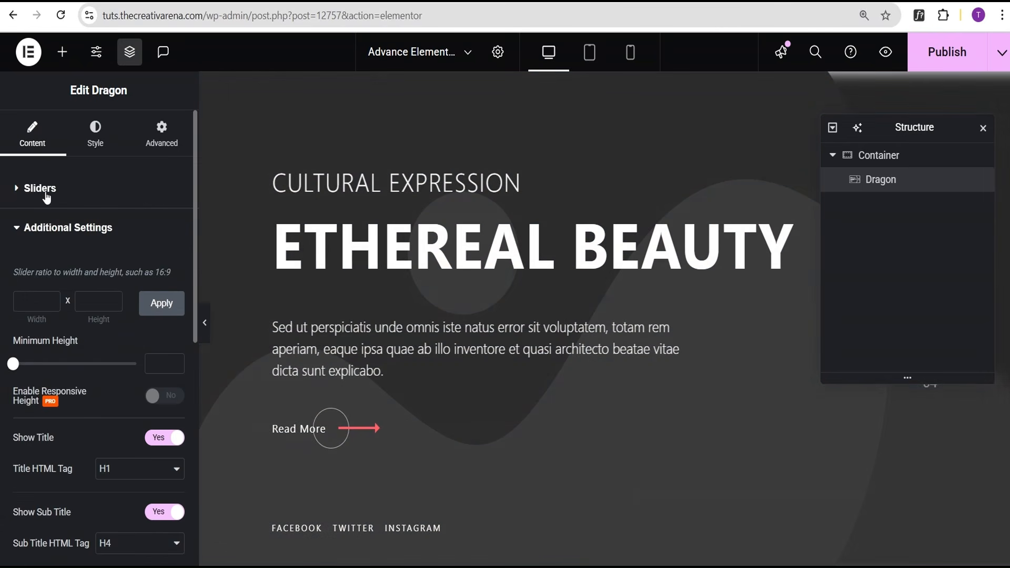
Set the Proudly Rooted slide's image to the dragon_demo_02_image_04.jpg portrait.
click(47, 192)
click(87, 253)
scroll(75, 379, down, 3)
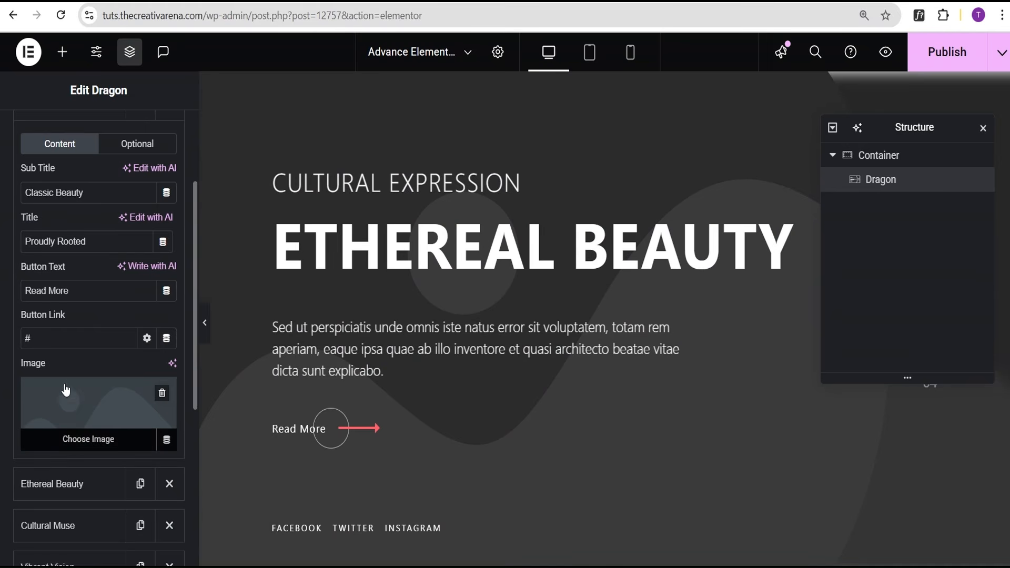
click(95, 412)
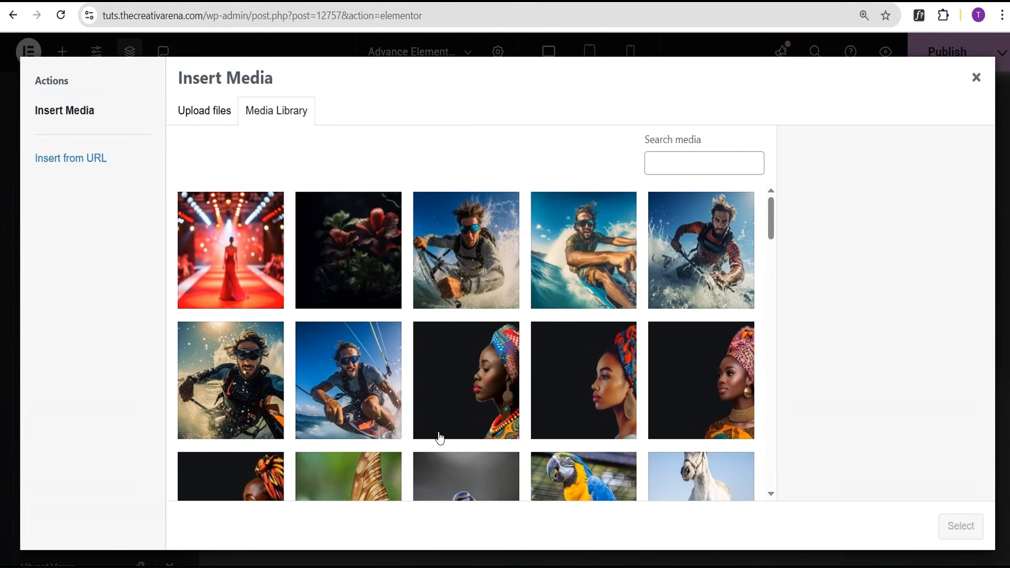
click(485, 404)
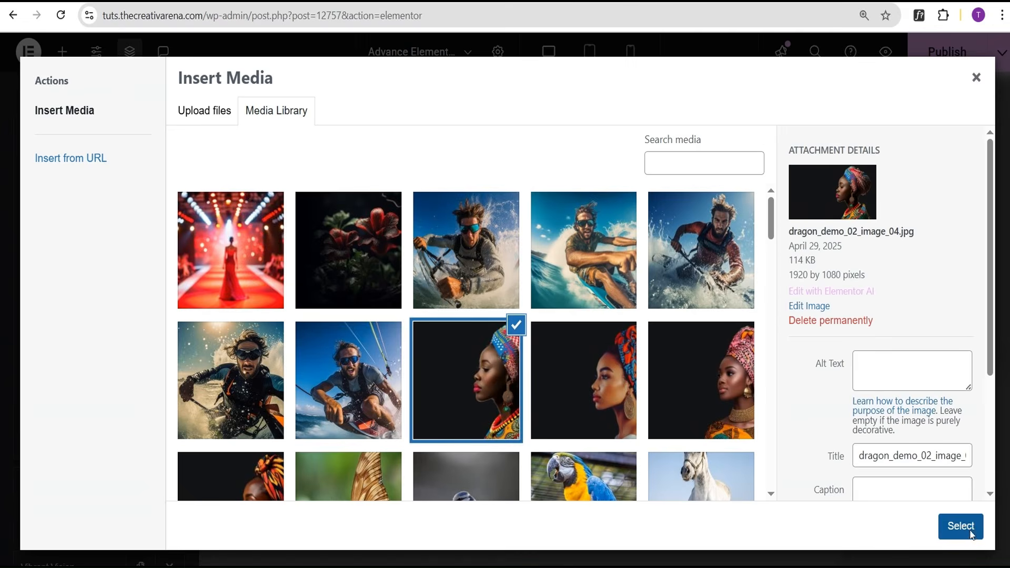
click(970, 533)
scroll(86, 233, down, 6)
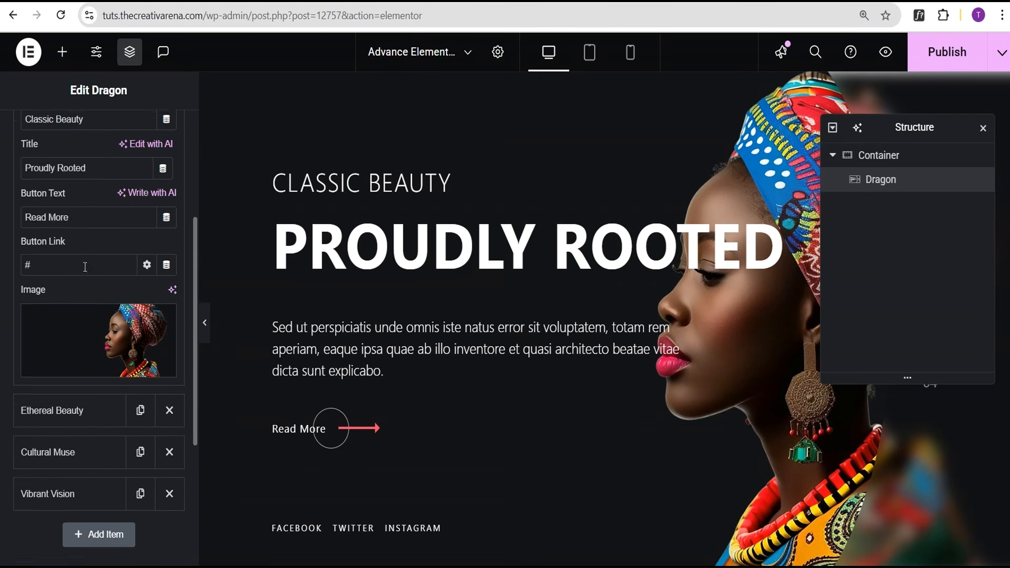
scroll(84, 252, up, 1)
scroll(73, 227, down, 5)
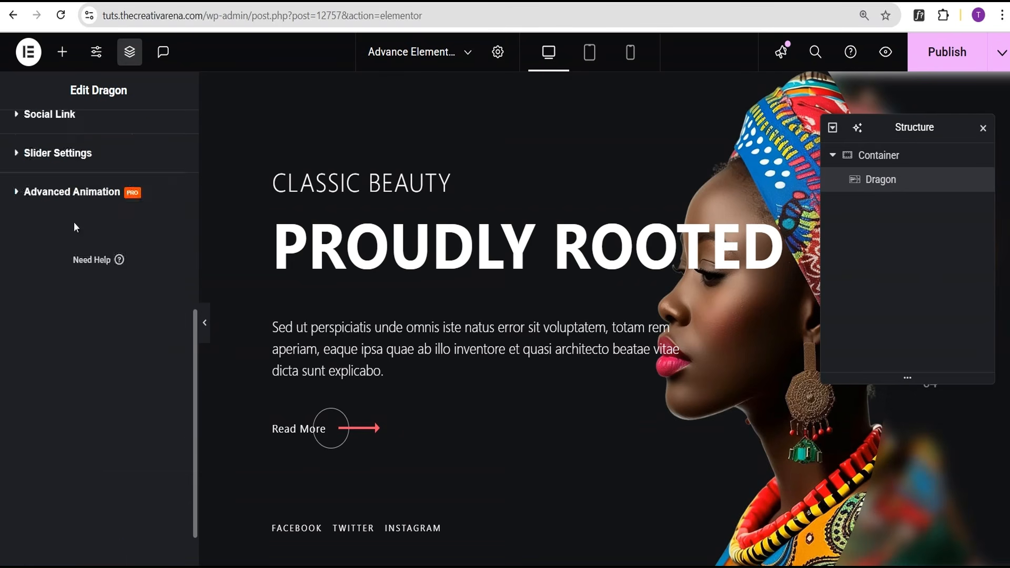
scroll(69, 164, up, 4)
scroll(65, 174, up, 3)
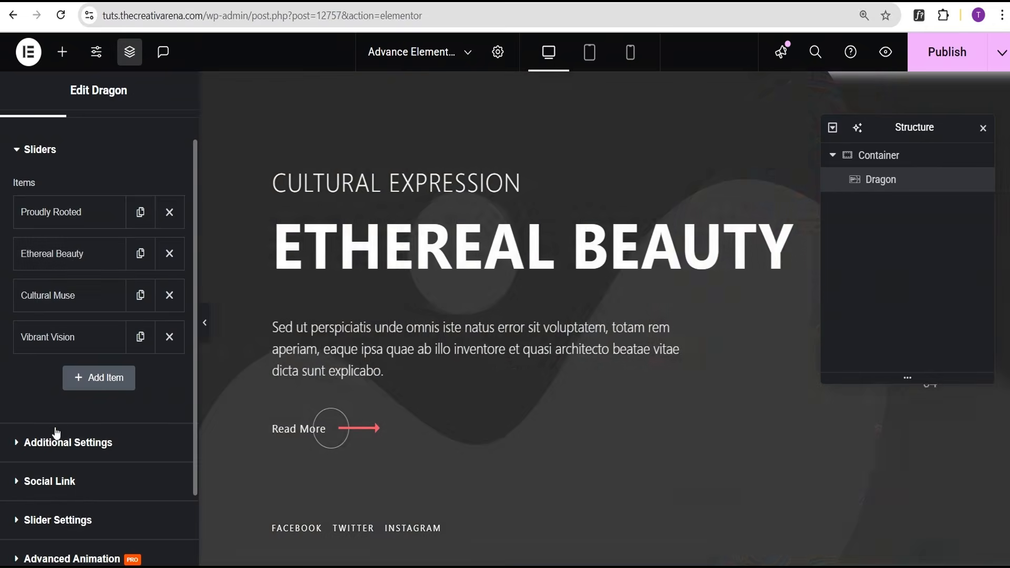
Give the Ethereal Beauty slide the orange-and-blue headwrap portrait from the Media Library.
click(56, 441)
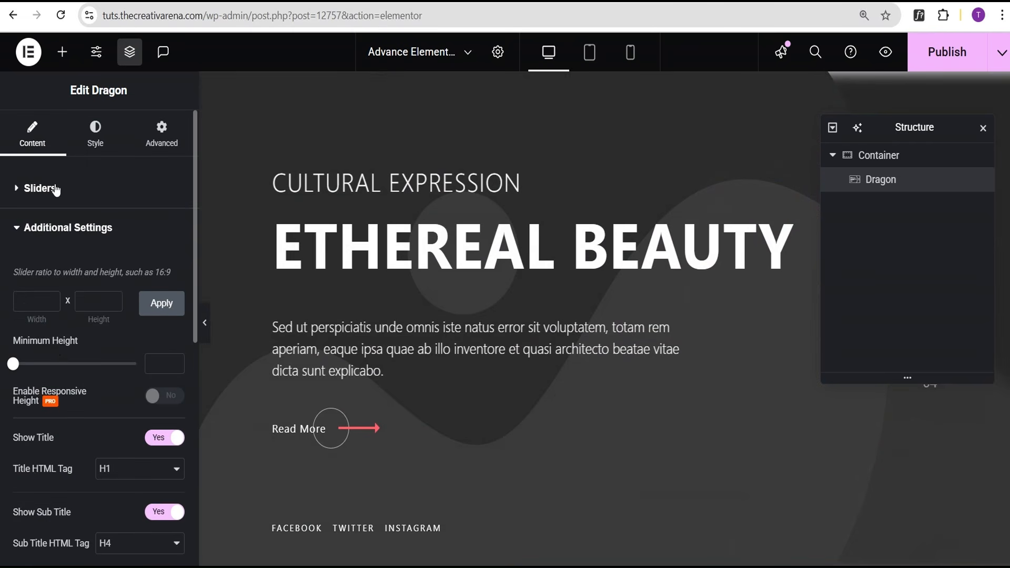
click(55, 189)
click(71, 292)
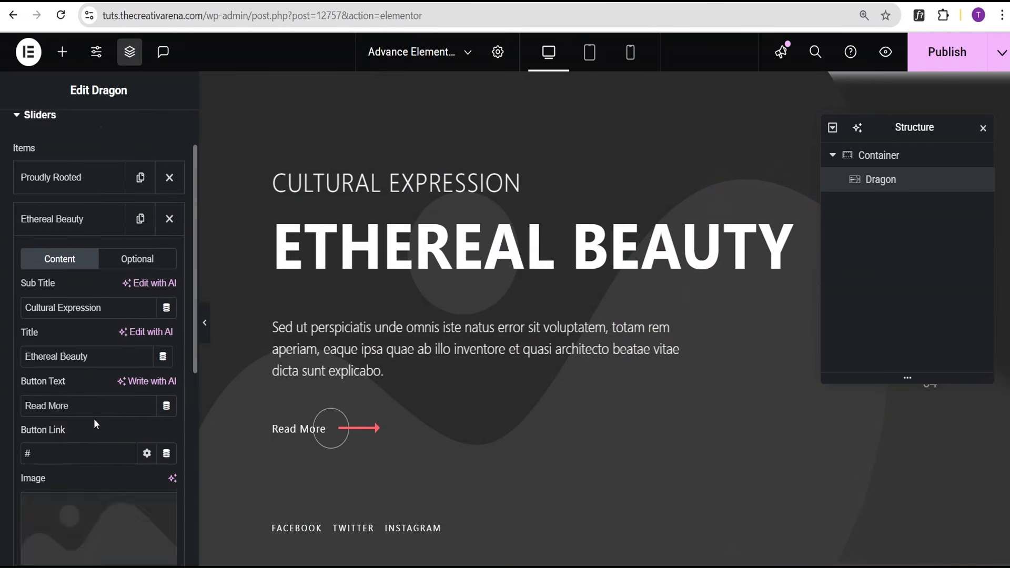
scroll(95, 420, down, 3)
click(85, 433)
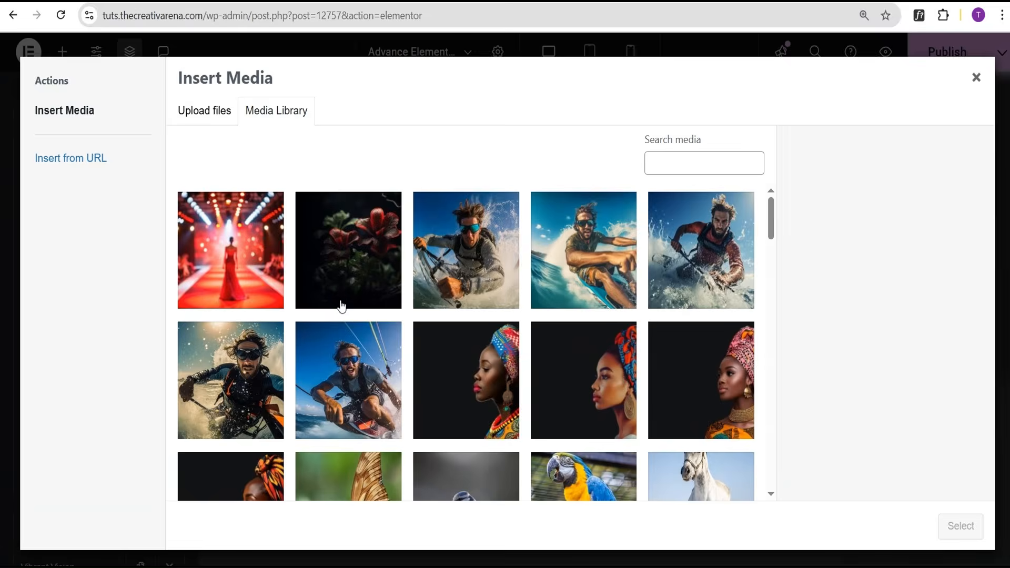
click(597, 397)
click(961, 526)
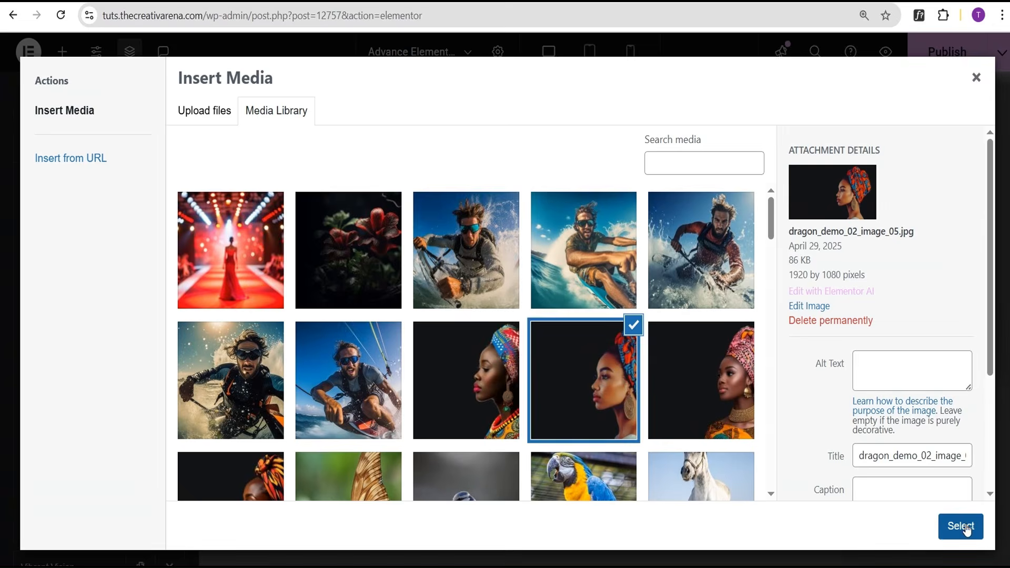
scroll(75, 316, down, 5)
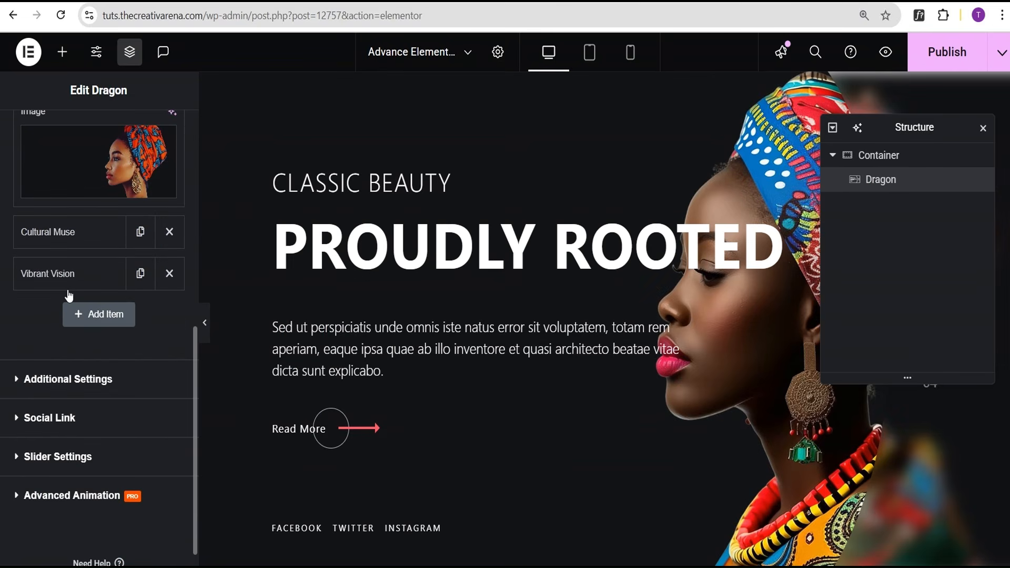
Give the Cultural Muse slide a headwrap portrait from the Media Library.
click(61, 375)
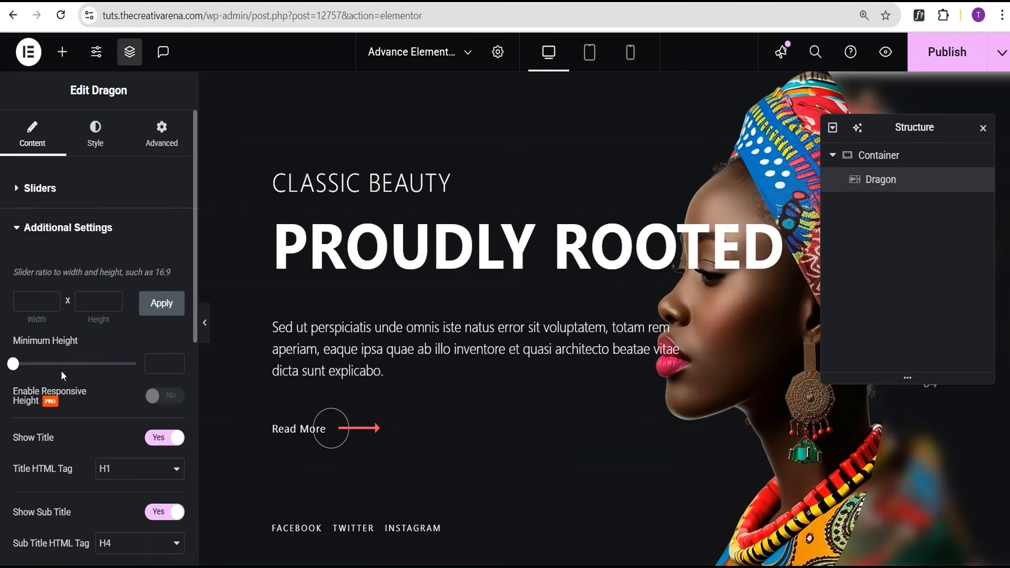
click(36, 199)
click(77, 338)
scroll(77, 339, down, 3)
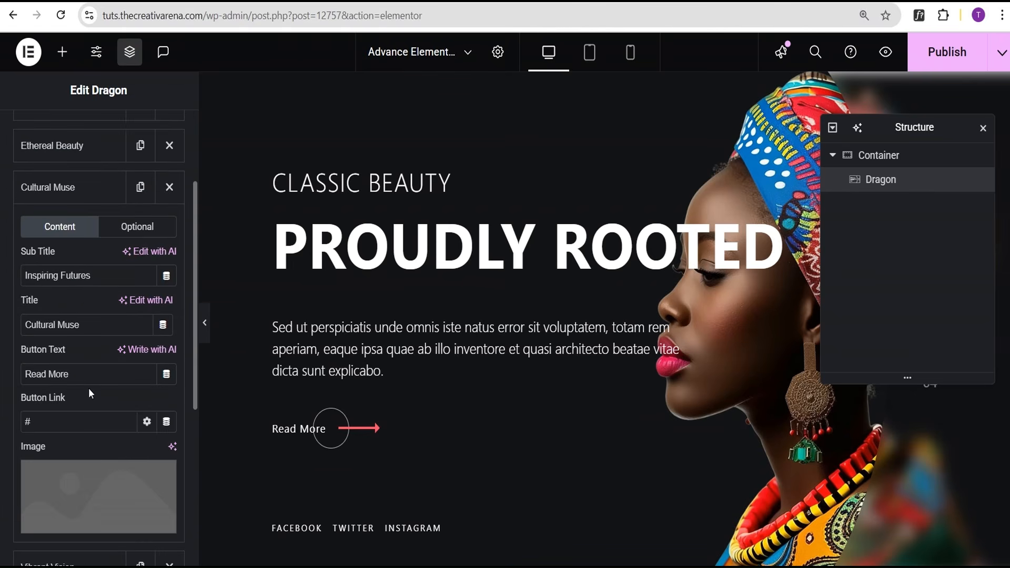
click(87, 484)
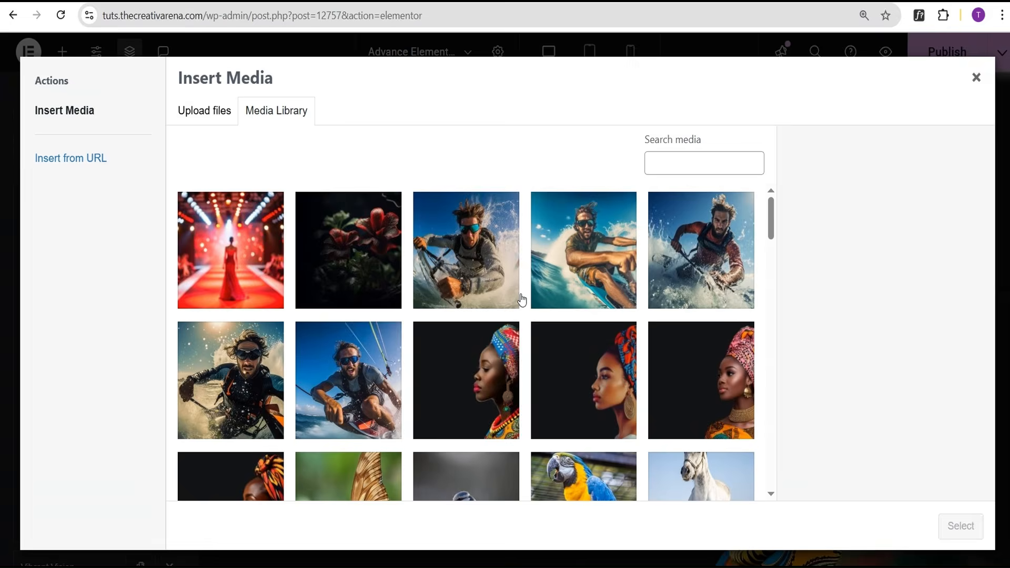
click(703, 374)
click(961, 526)
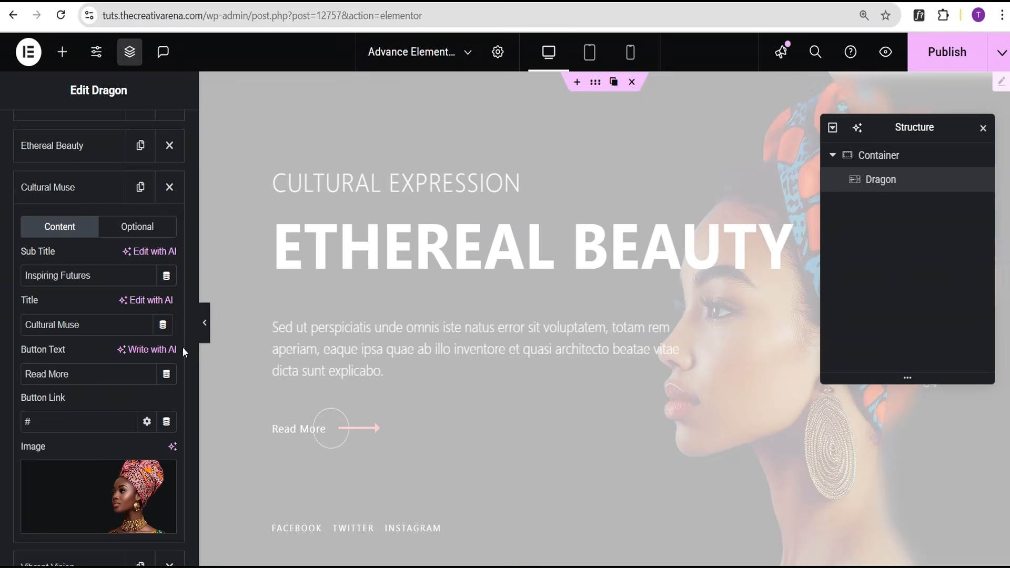
scroll(96, 333, down, 5)
Give the Vibrant Vision slide the profile portrait with headwrap and earrings.
click(72, 350)
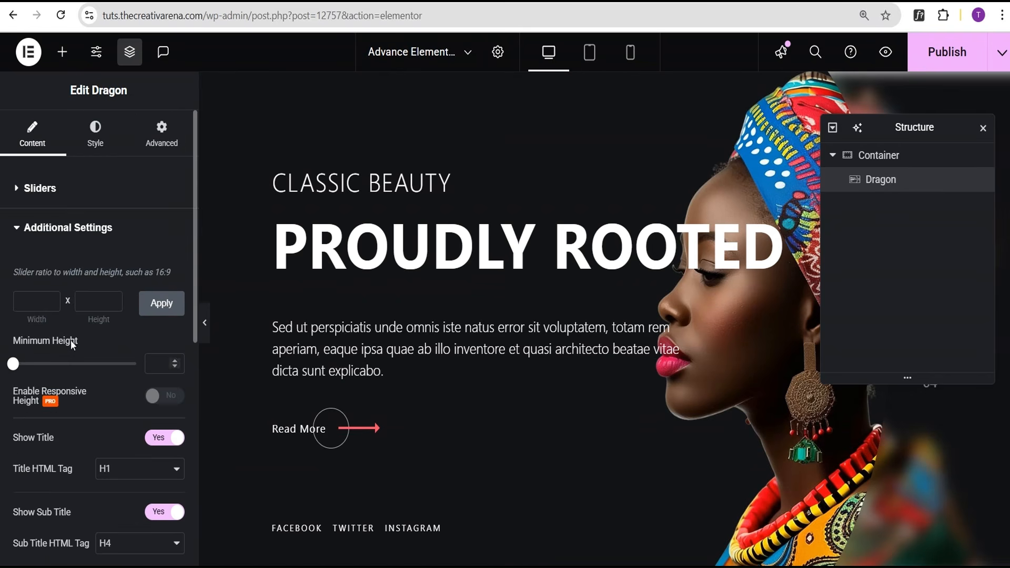
click(52, 190)
click(51, 375)
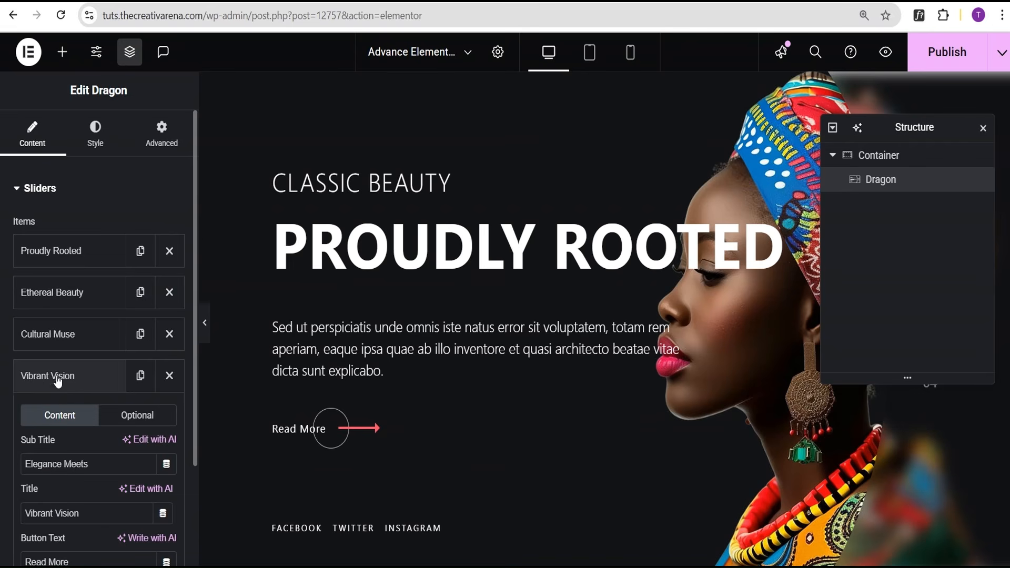
scroll(66, 413, down, 4)
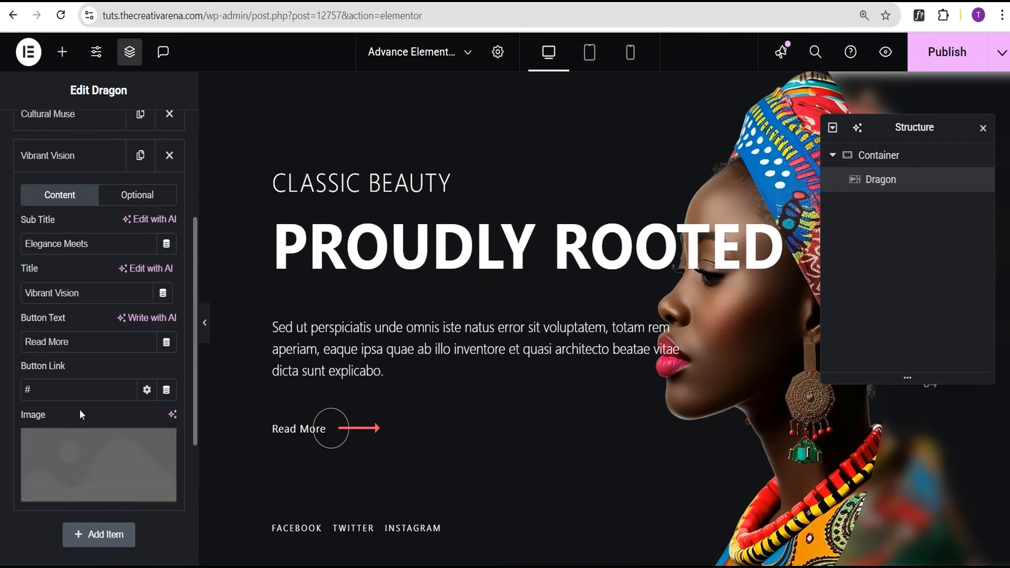
click(61, 460)
scroll(398, 381, down, 2)
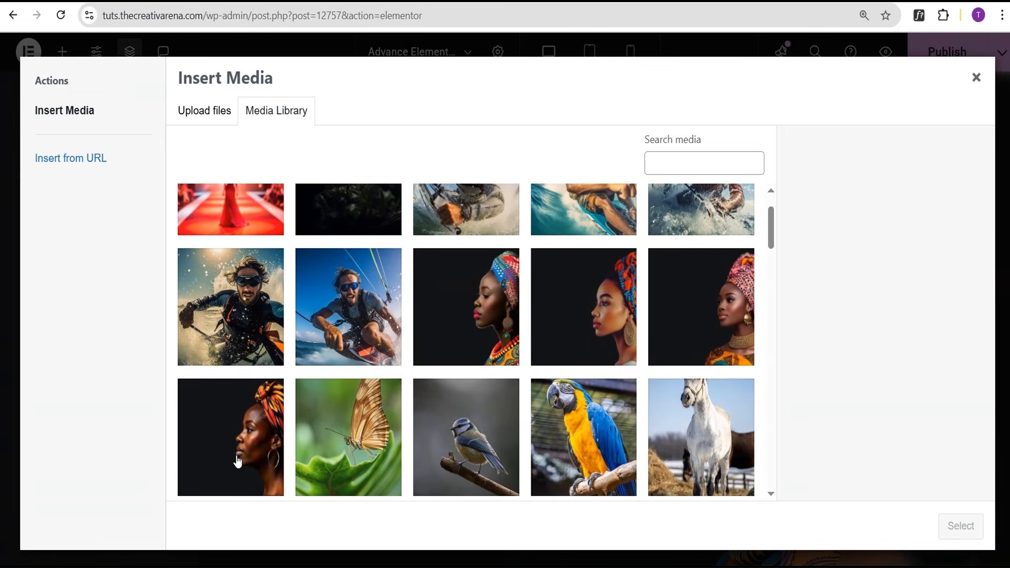
click(230, 437)
click(946, 530)
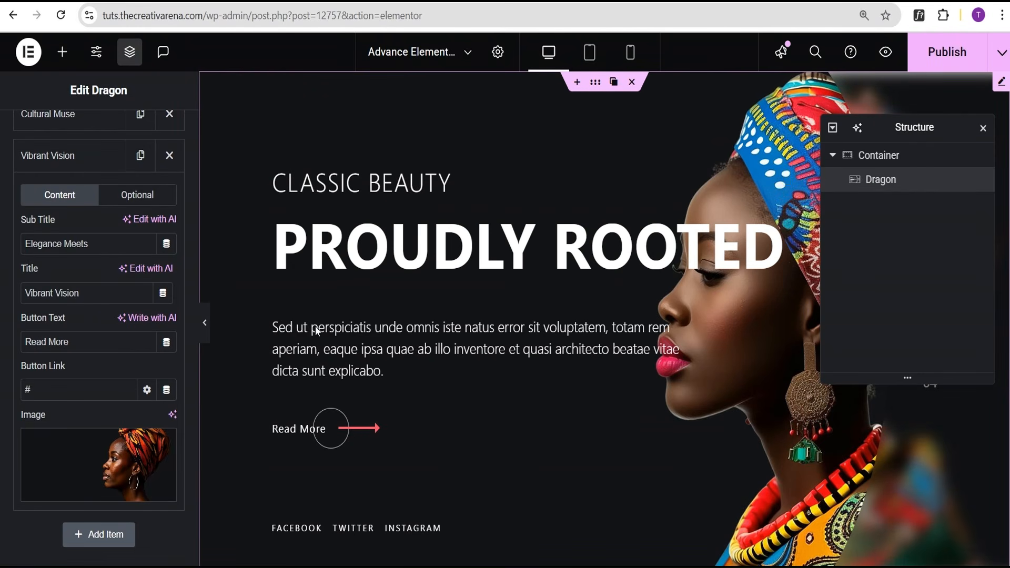
click(204, 322)
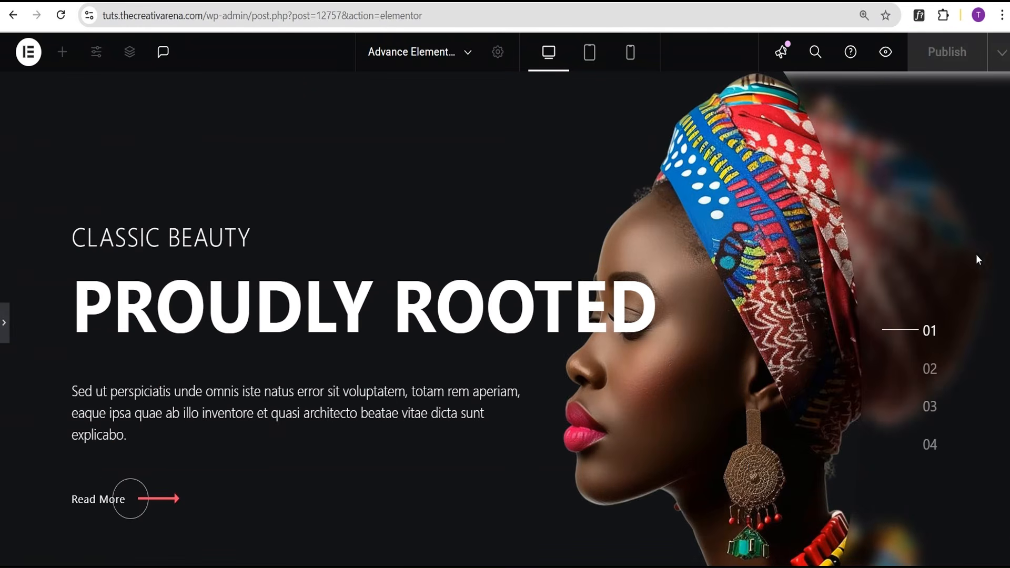
scroll(541, 319, down, 2)
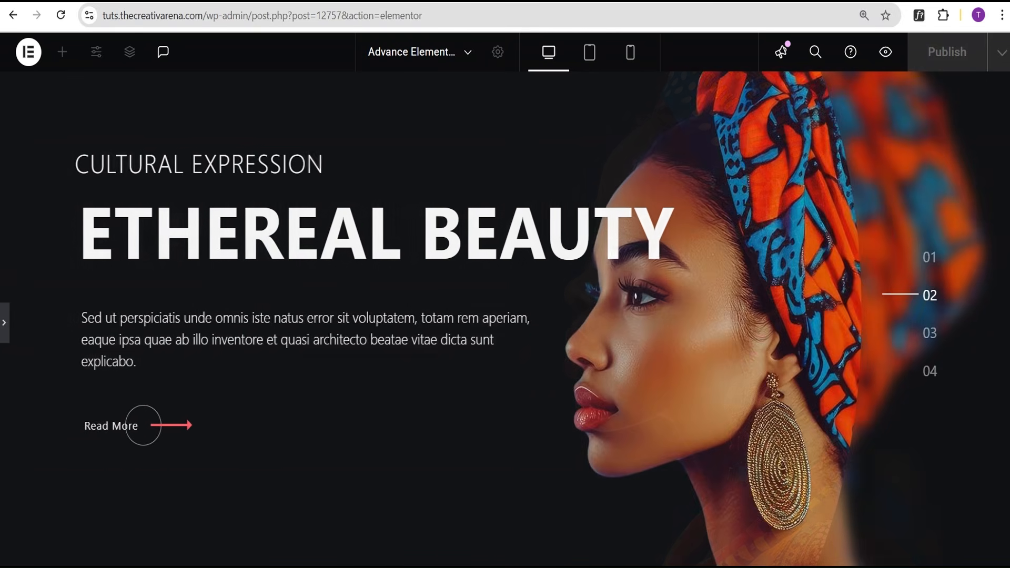
scroll(505, 319, up, 2)
scroll(155, 308, down, 2)
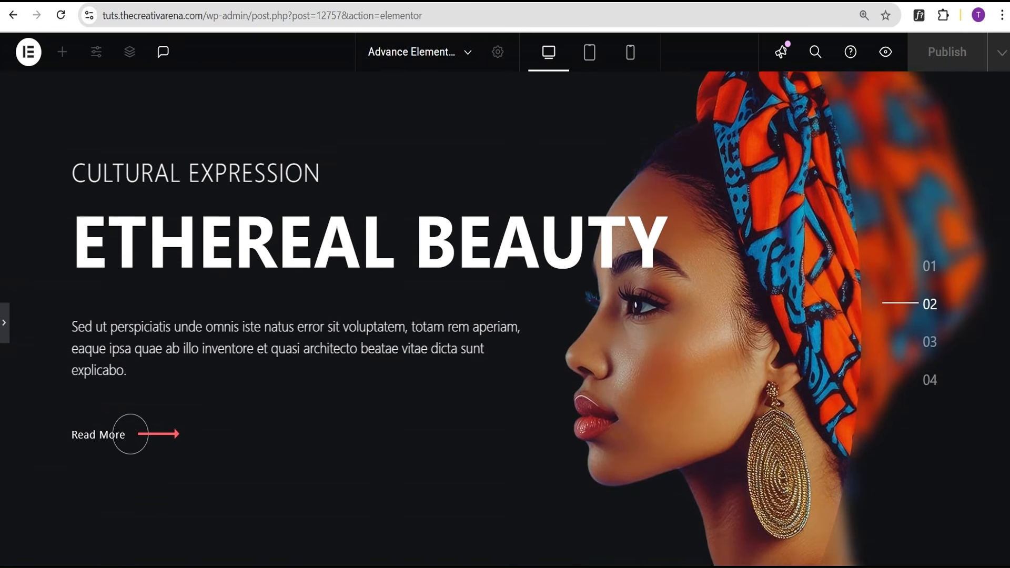
scroll(155, 307, up, 2)
click(6, 331)
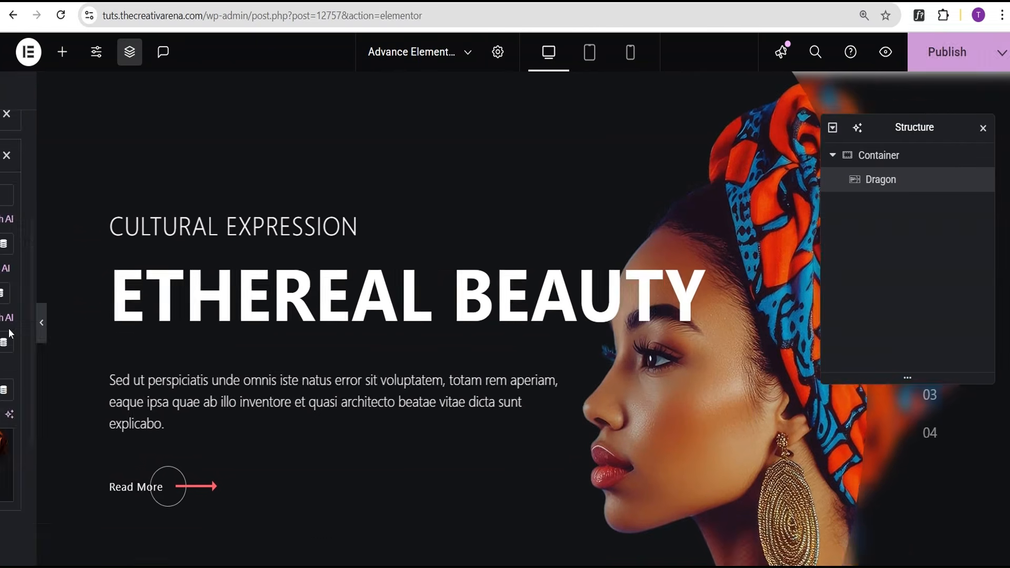
scroll(97, 375, up, 4)
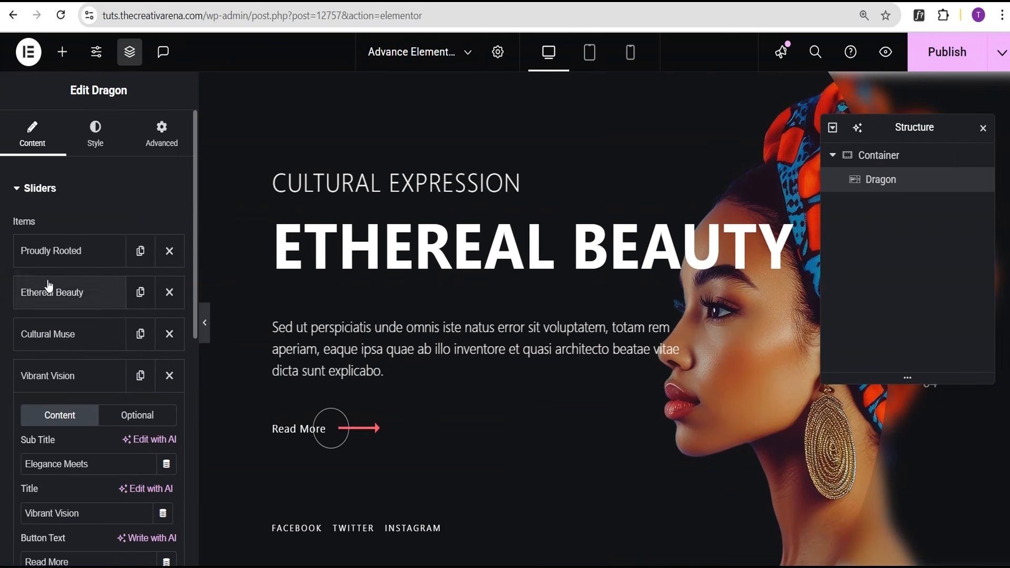
click(17, 188)
Leave Show Title, Sub Title, Text, Button, Social Link and Pagination at Yes in Additional Settings.
click(61, 229)
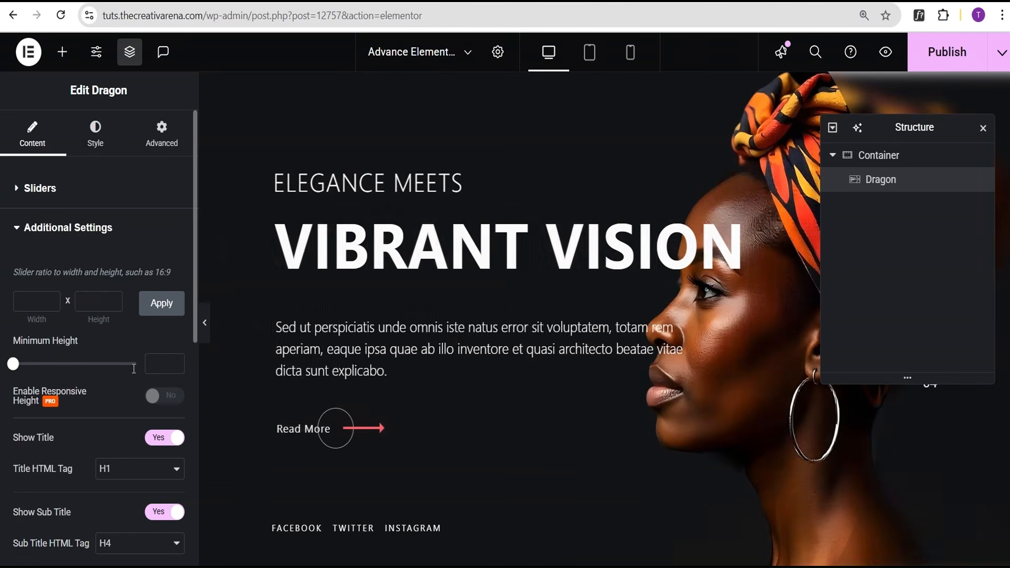
scroll(72, 438, down, 1)
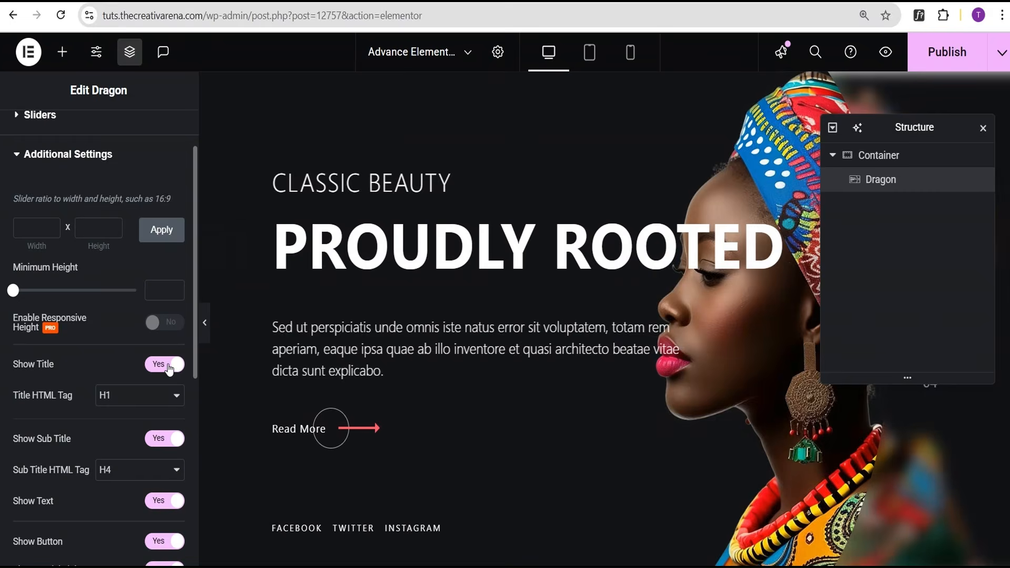
click(167, 368)
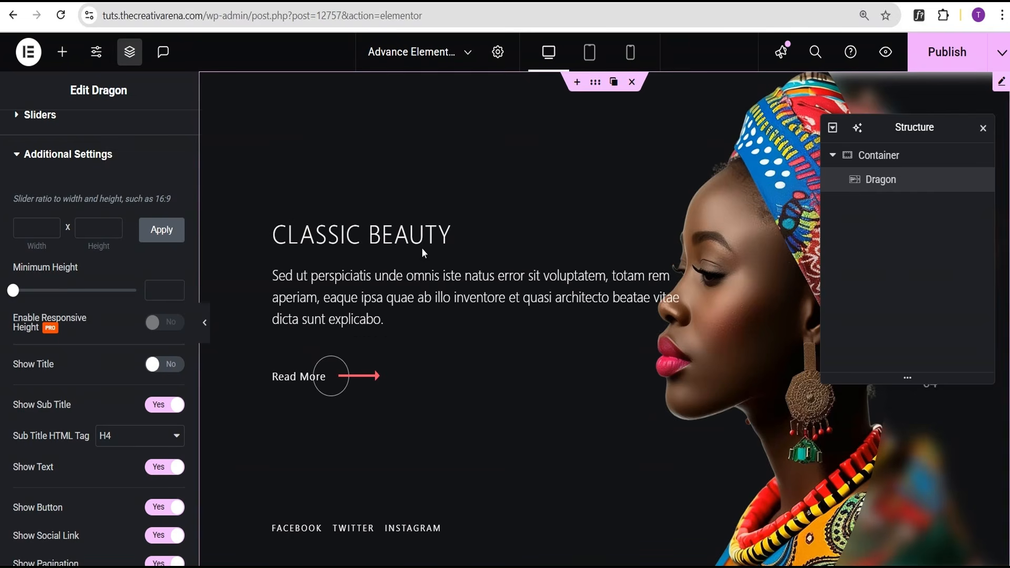
click(174, 370)
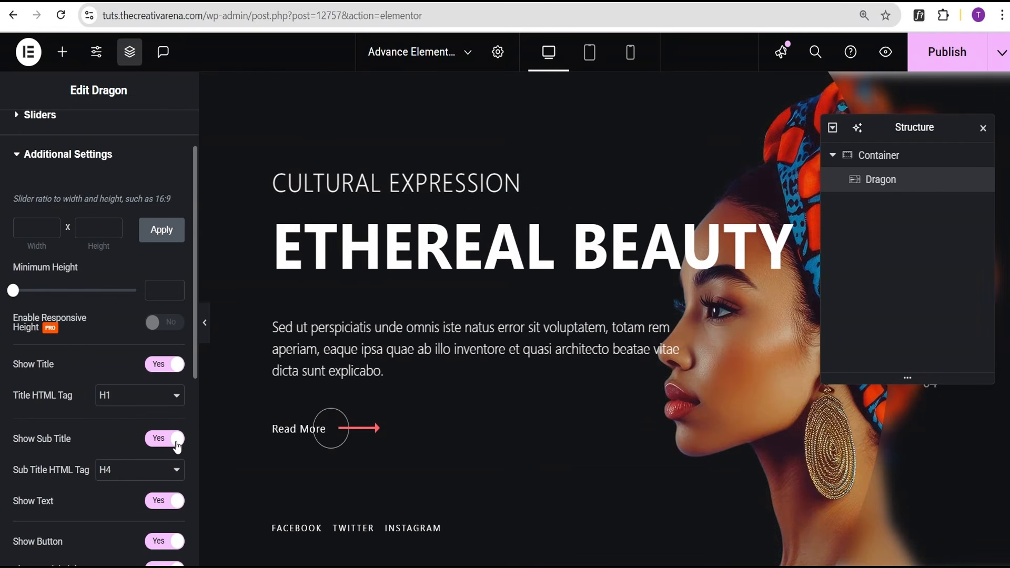
scroll(161, 445, down, 1)
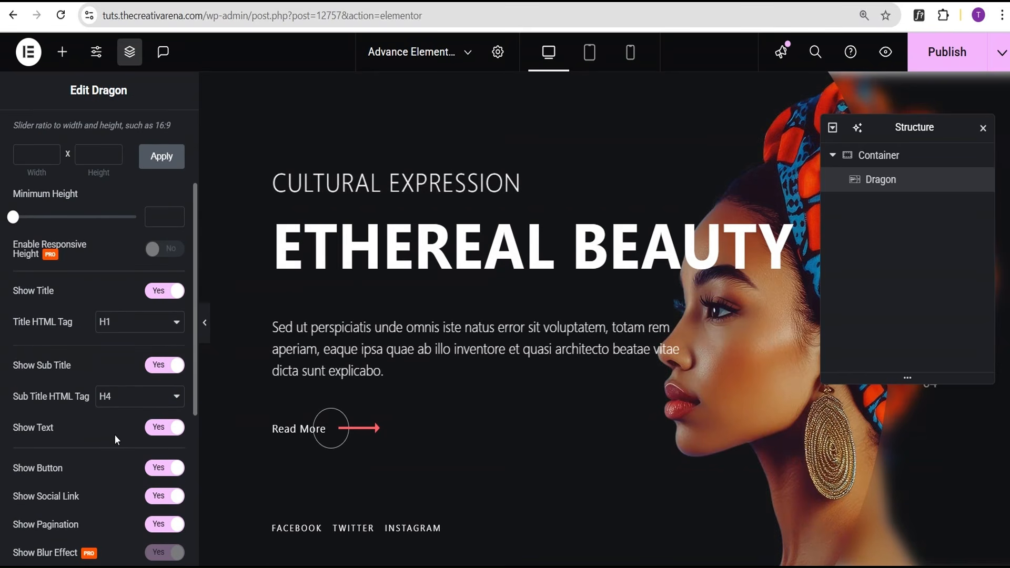
scroll(127, 441, down, 1)
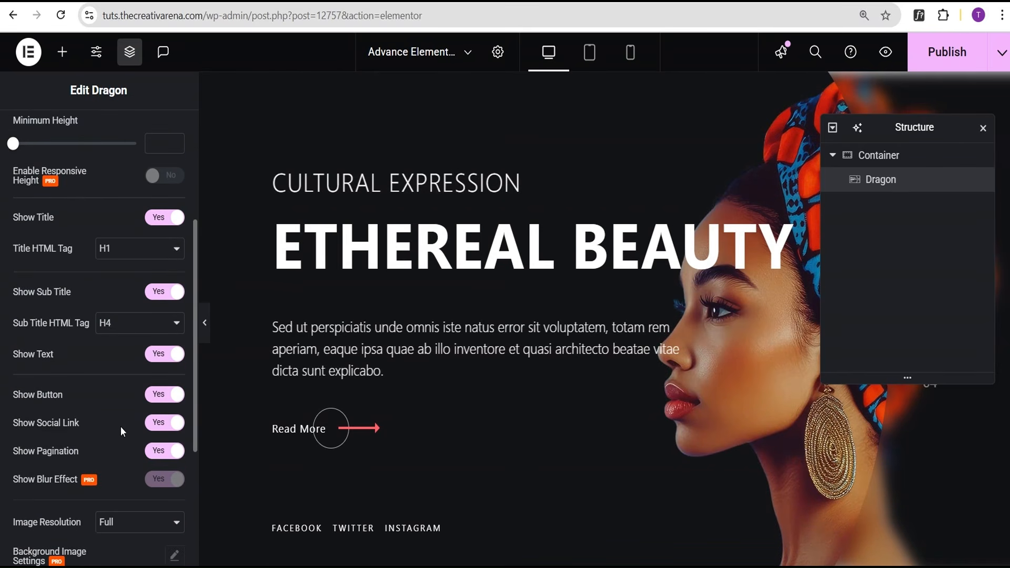
scroll(119, 409, down, 3)
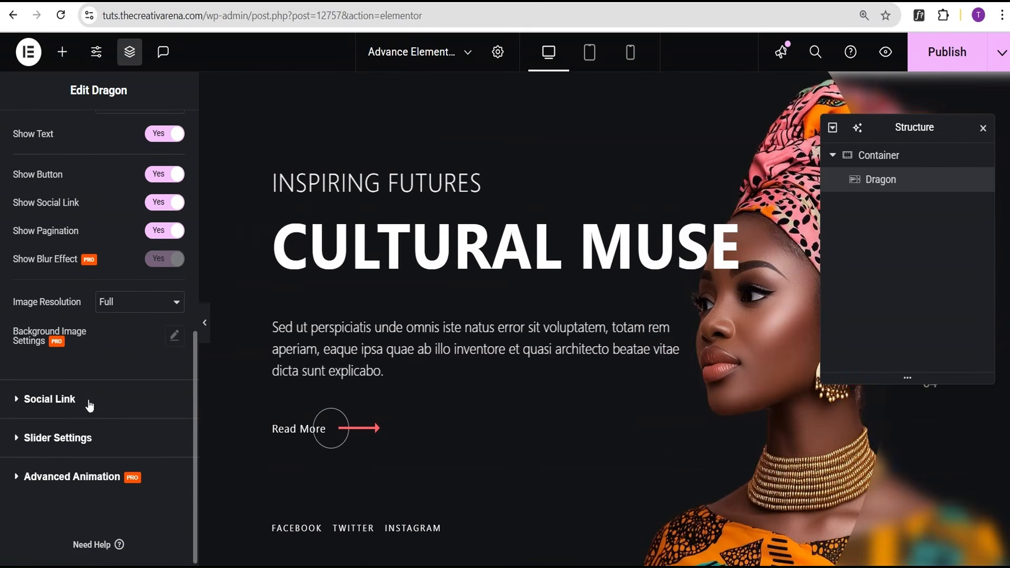
click(90, 405)
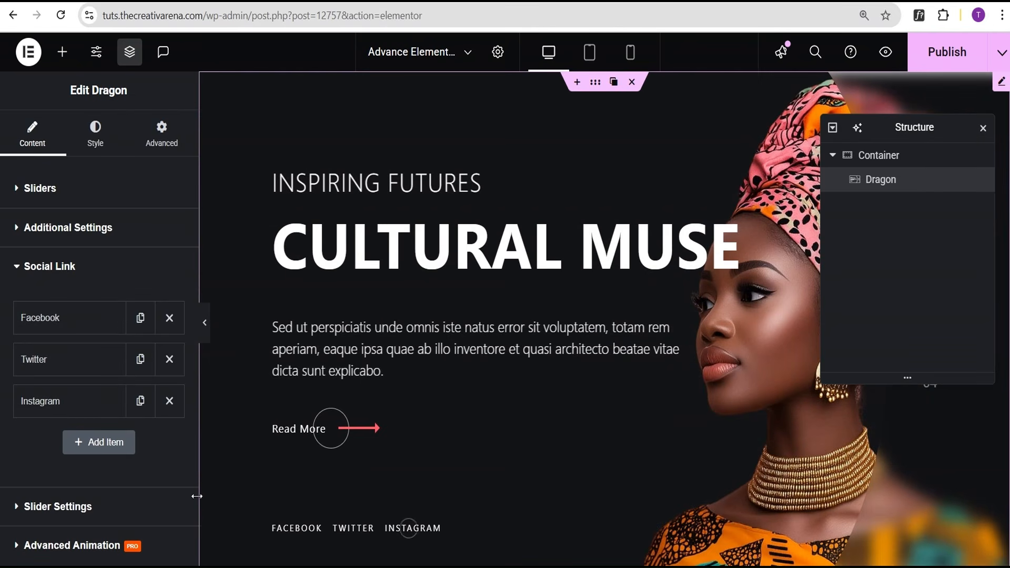
Review Slider Settings: Autoplay every 7000 ms, Loop on, Pause on Hover off.
scroll(85, 463, down, 2)
click(75, 433)
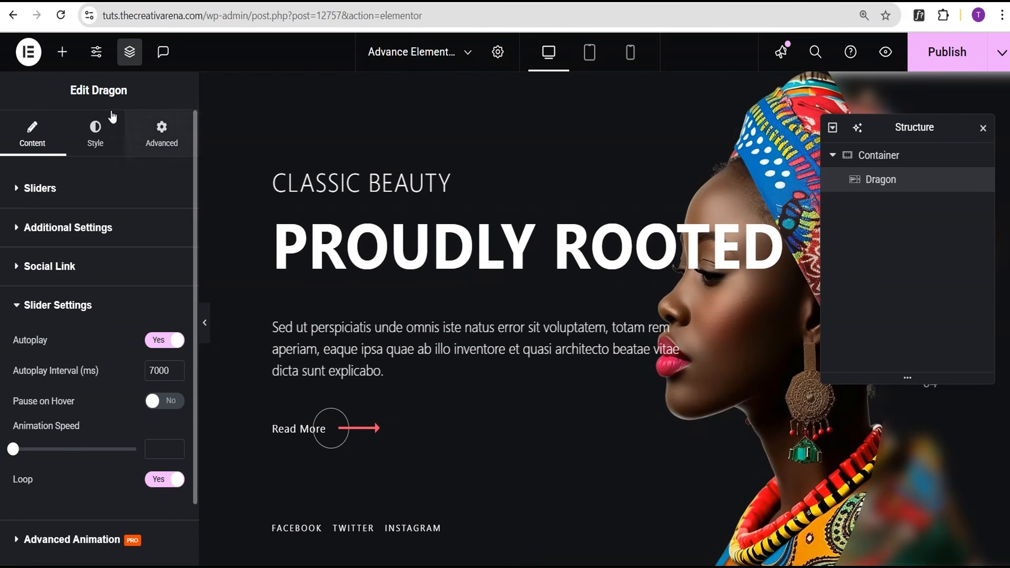
click(97, 146)
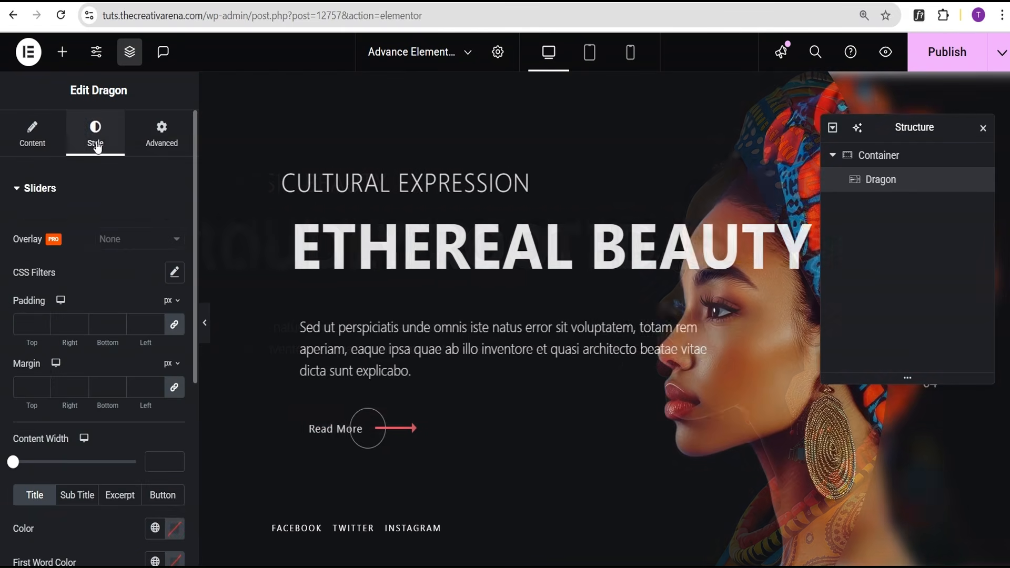
Scroll down the Style tab to the Title colour options.
scroll(97, 286, down, 1)
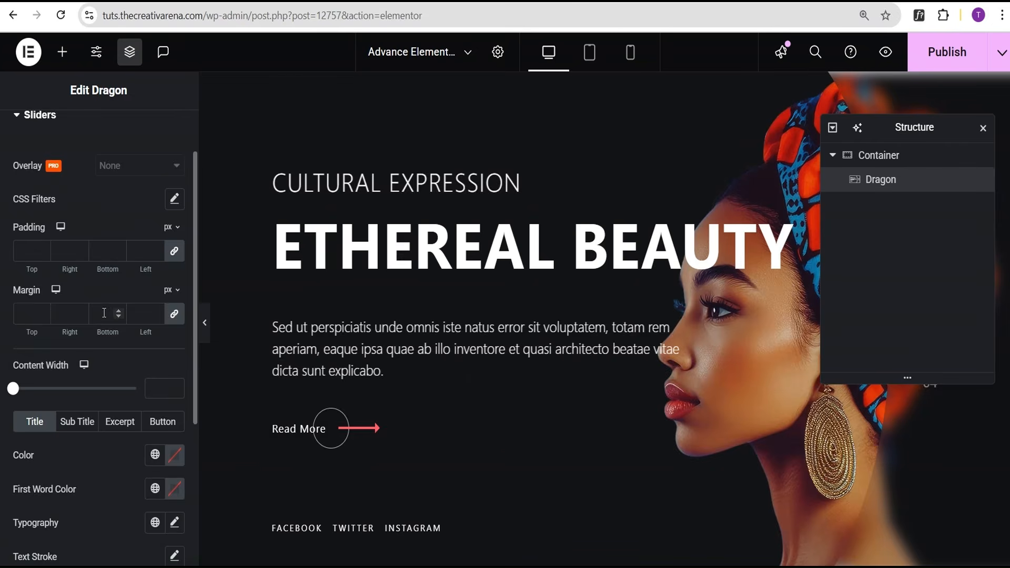
scroll(108, 314, down, 1)
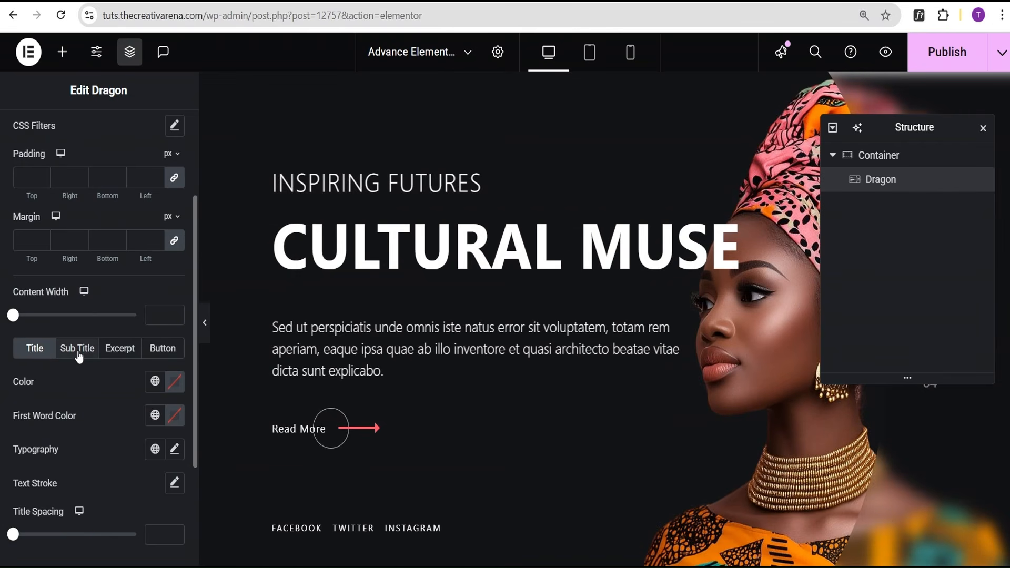
scroll(100, 336, down, 2)
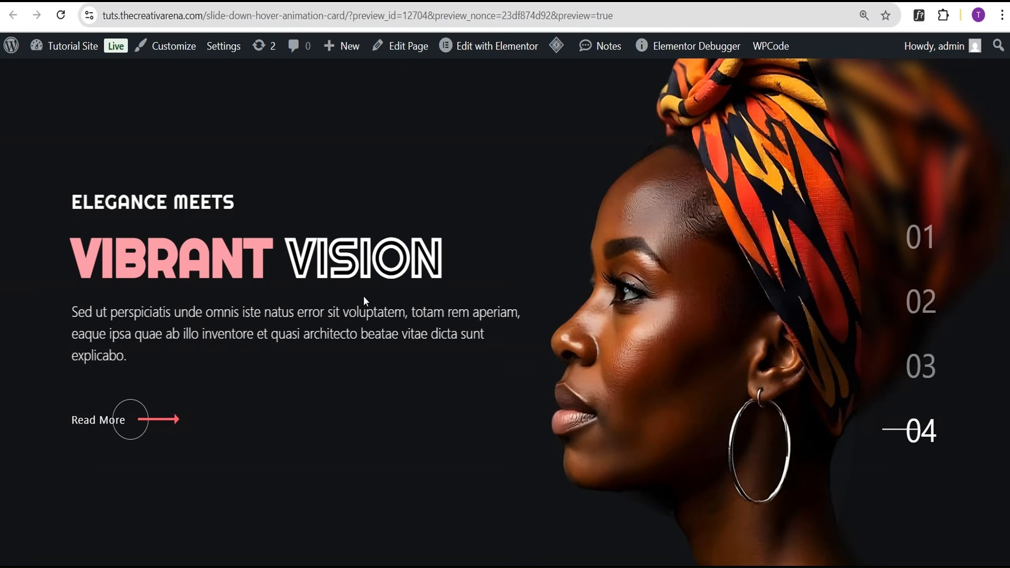
Inspect the pink VIBRANT word with WhatFont and copy its colour #f696a9.
click(918, 16)
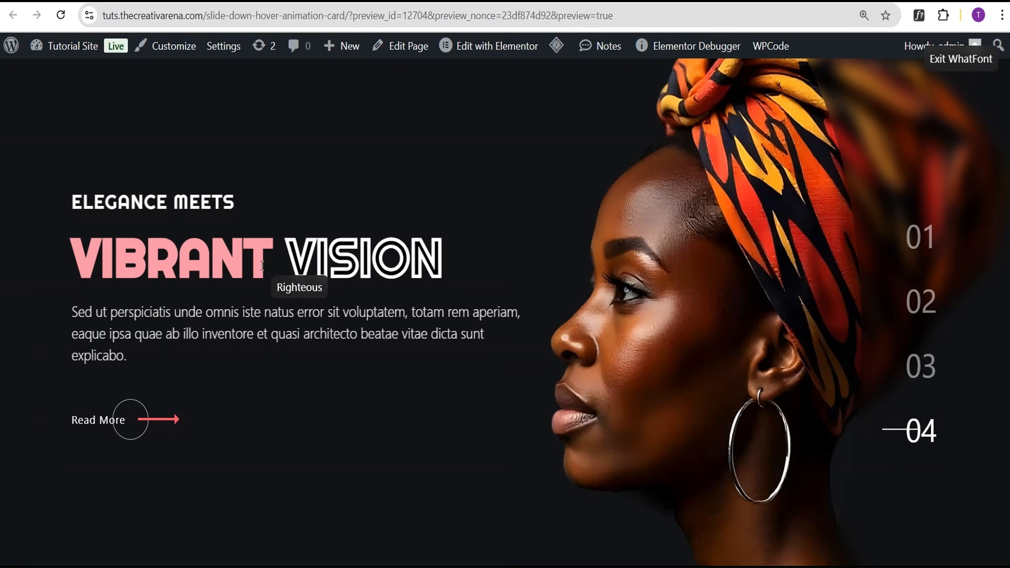
drag(268, 261, 72, 263)
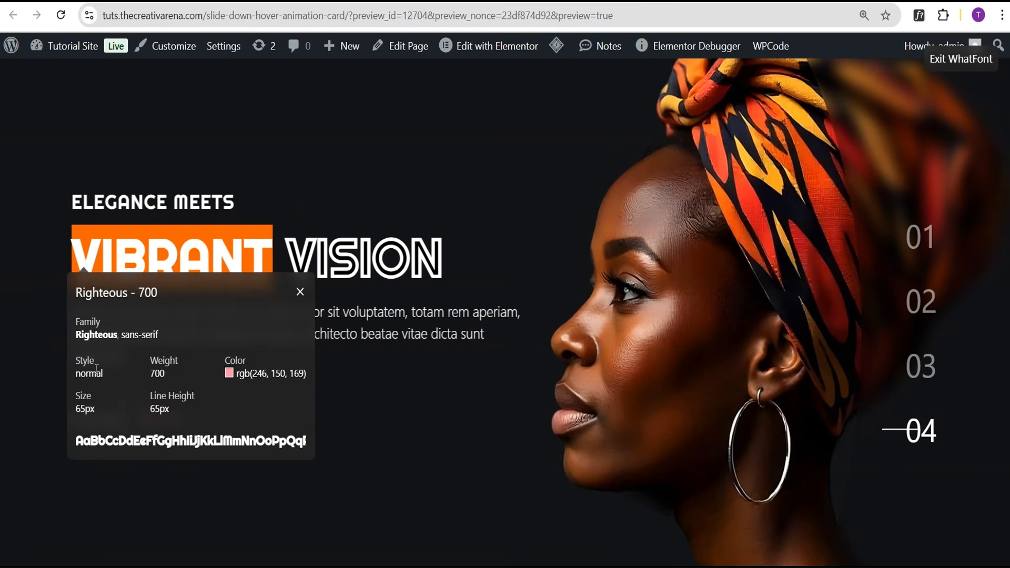
mouse_move(237, 374)
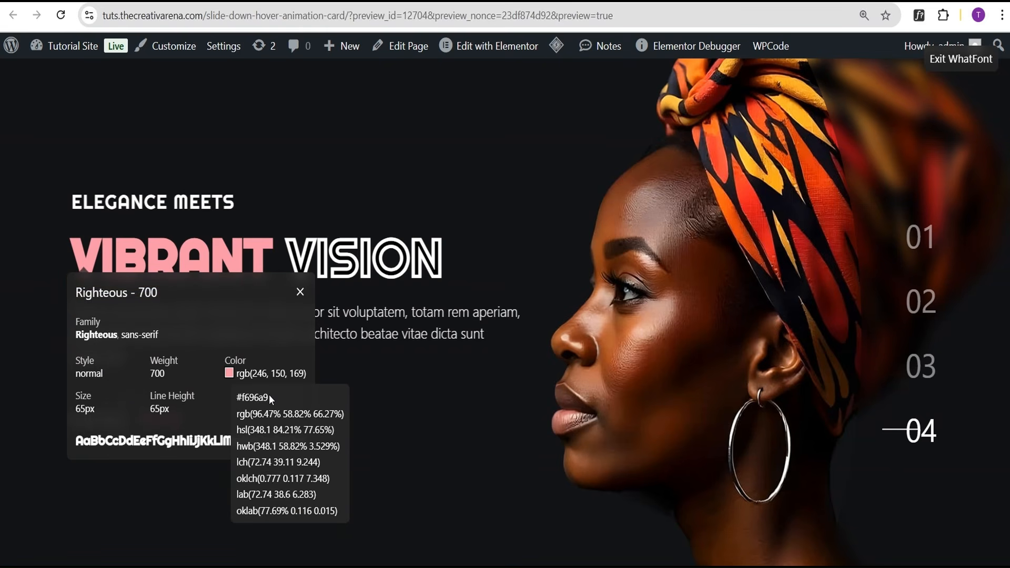
drag(269, 395, 236, 399)
key(ctrl+c)
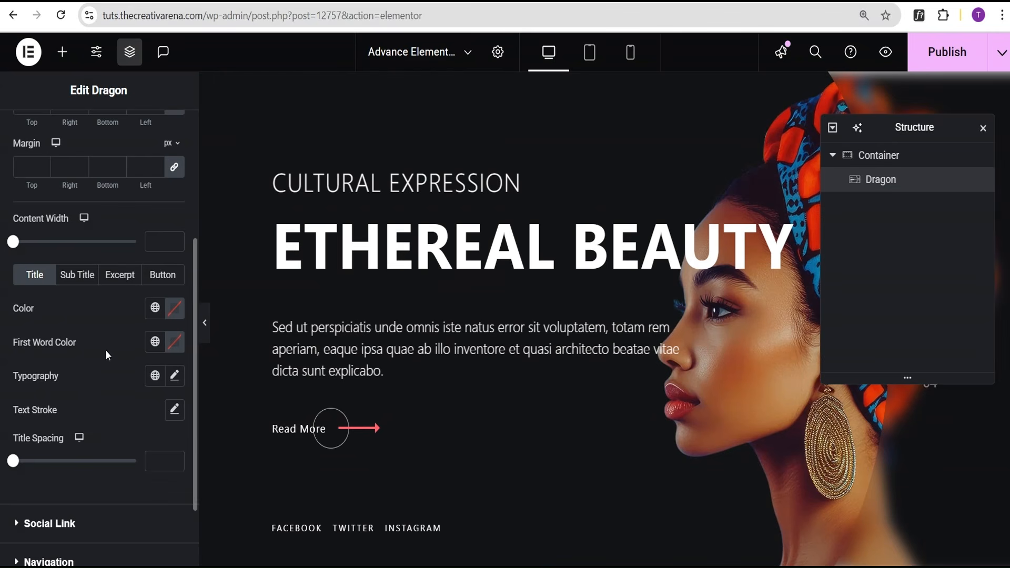
Paste #f696a9 as the title's First Word Color and preview the slider.
click(174, 342)
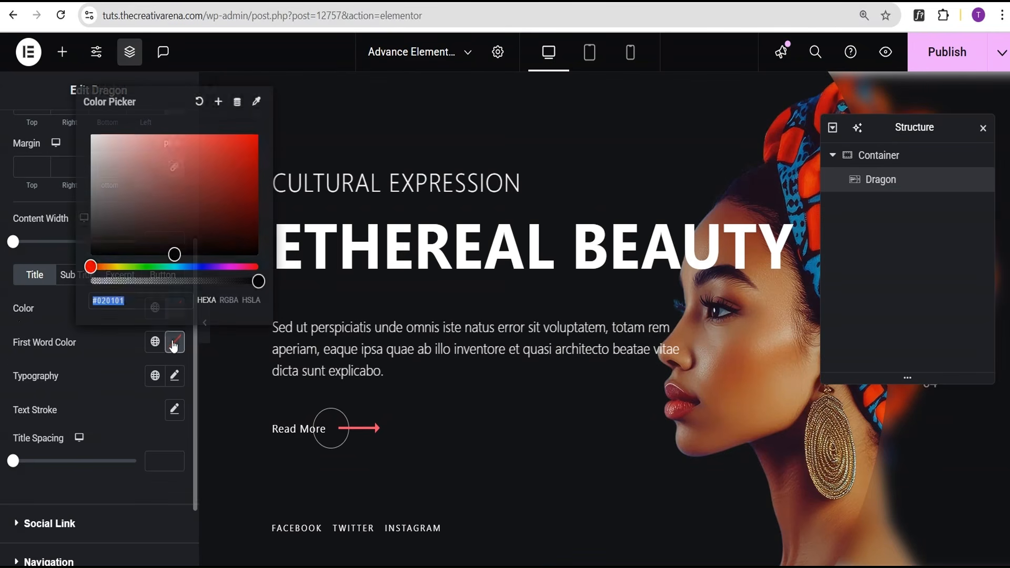
key(ctrl+v)
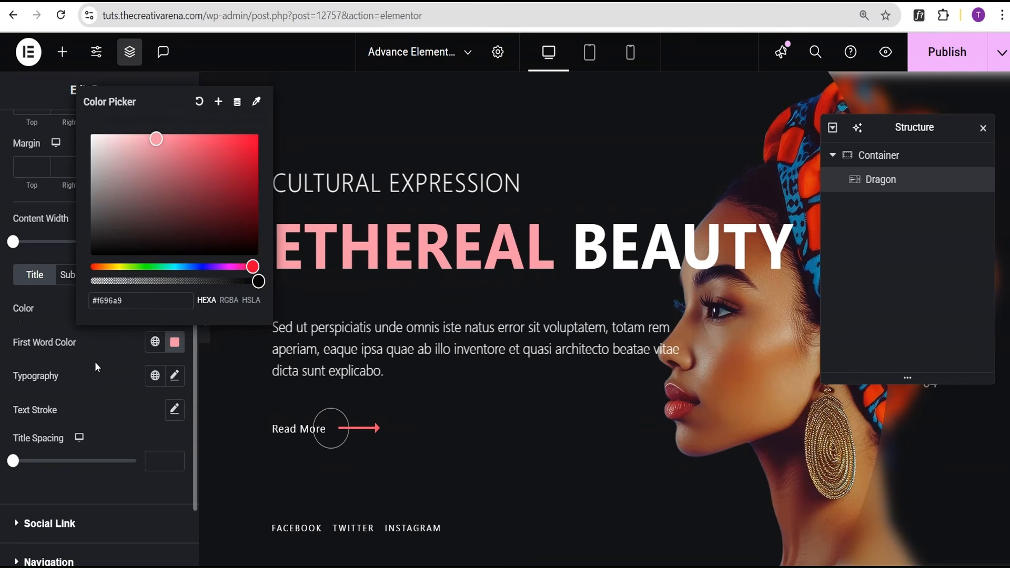
click(95, 361)
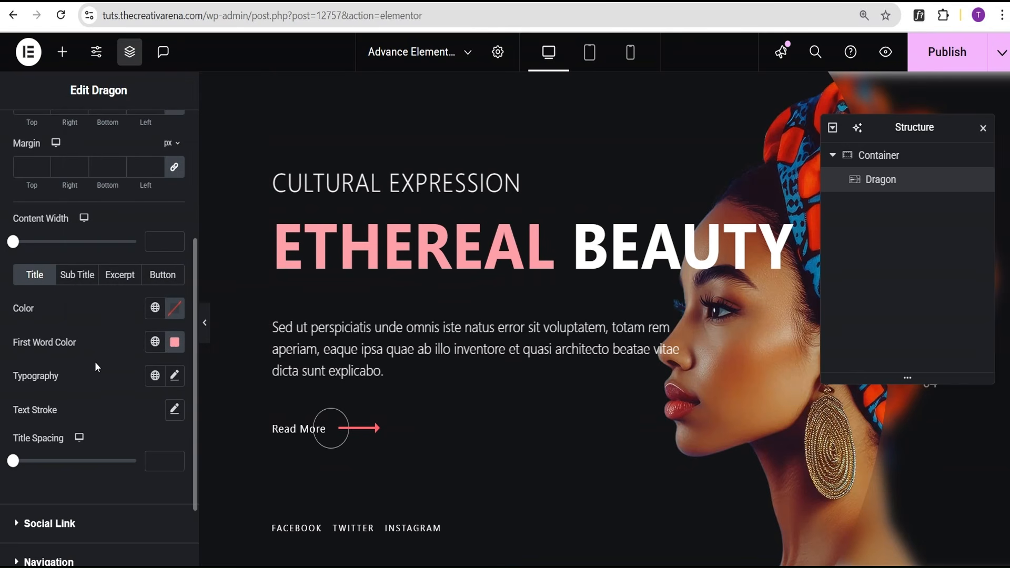
click(205, 323)
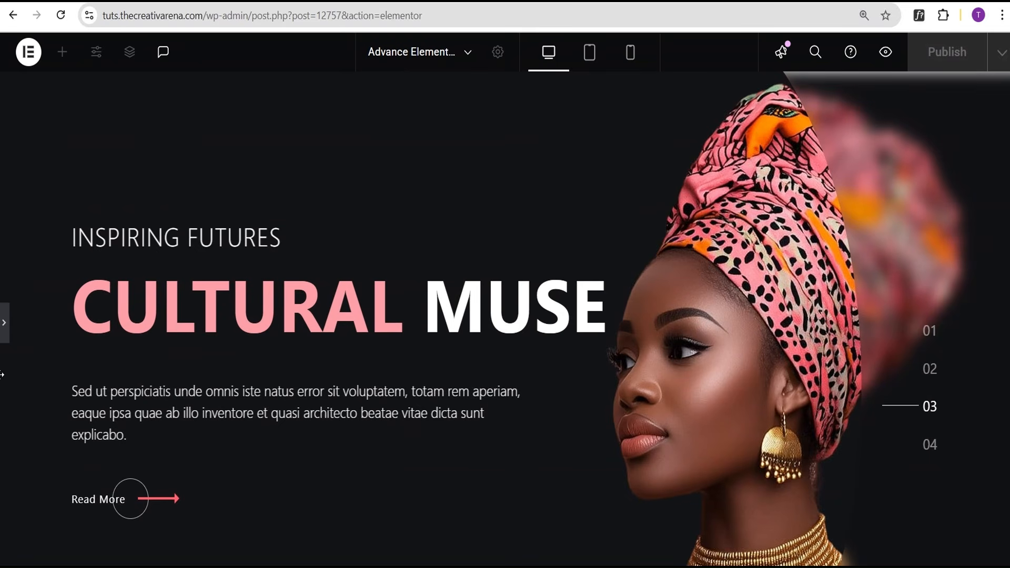
click(5, 326)
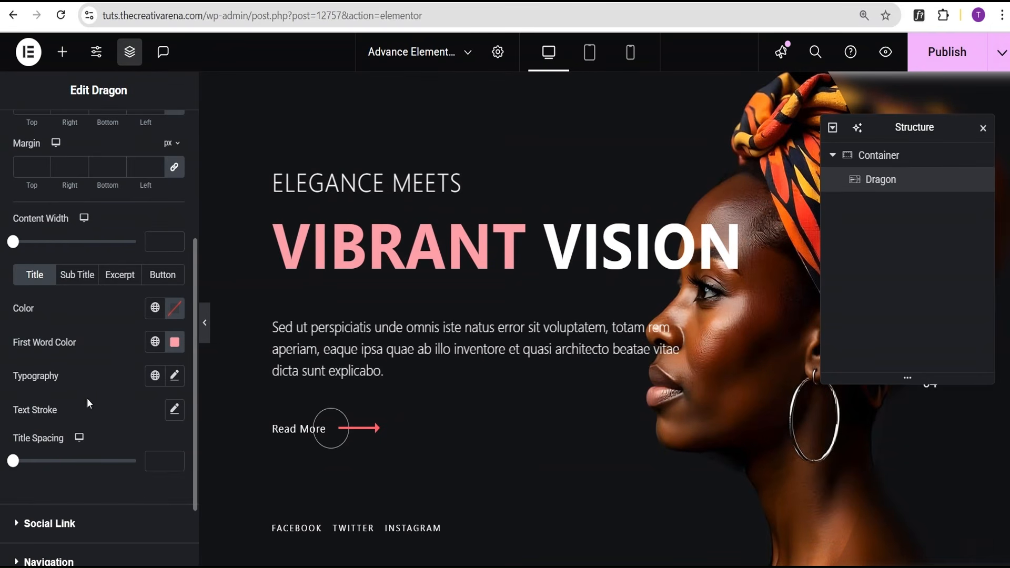
click(174, 410)
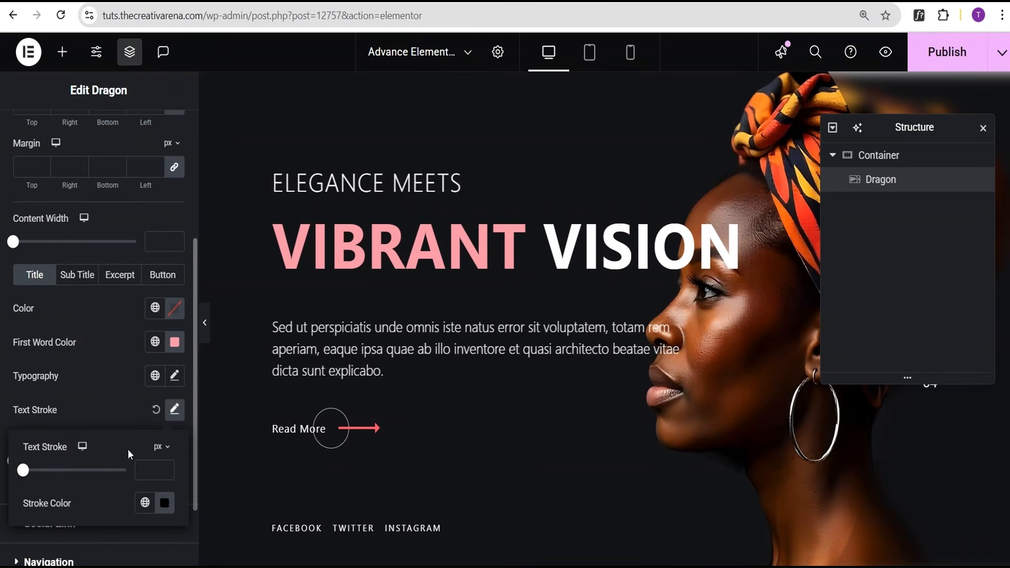
Set the title text stroke to 2 px width in white #FFFFFF.
scroll(93, 442, down, 2)
click(152, 401)
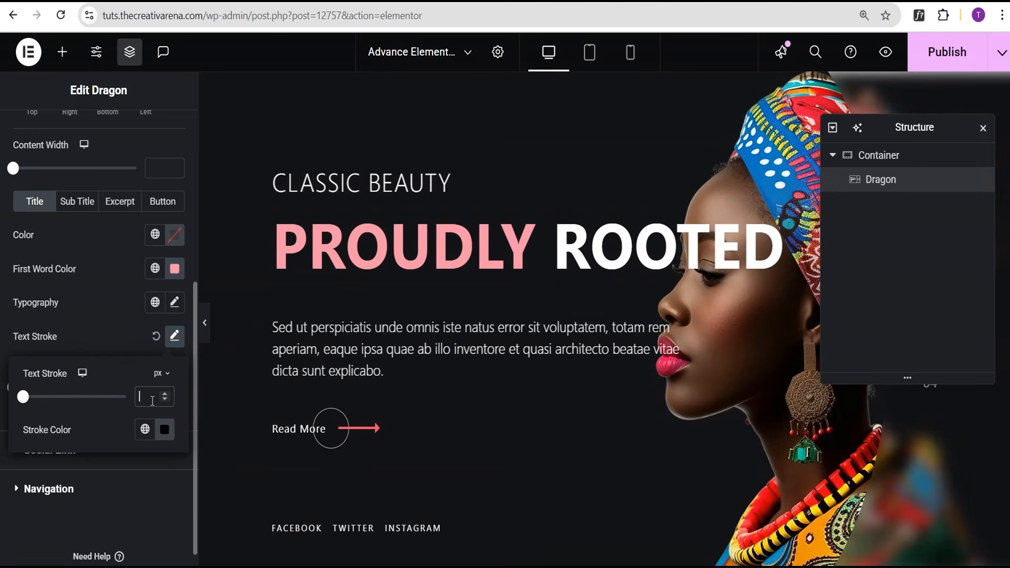
text(2)
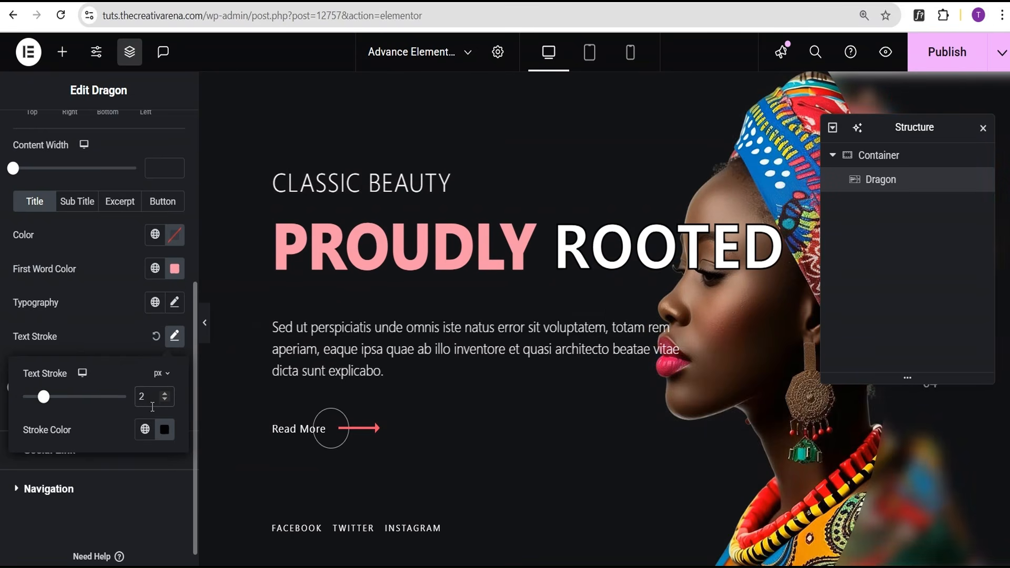
click(164, 430)
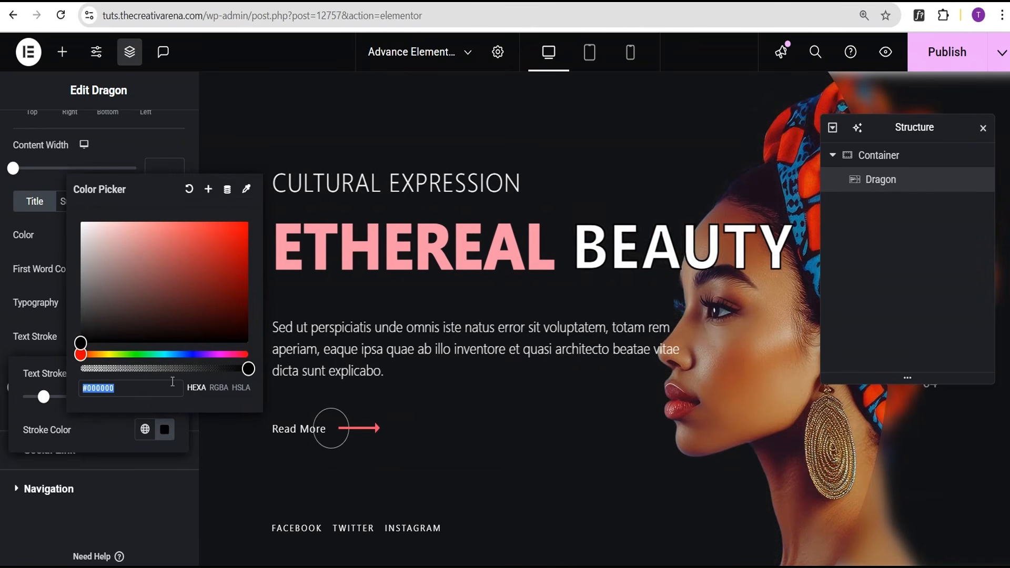
key(ctrl+v)
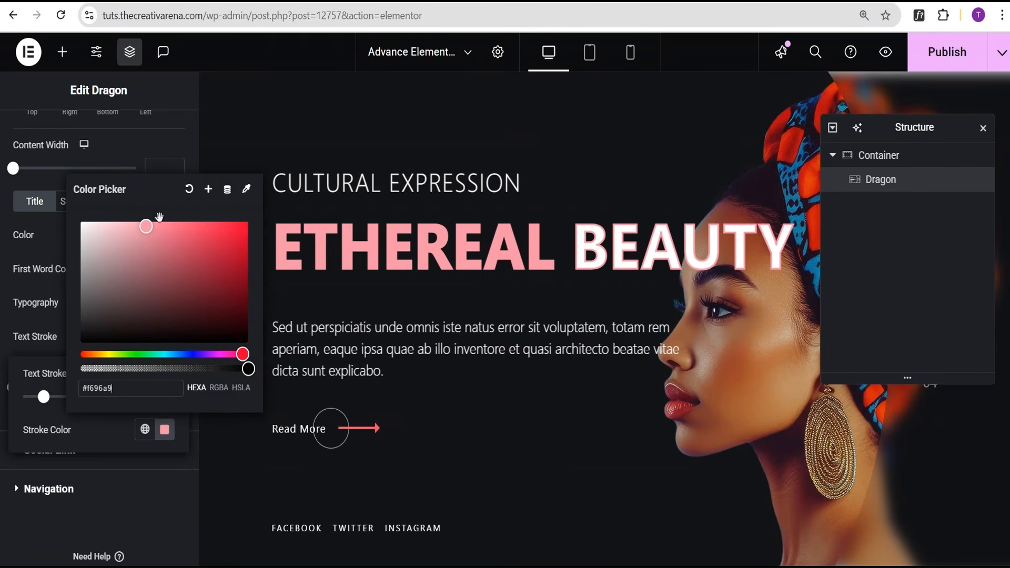
drag(145, 226, 65, 226)
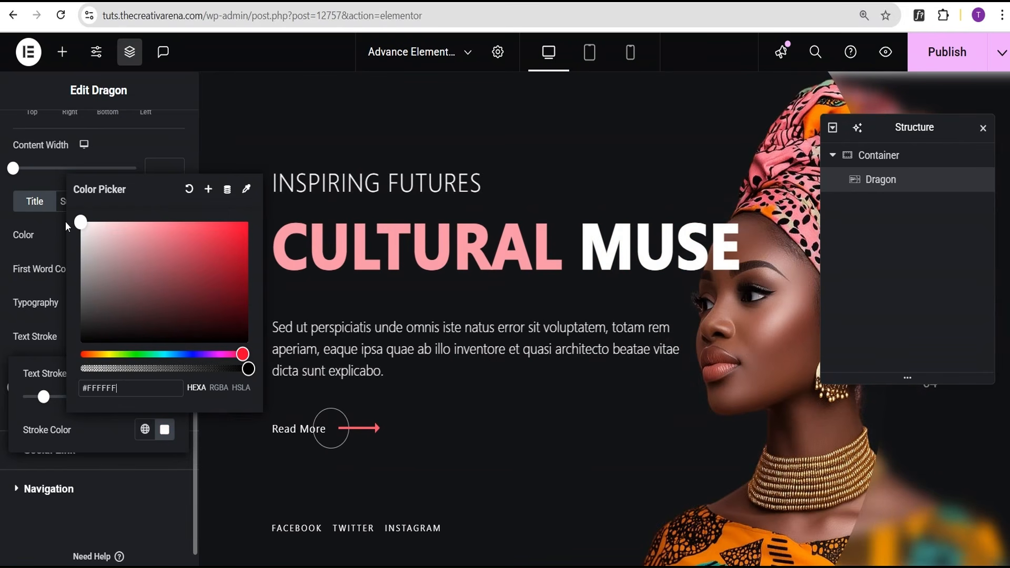
click(66, 223)
click(41, 310)
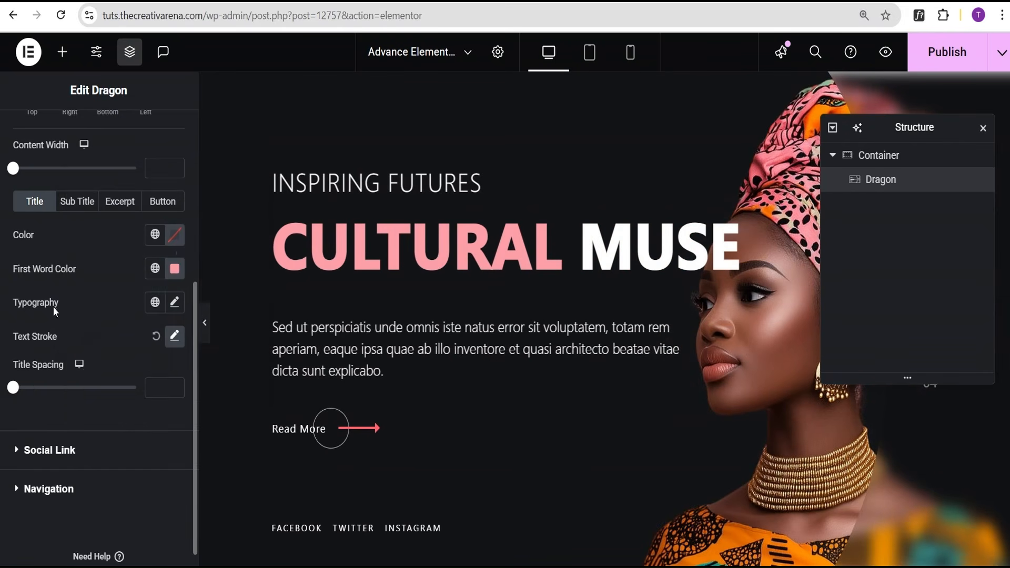
click(169, 237)
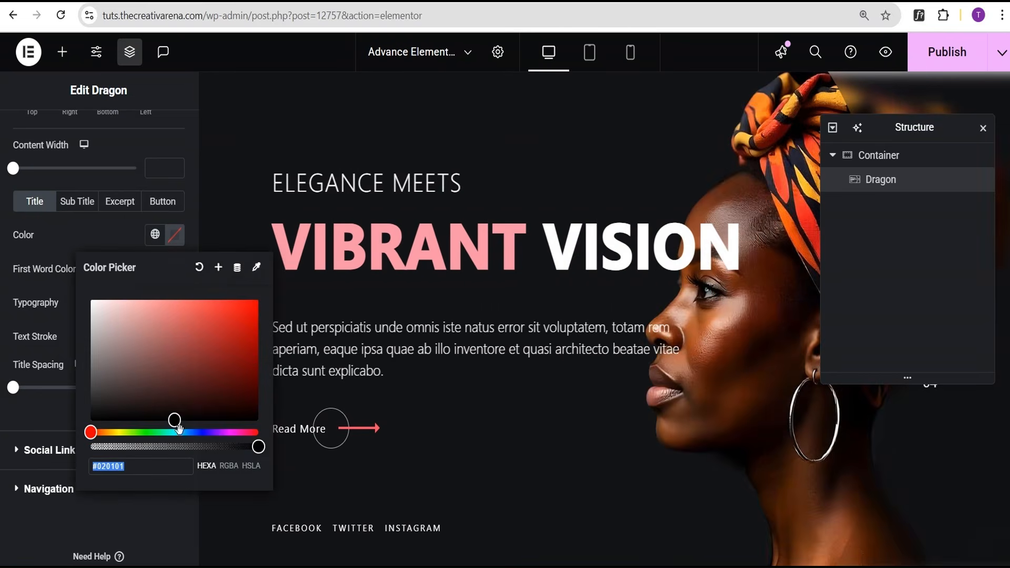
Set the title colour to black #000000 and adjust title spacing to 34.
text(#000000)
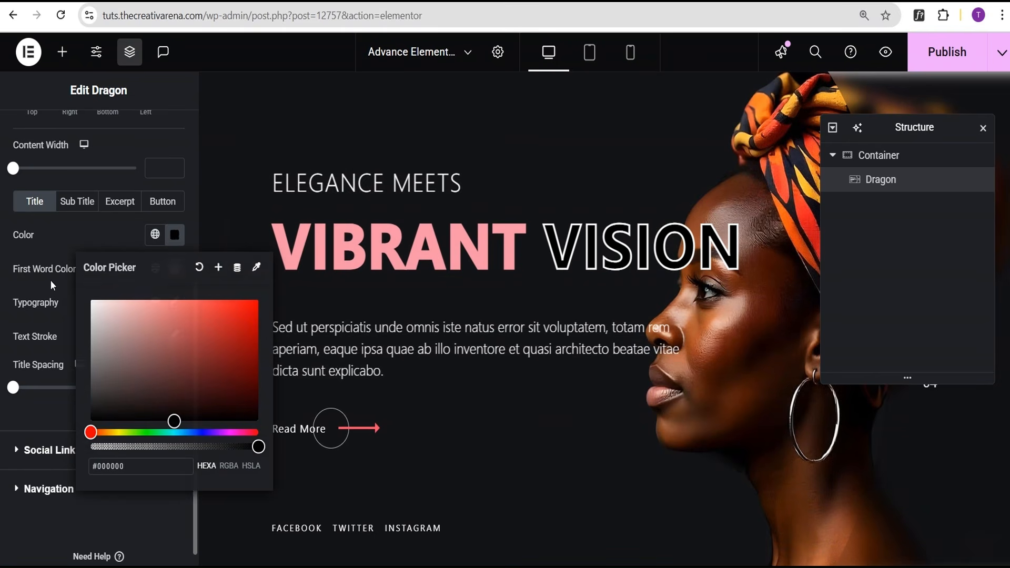
click(49, 280)
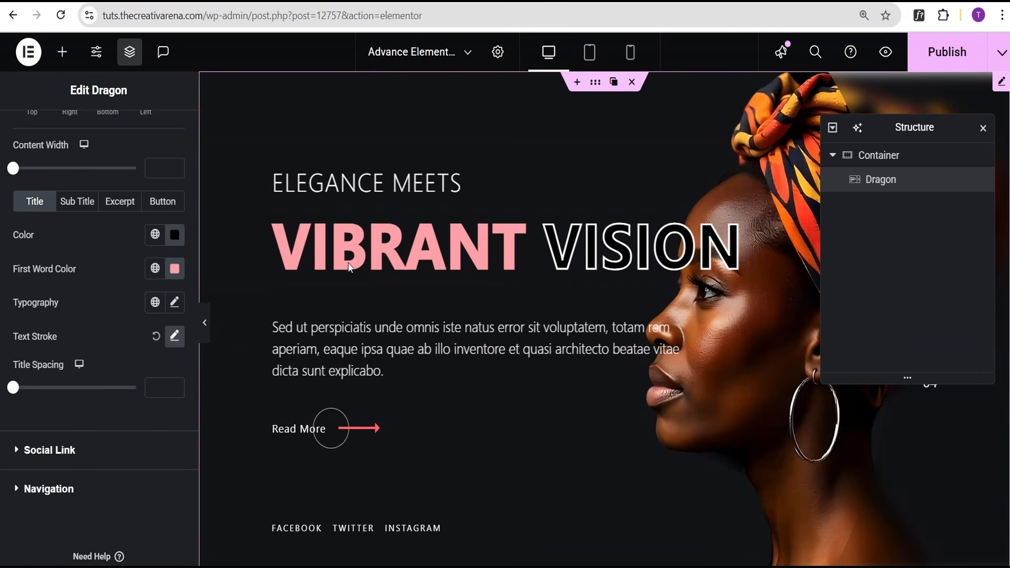
drag(12, 388, 61, 399)
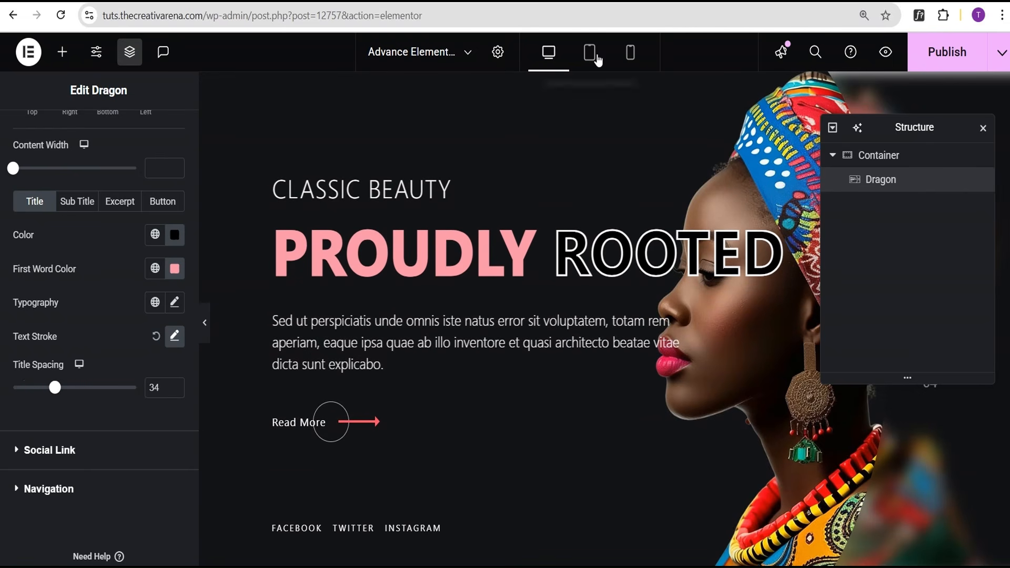
Look through the Excerpt and Button style options.
click(128, 203)
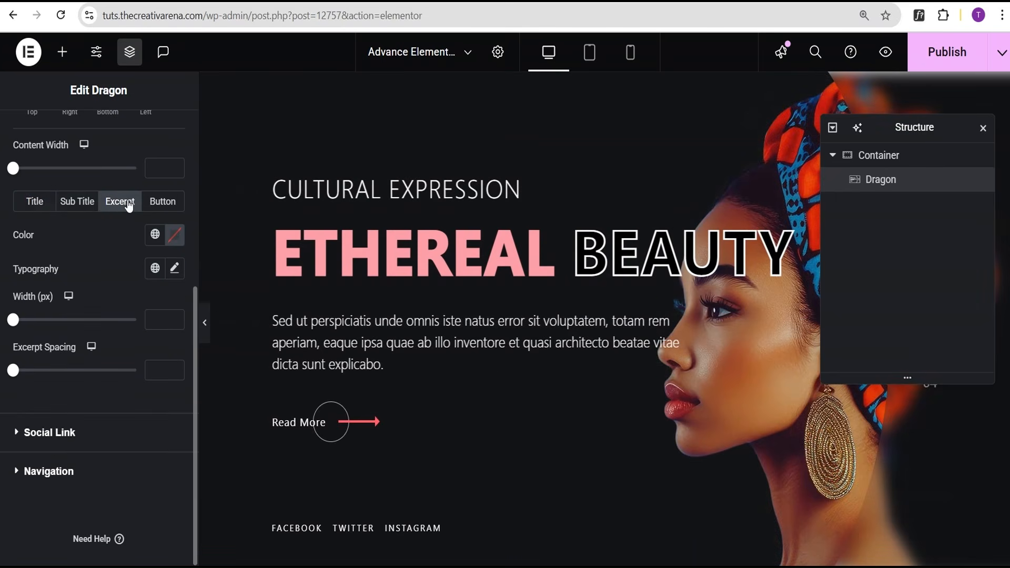
click(167, 204)
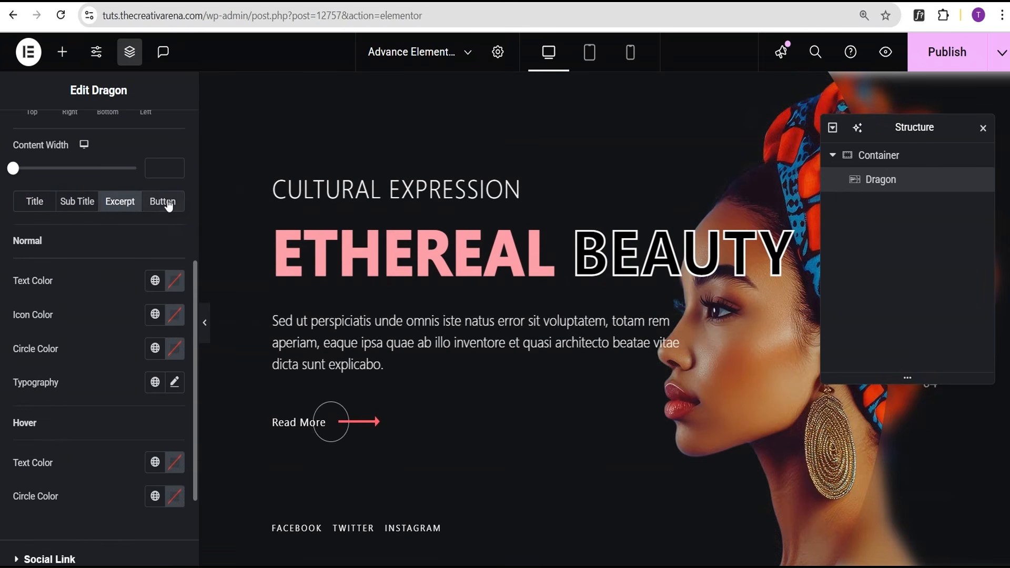
scroll(90, 356, down, 2)
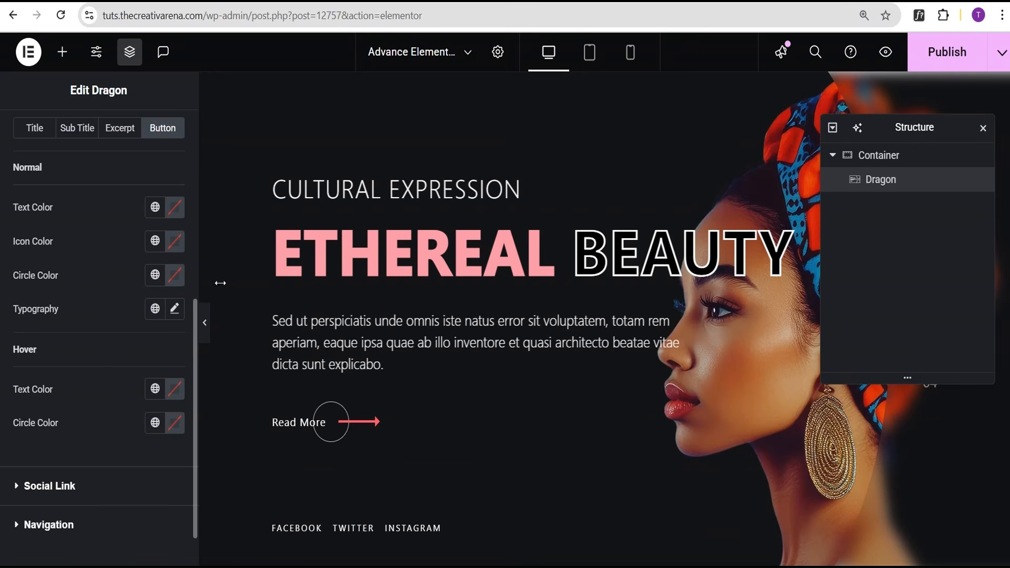
Preview the slider in Tablet then Mobile view, closing the Structure panel, before returning to Desktop.
click(596, 54)
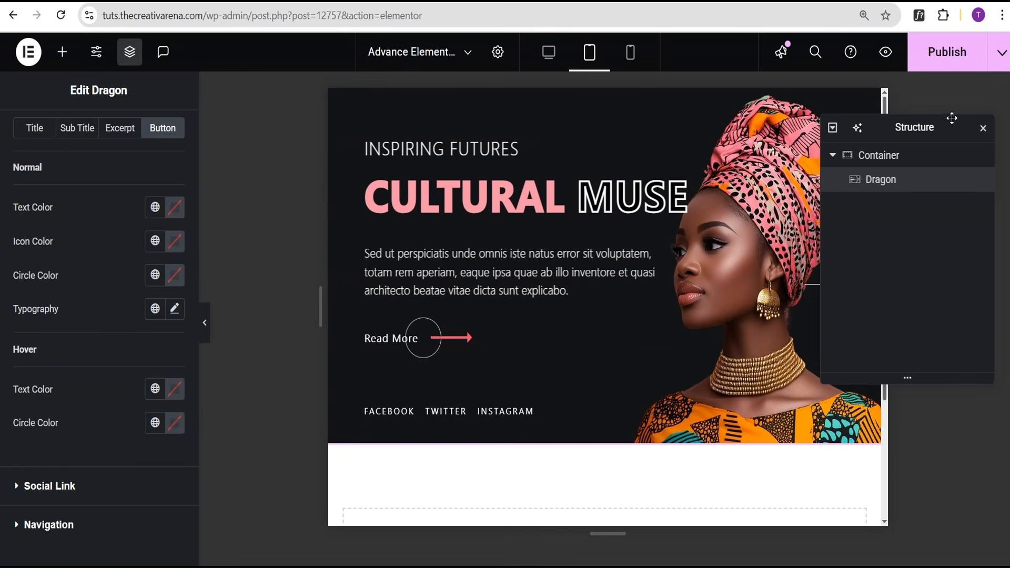
click(983, 128)
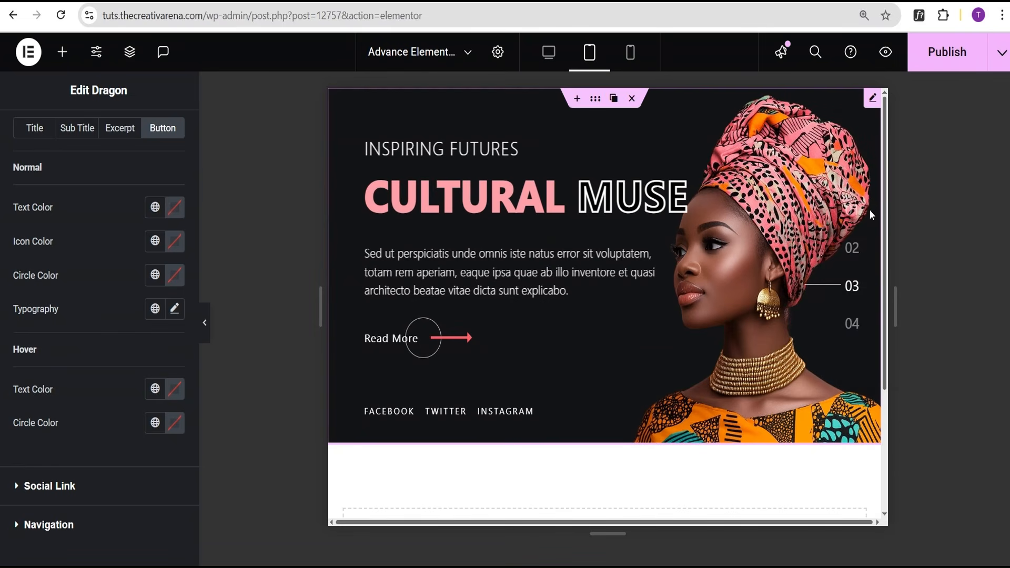
click(636, 60)
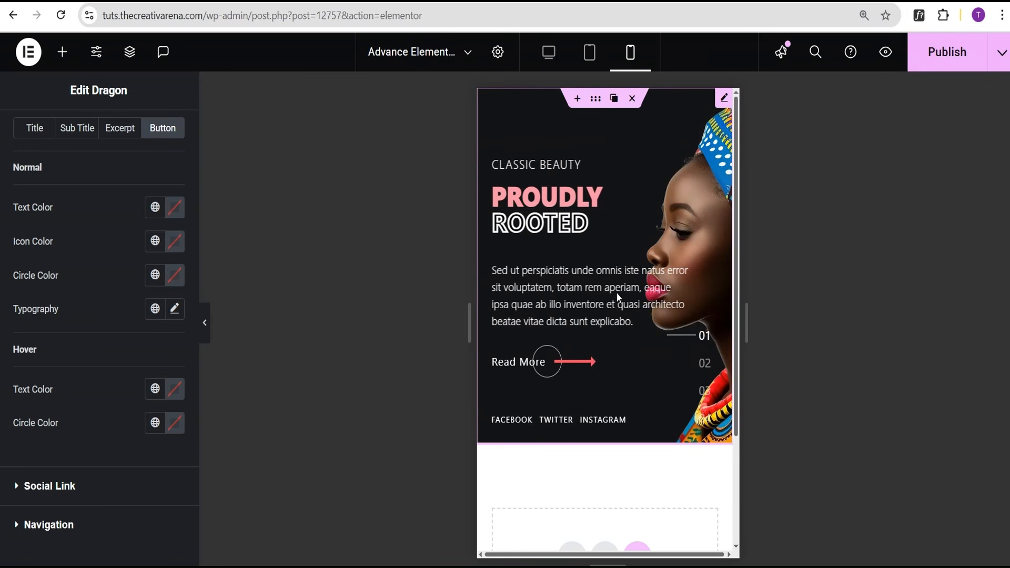
scroll(607, 289, down, 1)
scroll(613, 277, down, 1)
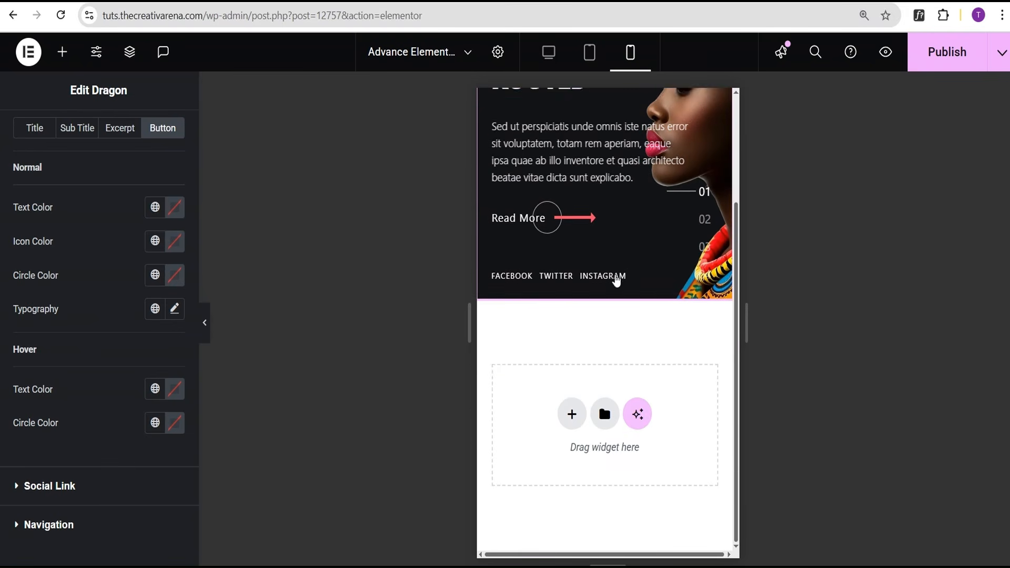
scroll(615, 269, up, 2)
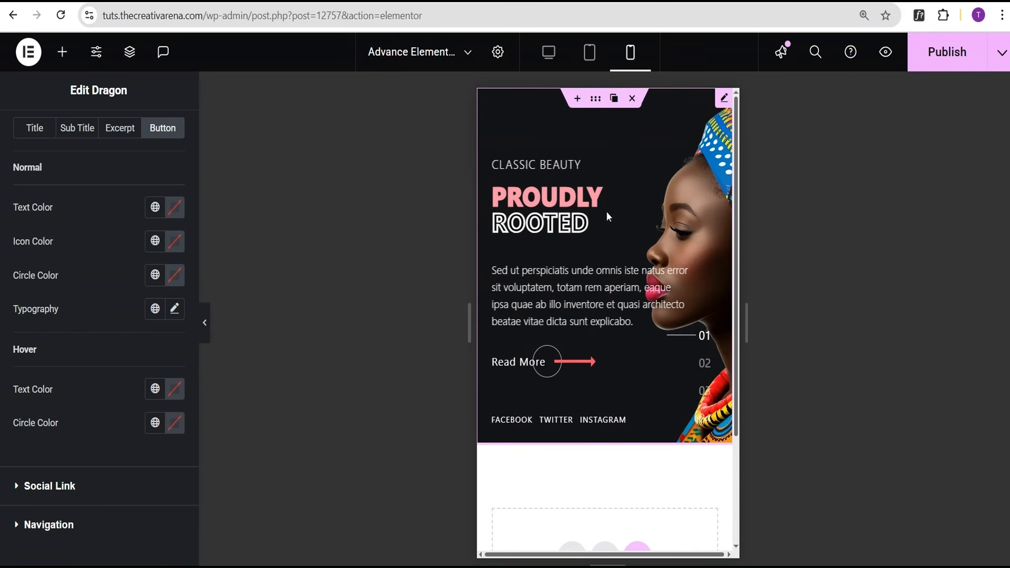
click(542, 55)
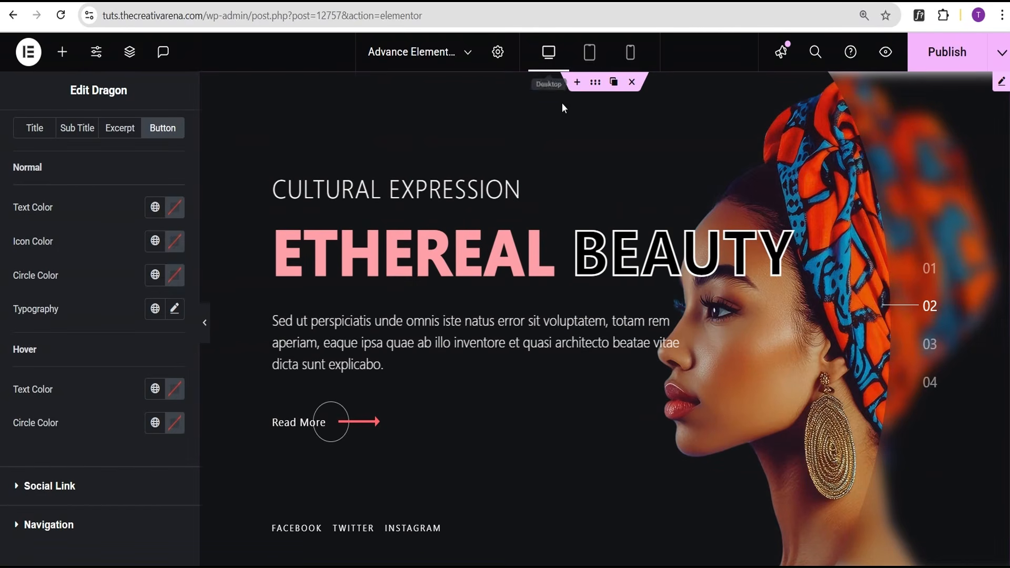
Publish the page and open Preview Changes to watch the slides cycle.
click(945, 66)
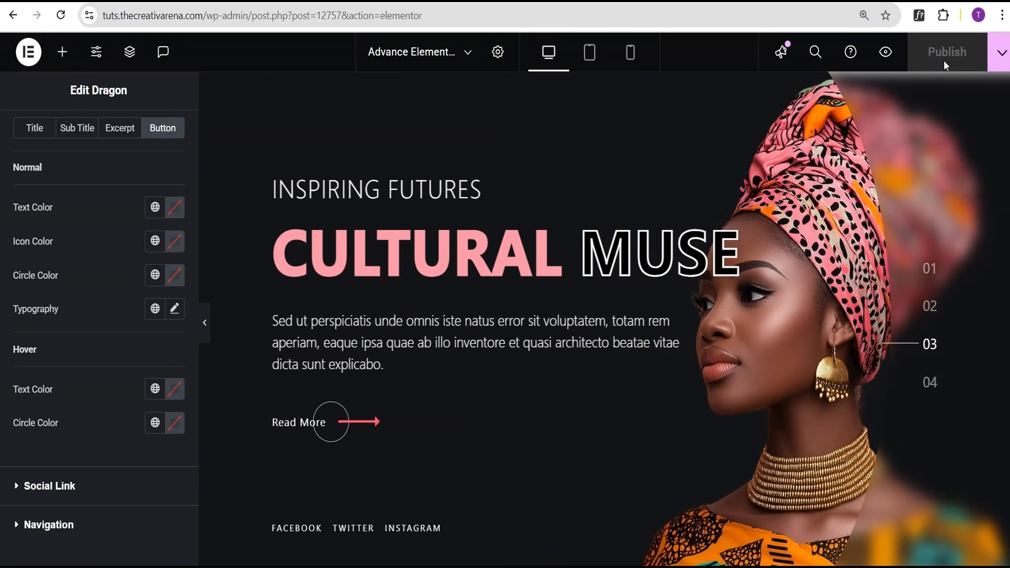
click(886, 53)
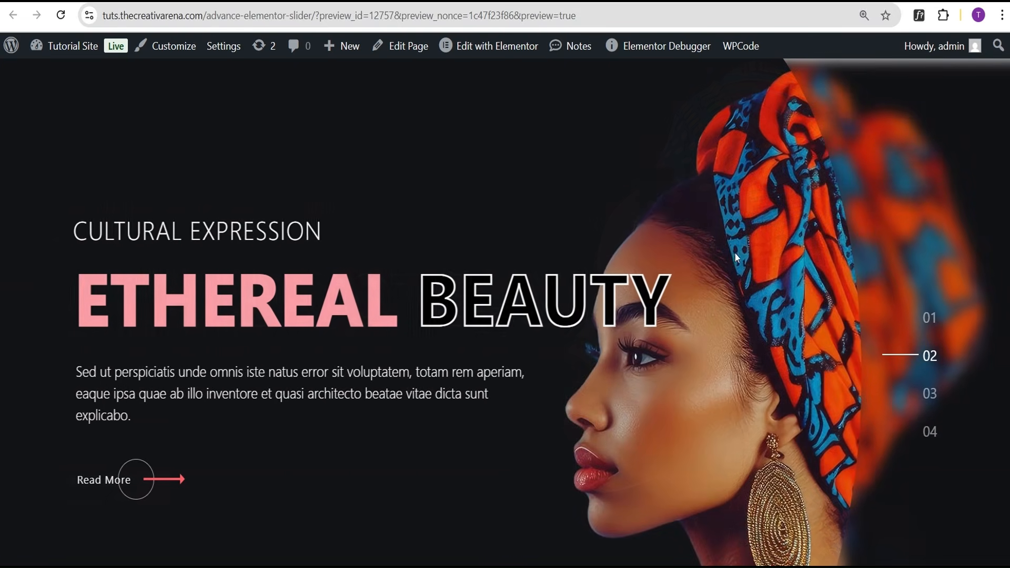
Switch to the Prime Slider demo site and scroll through the pagepiling cake demo.
click(280, 2)
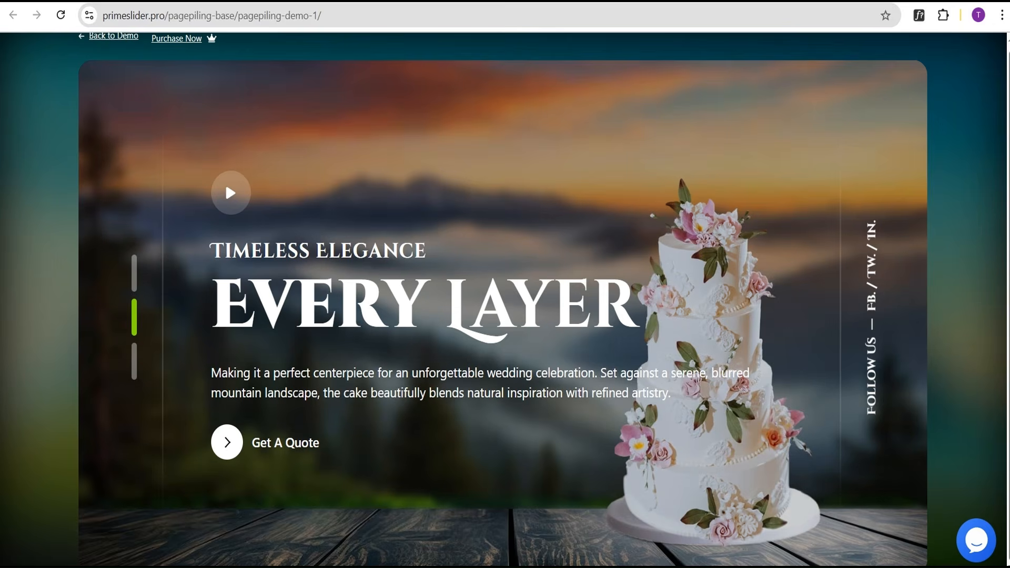
drag(1009, 158, 1009, 158)
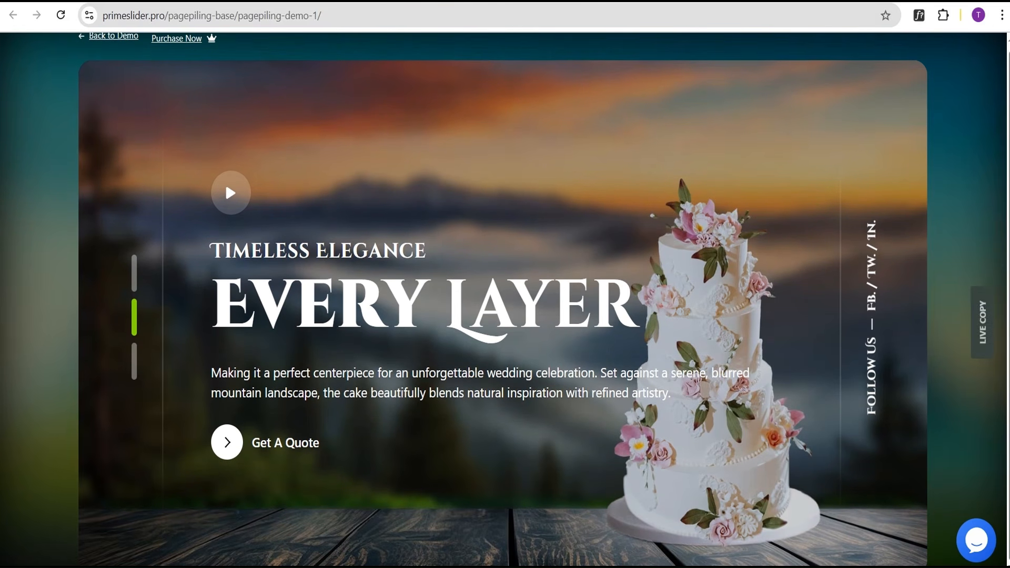
scroll(680, 283, down, 1)
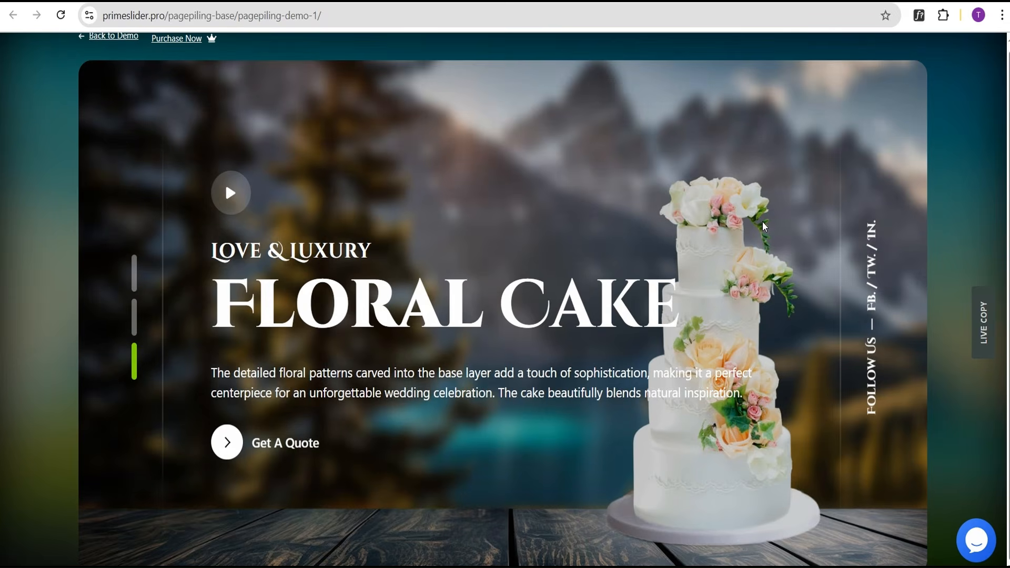
scroll(763, 221, down, 1)
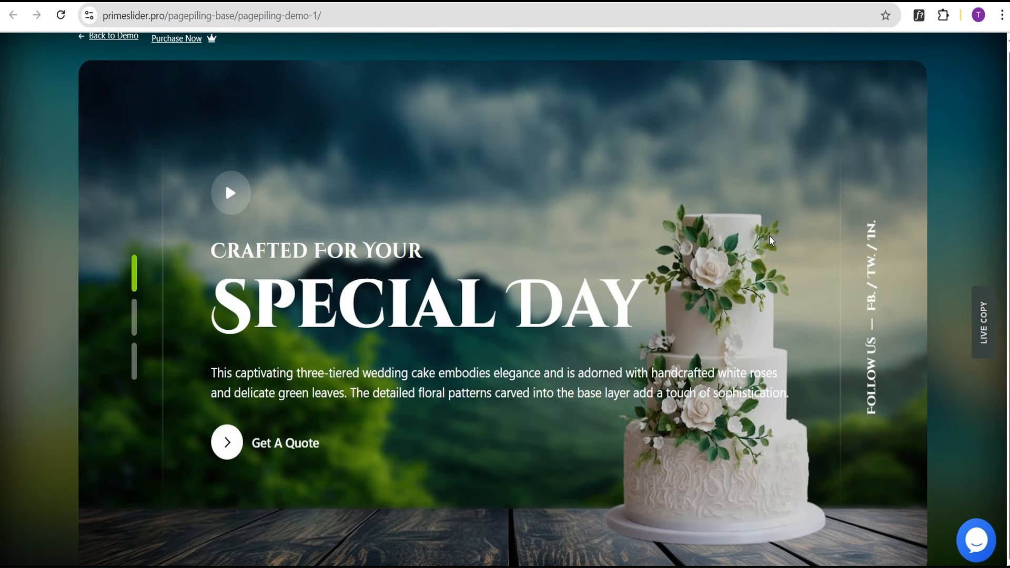
scroll(769, 235, down, 1)
scroll(769, 235, down, 1)
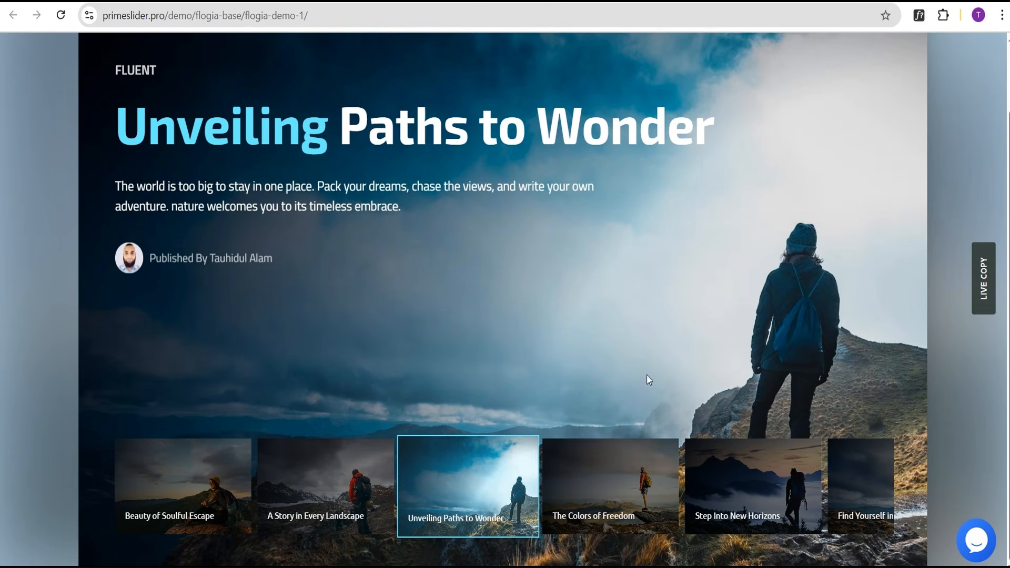
In the Fluent travel slider, show the Step Into New Horizons and Find Yourself in the Journey slides.
drag(752, 476, 645, 497)
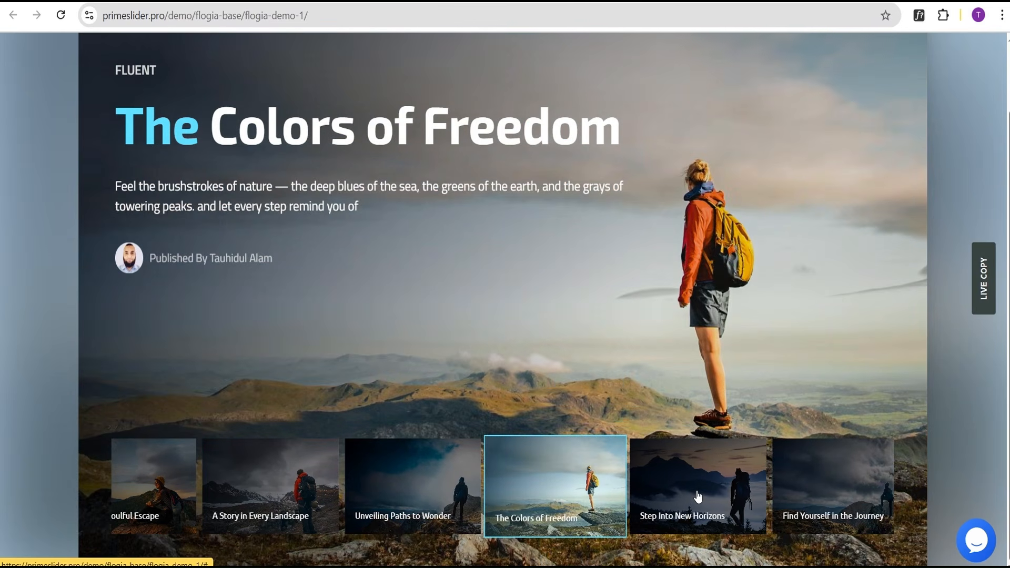
click(701, 495)
click(826, 508)
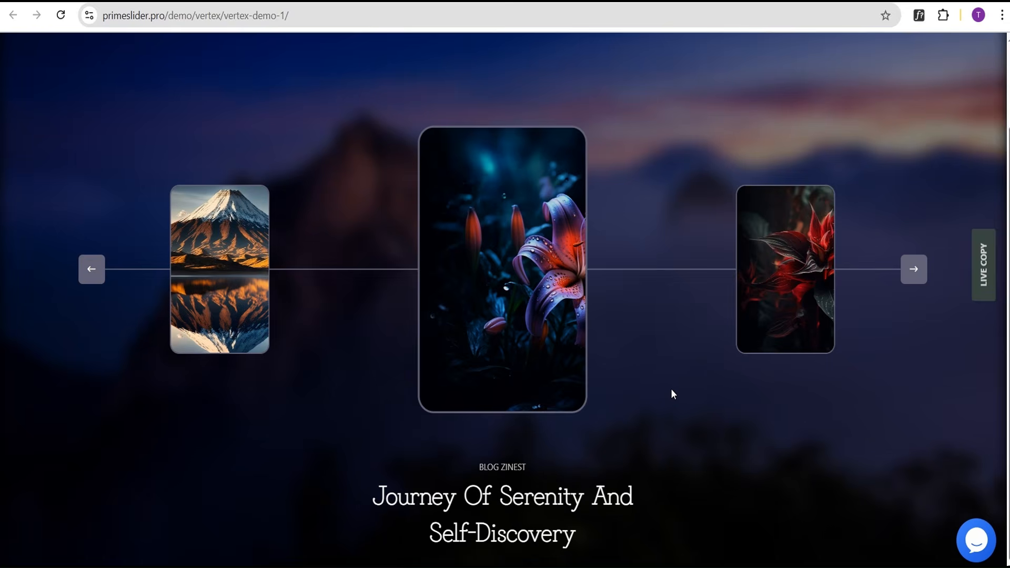
Scroll up and down through the multiscroll smartwatch demo sections.
scroll(668, 386, up, 2)
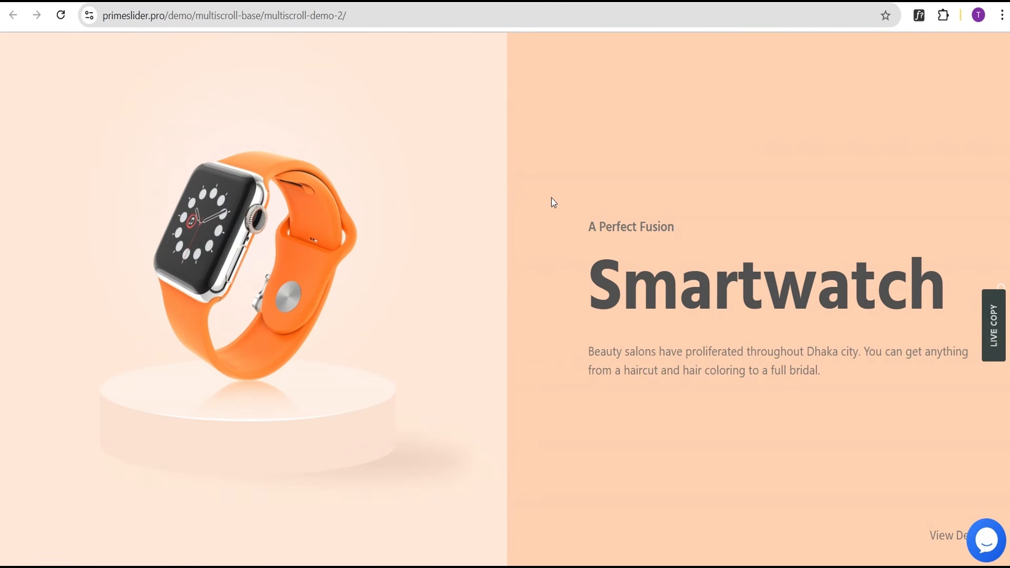
scroll(550, 202, down, 1)
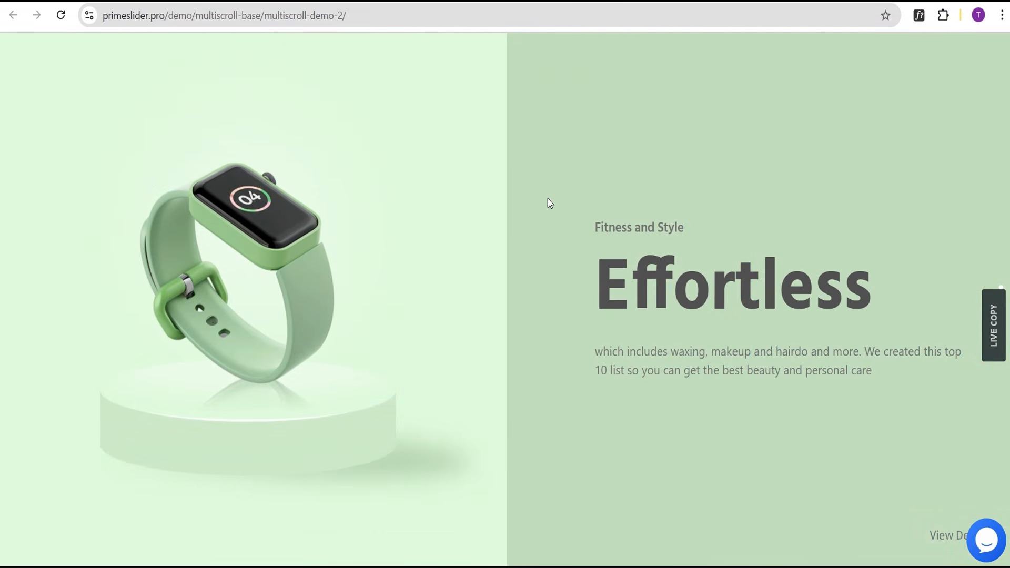
scroll(547, 199, down, 1)
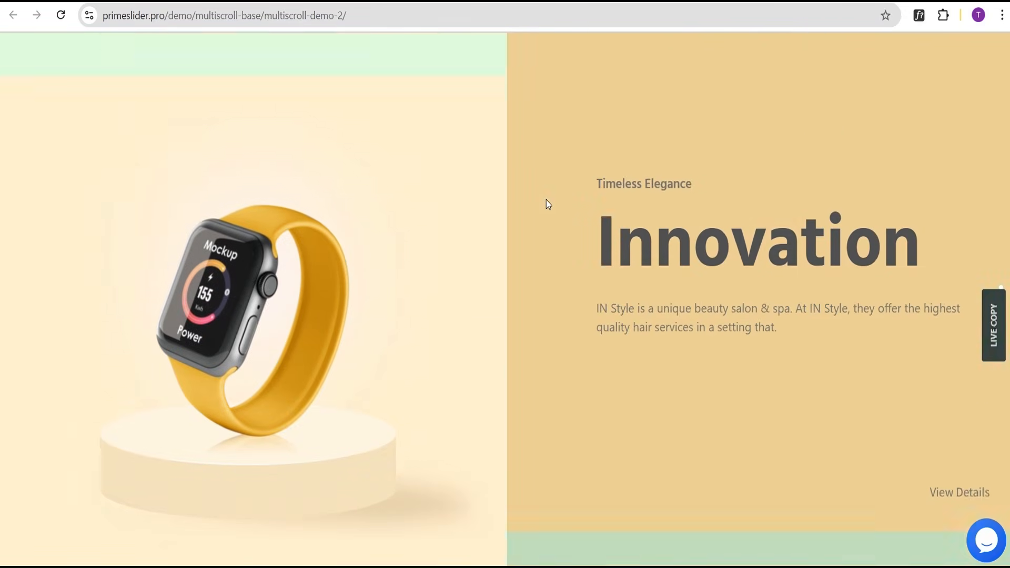
scroll(546, 200, up, 2)
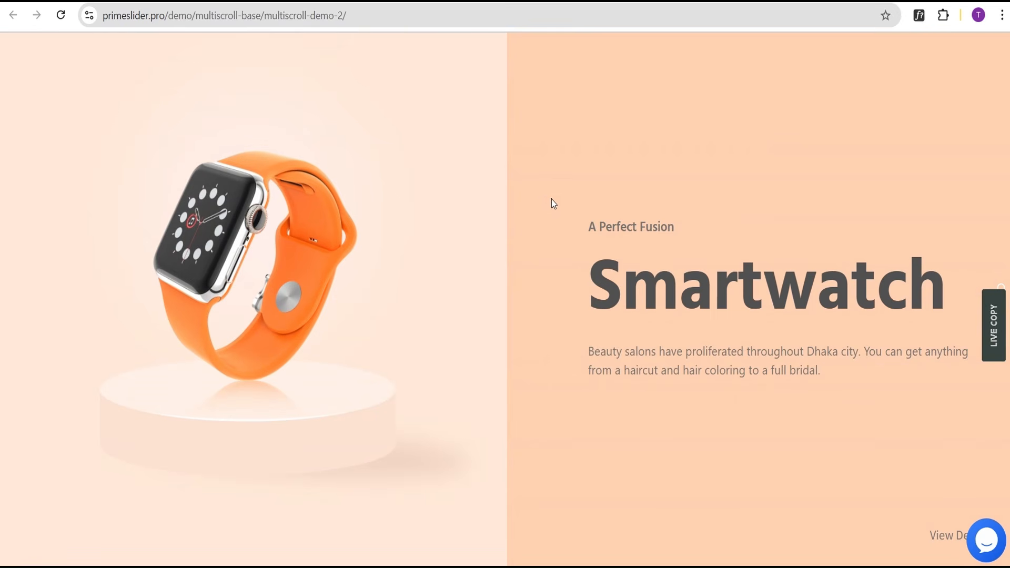
scroll(550, 200, down, 2)
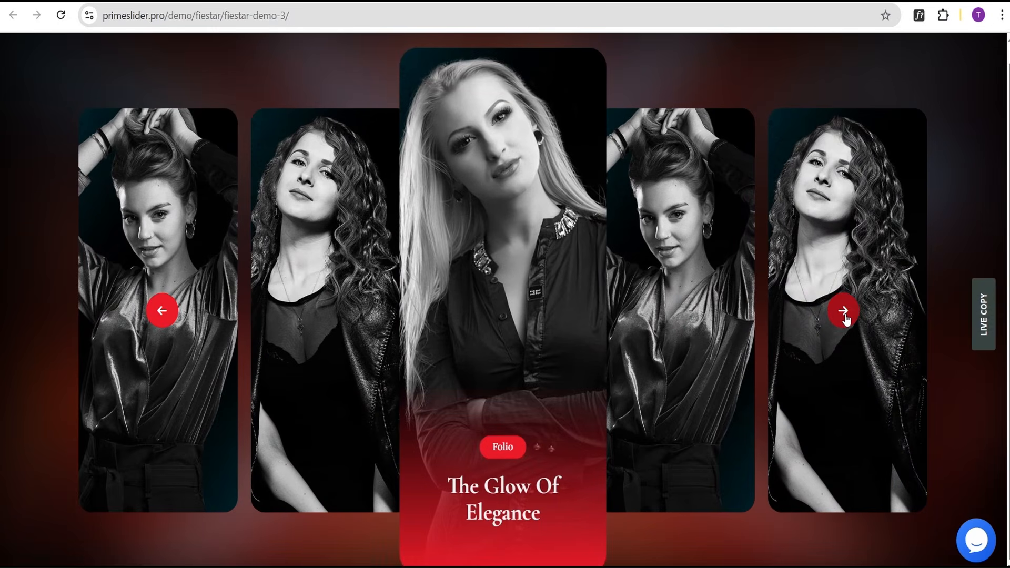
Advance the Fiestar portrait carousel three cards to The Beauty Of Contrast.
click(844, 311)
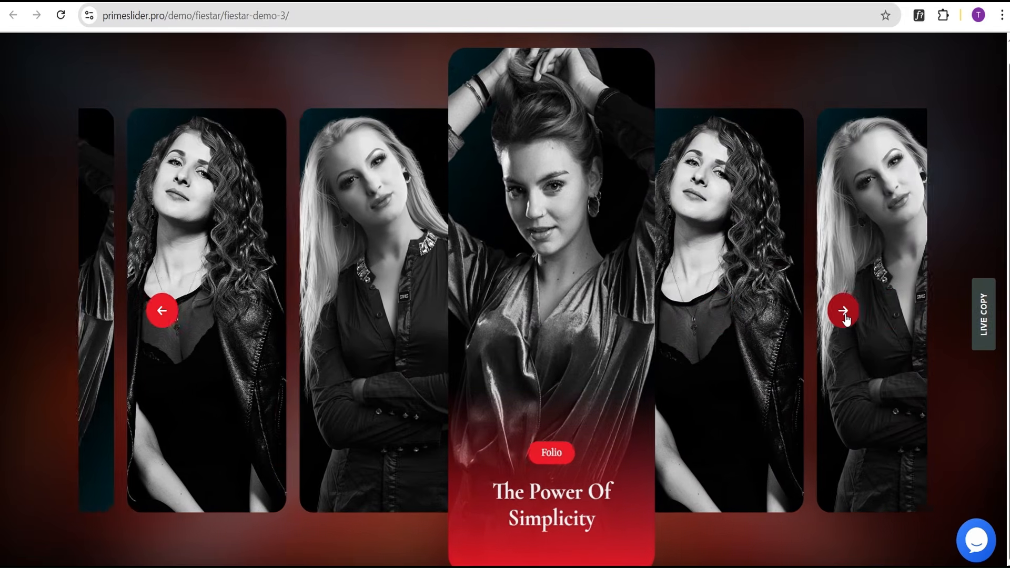
click(845, 314)
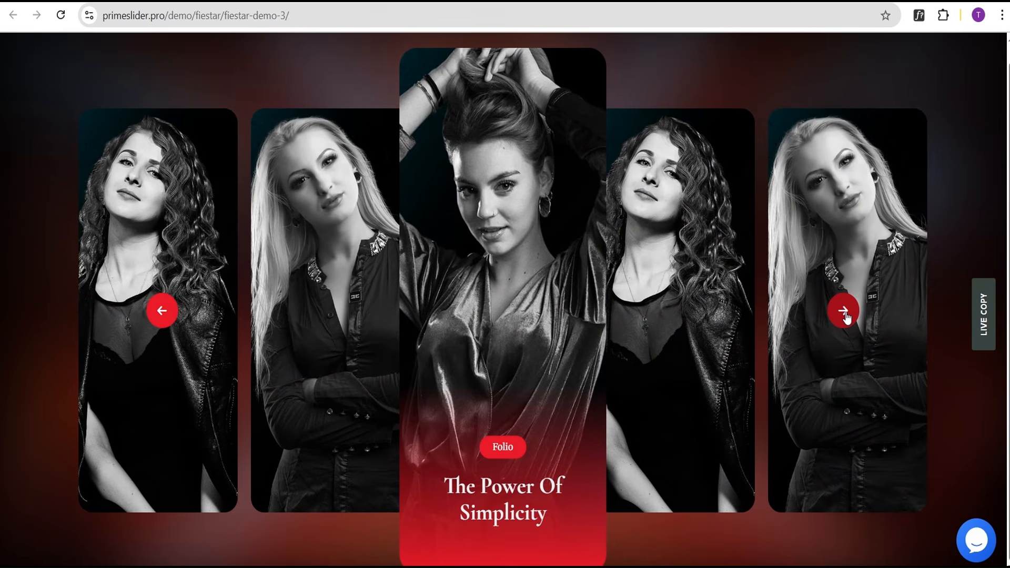
click(844, 311)
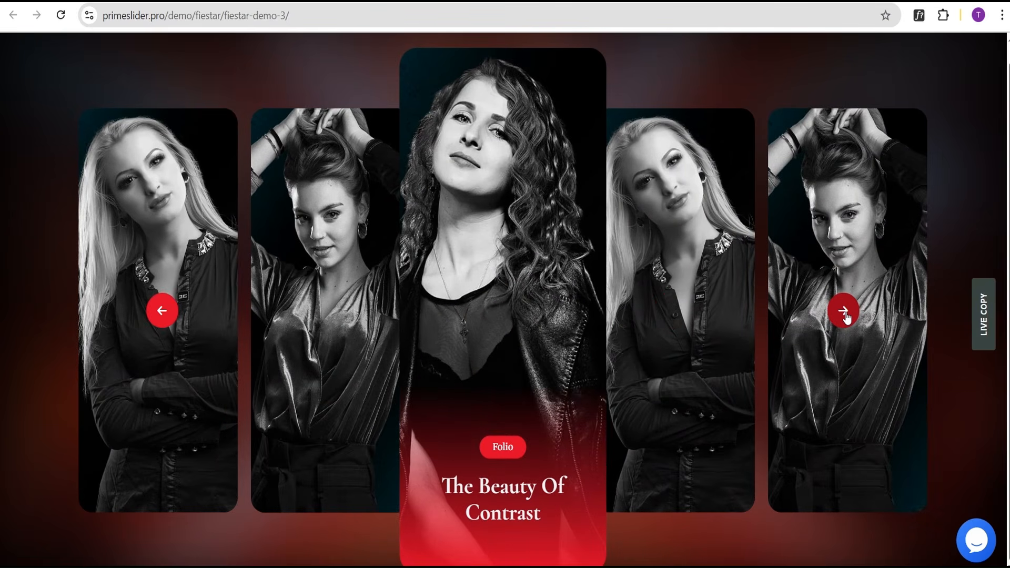